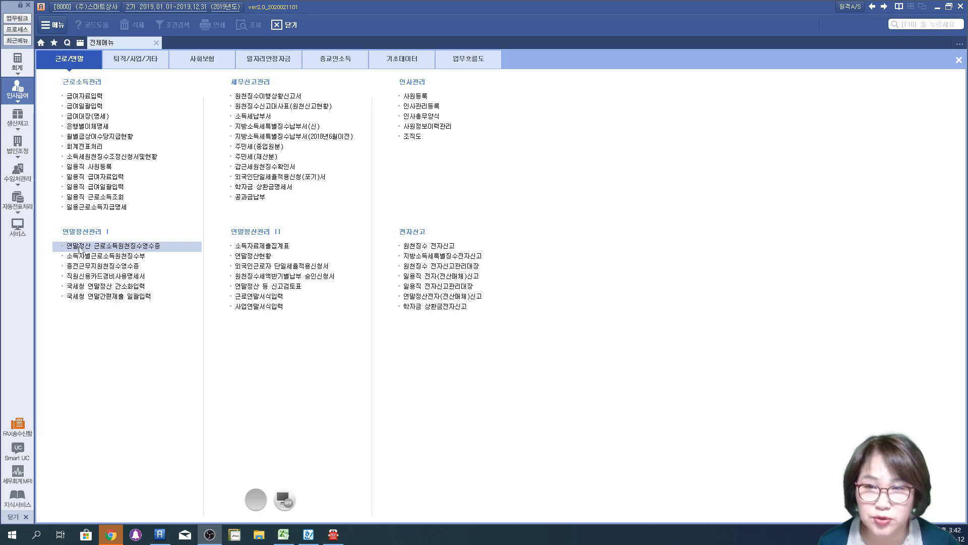
- Open the year-end settlement earned income withholding receipt form (연말정산 근로소득원천징수영수증)
click(79, 247)
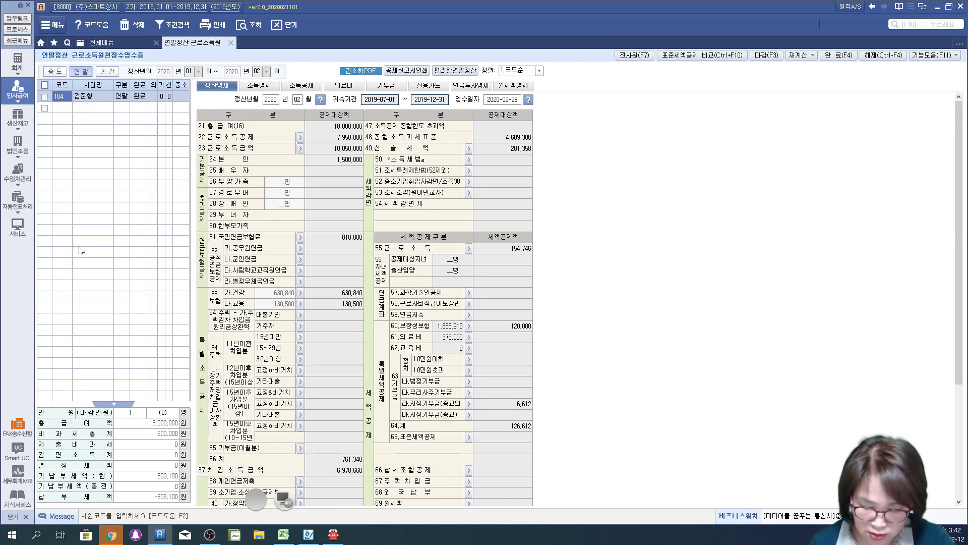
click(283, 494)
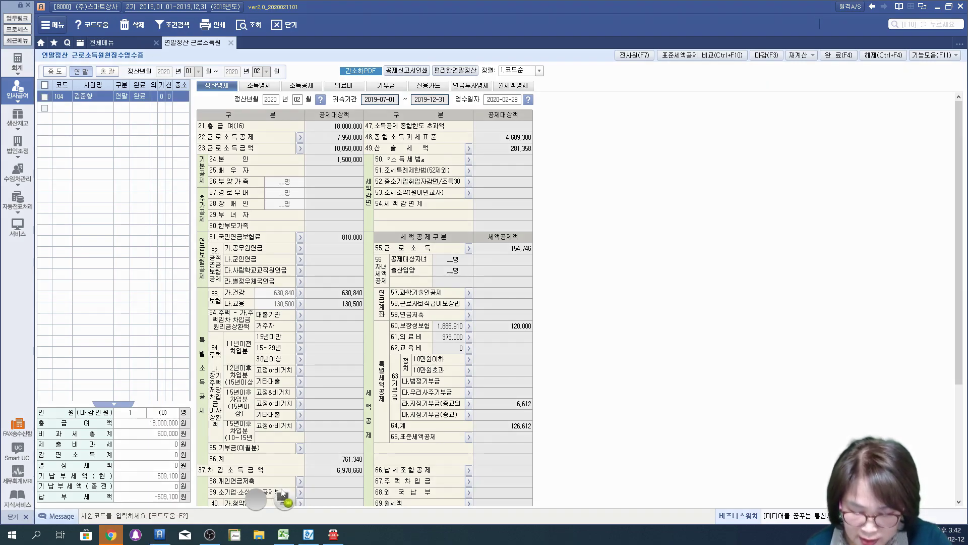
mouse_move(59, 65)
mouse_down()
mouse_move(34, 71)
mouse_move(56, 83)
mouse_move(105, 71)
mouse_move(100, 90)
mouse_up()
drag(75, 103, 53, 117)
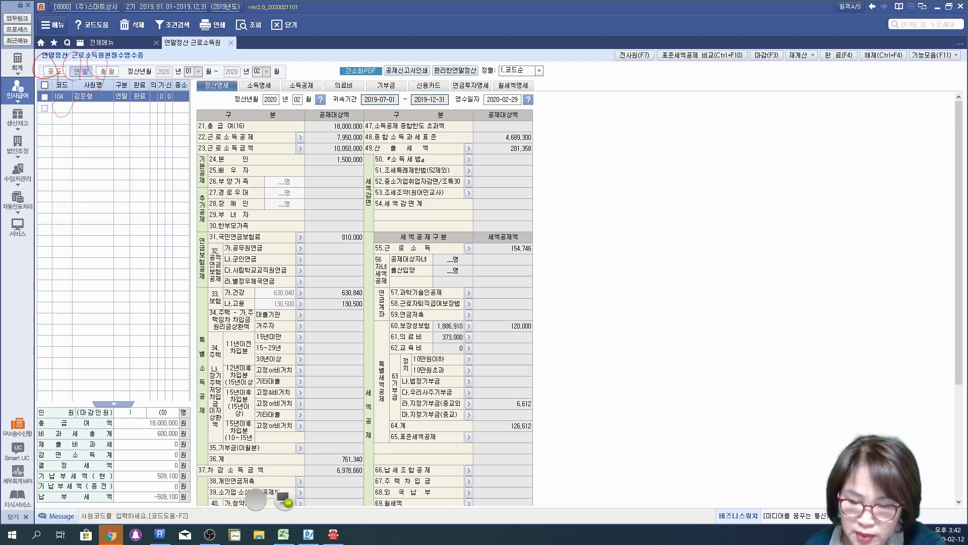
drag(45, 76, 48, 136)
mouse_move(70, 73)
mouse_down()
mouse_move(66, 171)
mouse_move(78, 151)
mouse_move(92, 150)
mouse_move(99, 166)
mouse_move(63, 75)
mouse_up()
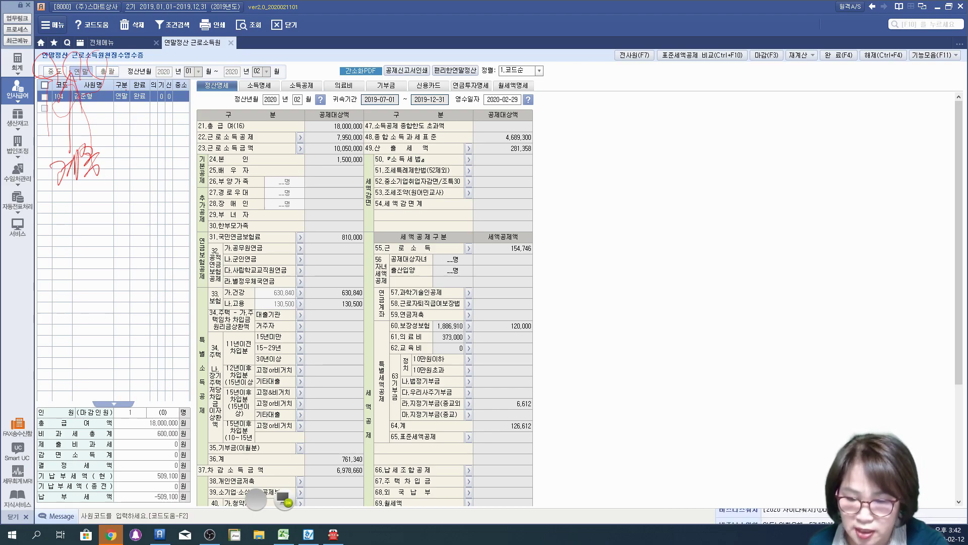
drag(115, 100, 157, 167)
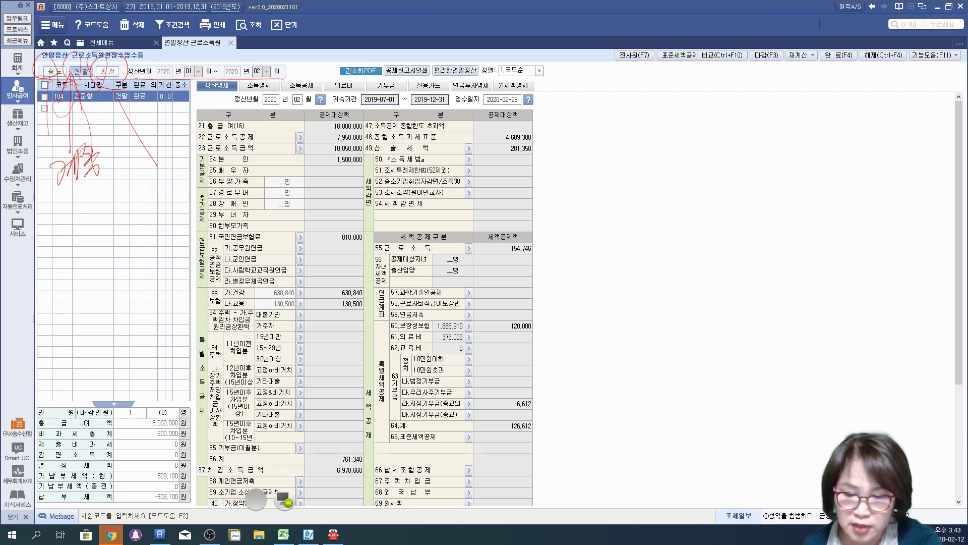
mouse_move(126, 74)
mouse_down()
mouse_move(210, 52)
mouse_move(275, 81)
mouse_up()
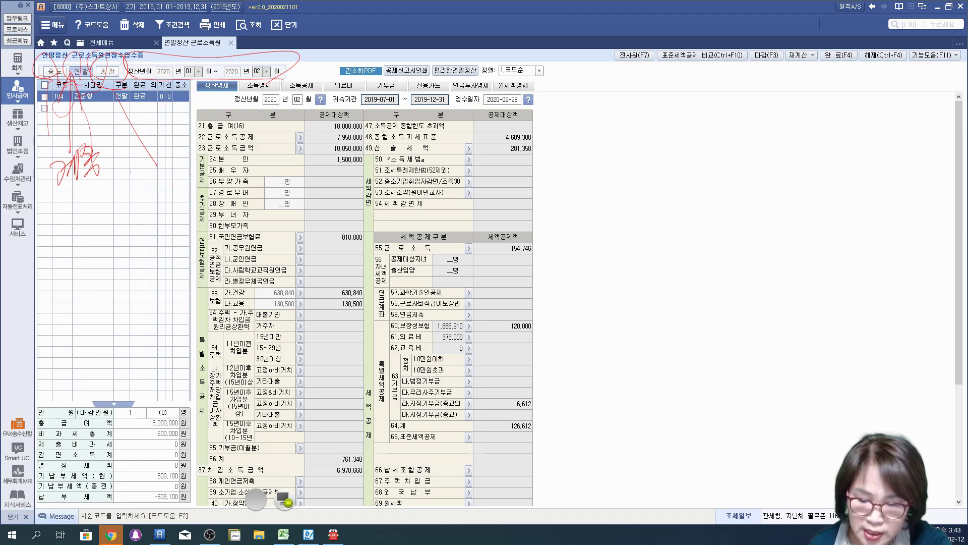
mouse_move(45, 109)
mouse_down()
mouse_move(178, 111)
mouse_move(162, 145)
mouse_up()
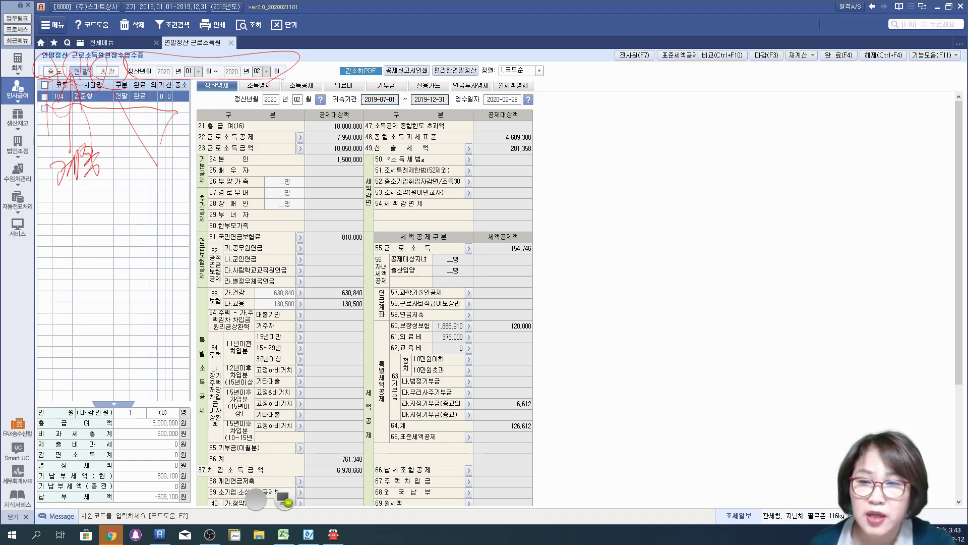
click(282, 498)
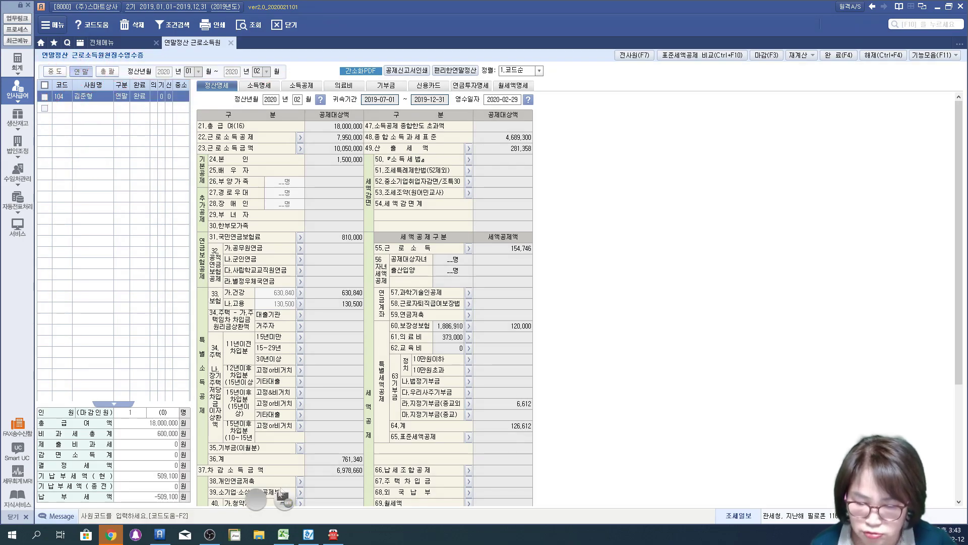
- Release the completed status of the only listed employee's year-end settlement record and delete the record with its entered data
click(45, 97)
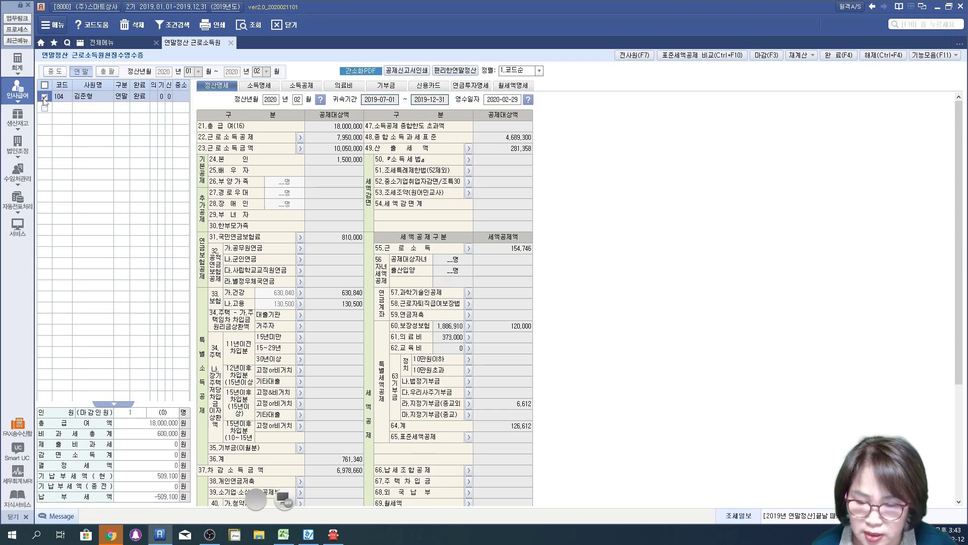
click(143, 29)
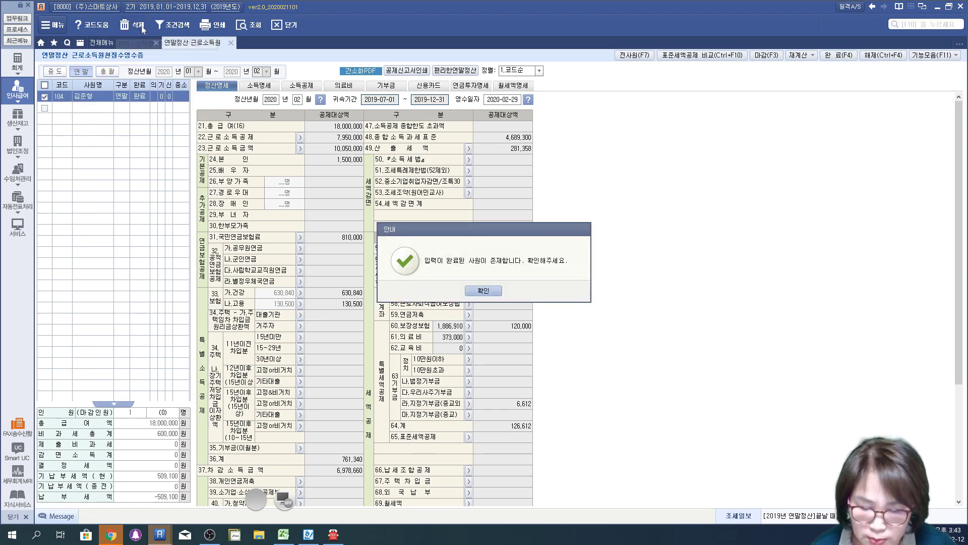
click(495, 294)
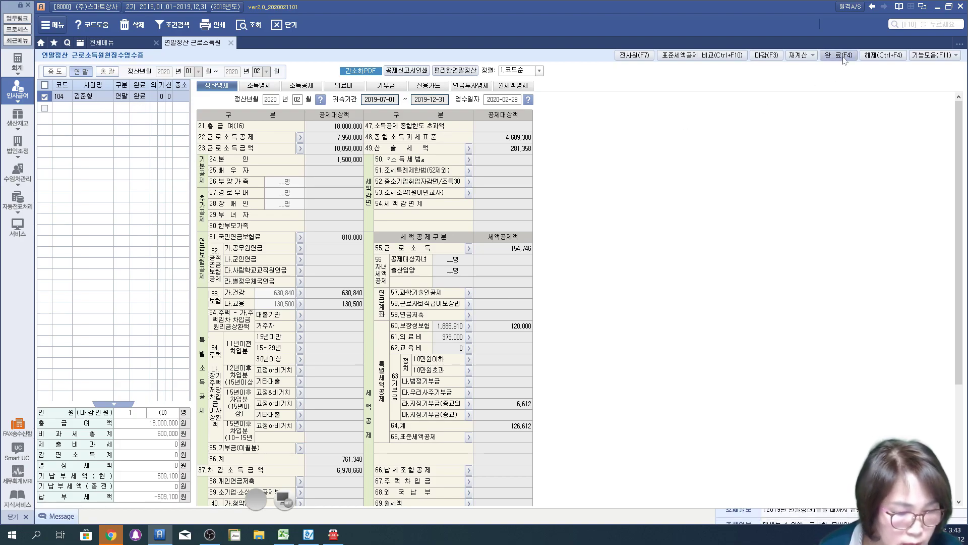
click(875, 55)
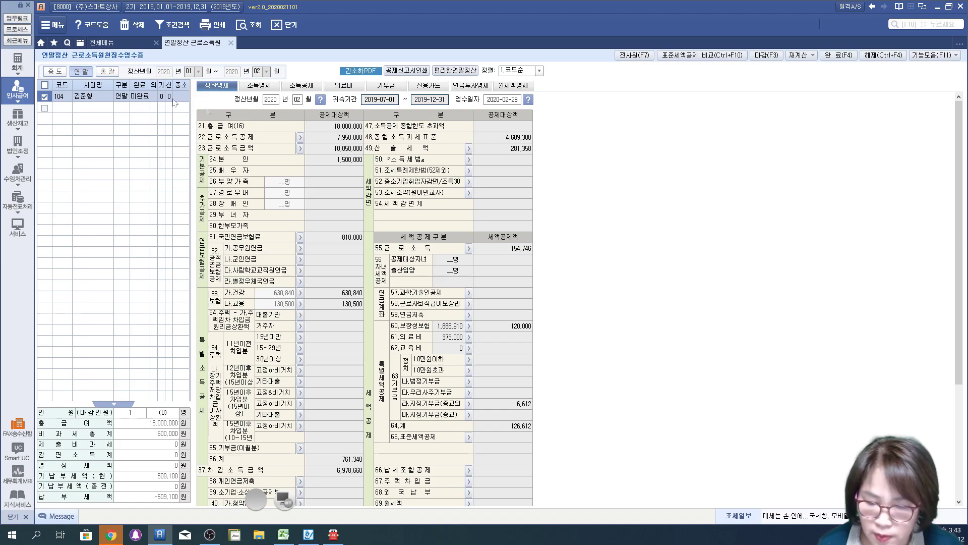
click(135, 25)
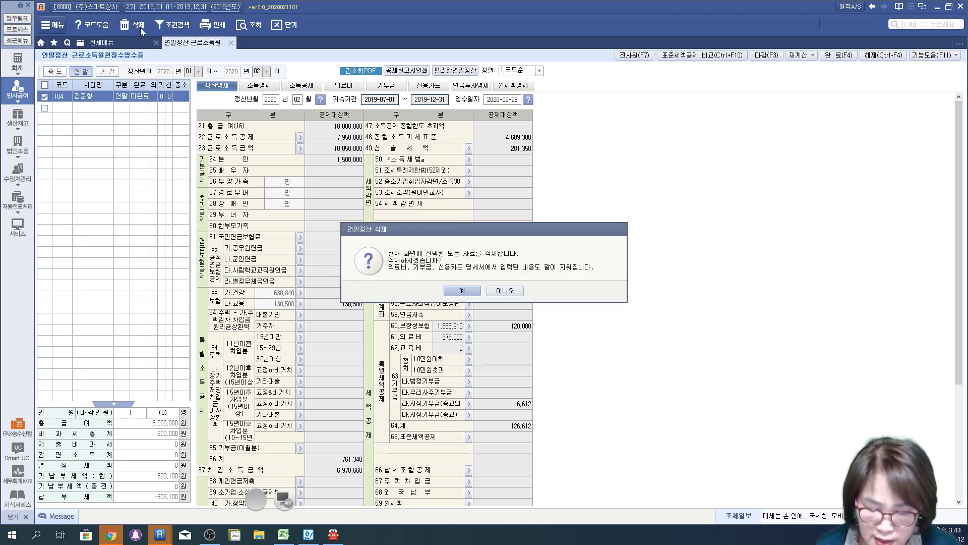
click(462, 291)
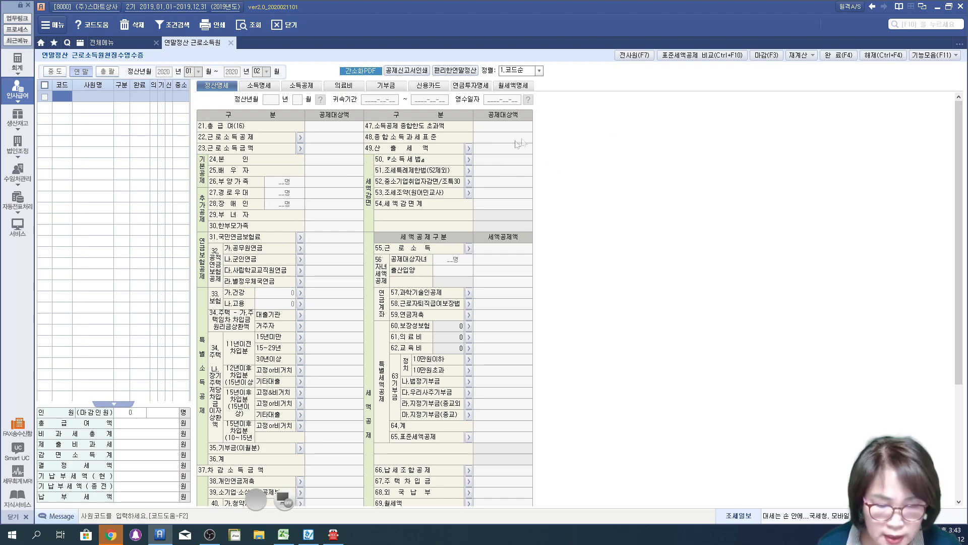
- Load all year-end settlement employees (전사원) into the employee list
click(632, 59)
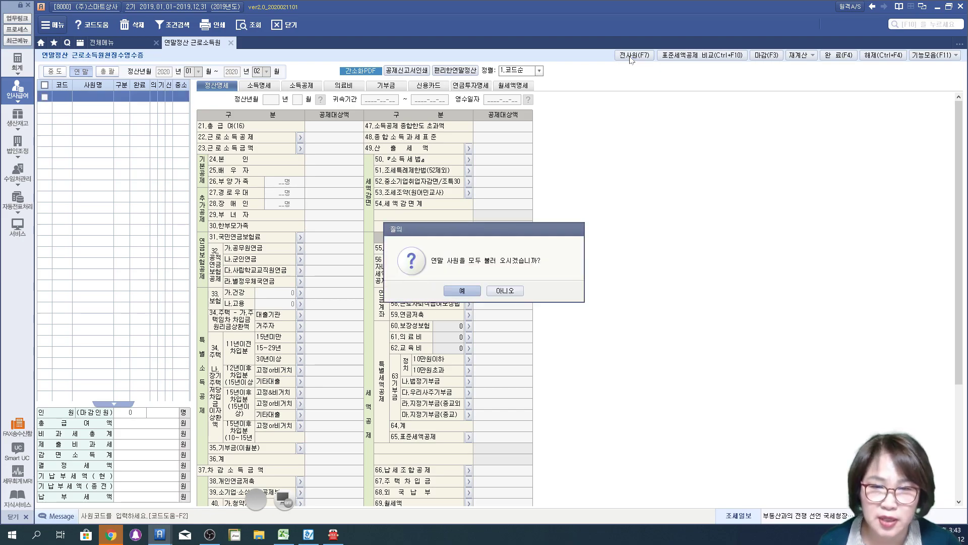
click(462, 290)
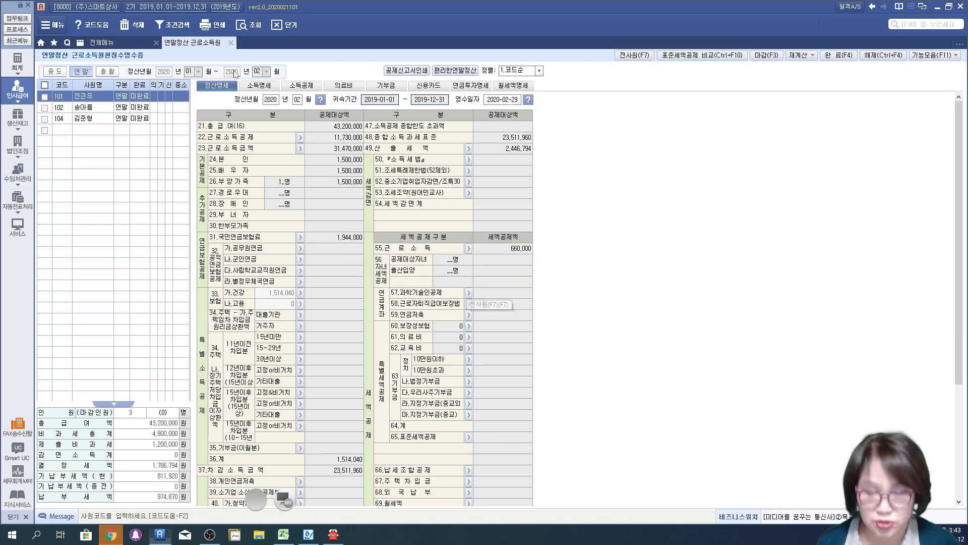
click(483, 293)
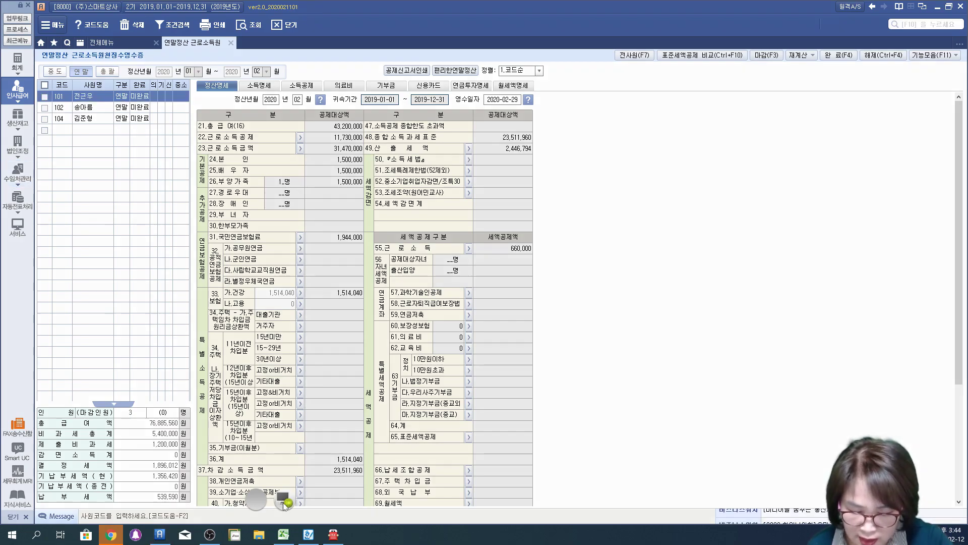
drag(39, 112, 97, 139)
mouse_move(91, 94)
mouse_down()
mouse_move(98, 140)
mouse_move(117, 143)
mouse_up()
mouse_move(117, 86)
mouse_down()
mouse_move(129, 131)
mouse_move(111, 141)
mouse_up()
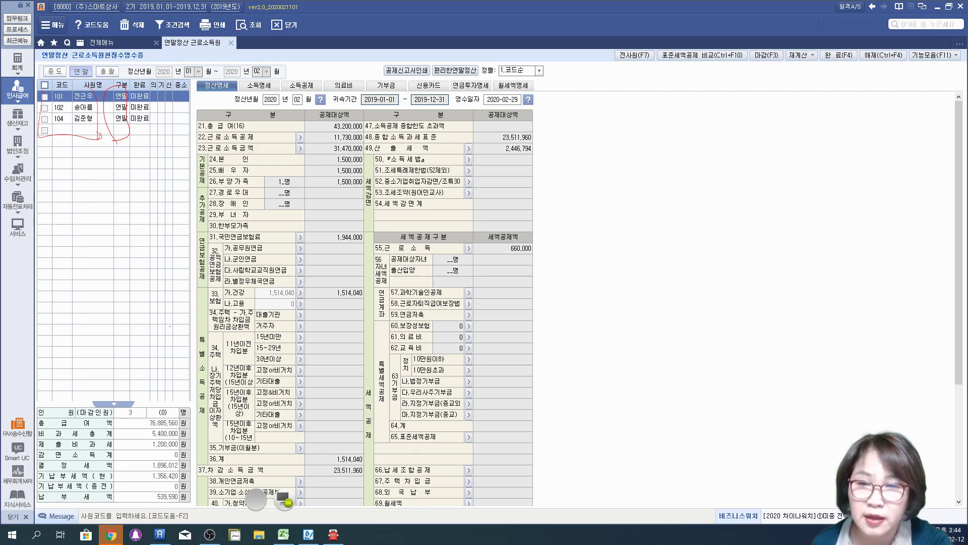
drag(139, 81, 146, 132)
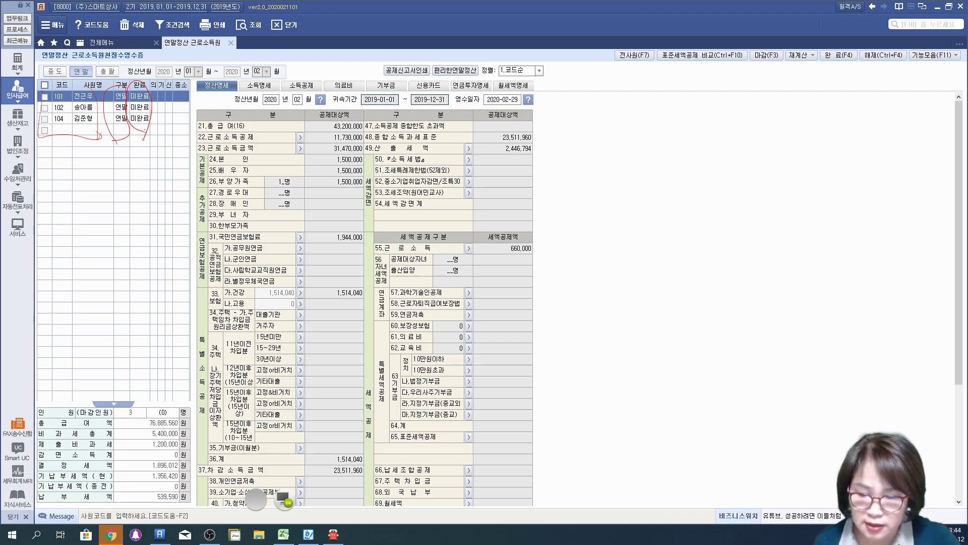
drag(35, 92, 53, 80)
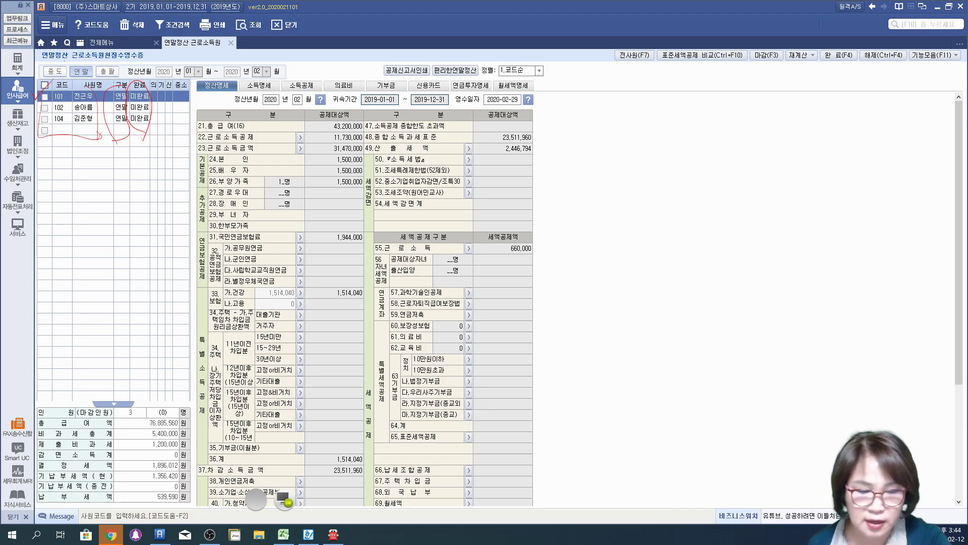
mouse_move(846, 70)
mouse_down()
mouse_move(820, 50)
mouse_move(831, 80)
mouse_up()
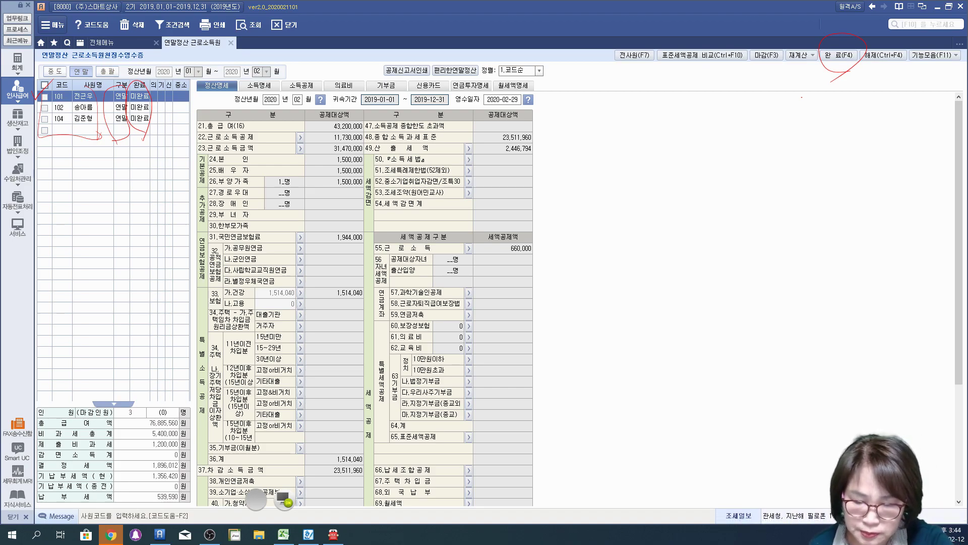
mouse_move(171, 77)
mouse_down()
mouse_move(147, 77)
mouse_move(158, 153)
mouse_up()
mouse_move(167, 98)
mouse_down()
mouse_move(151, 151)
mouse_move(176, 139)
mouse_up()
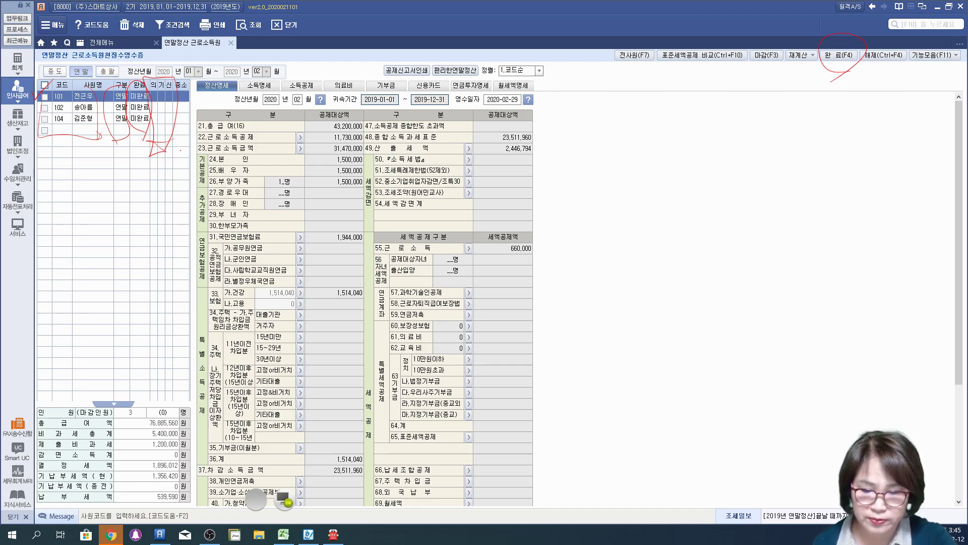
mouse_move(347, 64)
mouse_down()
mouse_move(328, 100)
mouse_move(354, 86)
mouse_move(373, 98)
mouse_up()
drag(428, 65, 444, 93)
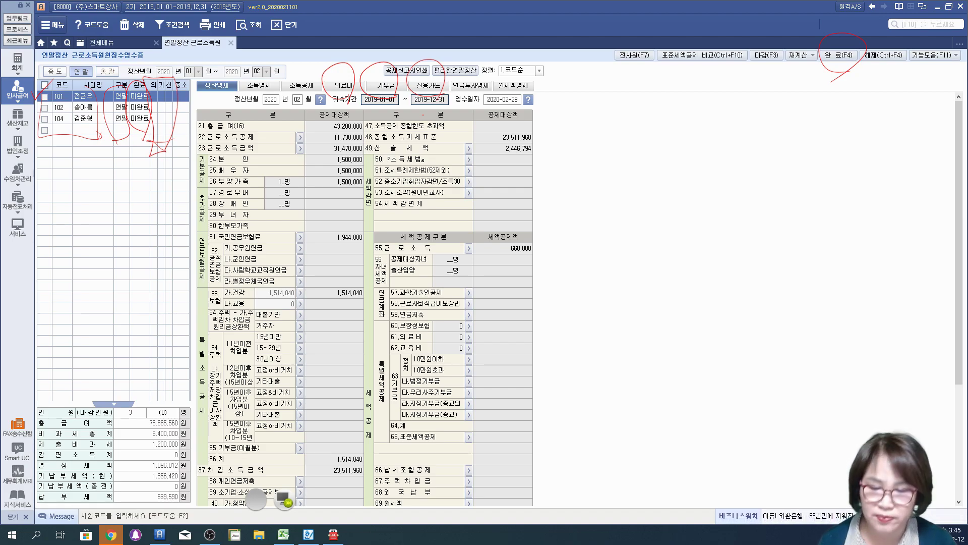
mouse_move(323, 80)
mouse_down()
mouse_move(337, 59)
mouse_move(348, 107)
mouse_up()
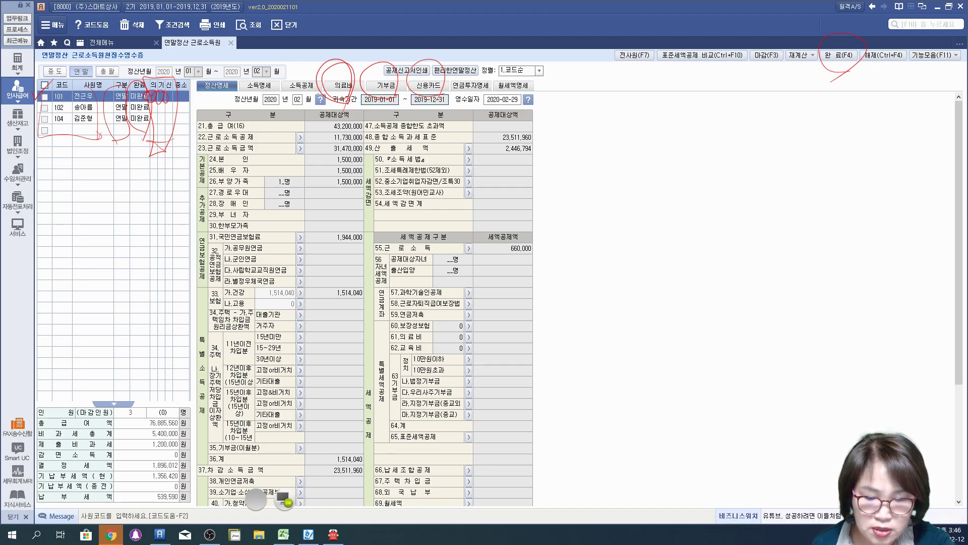
drag(444, 100, 456, 104)
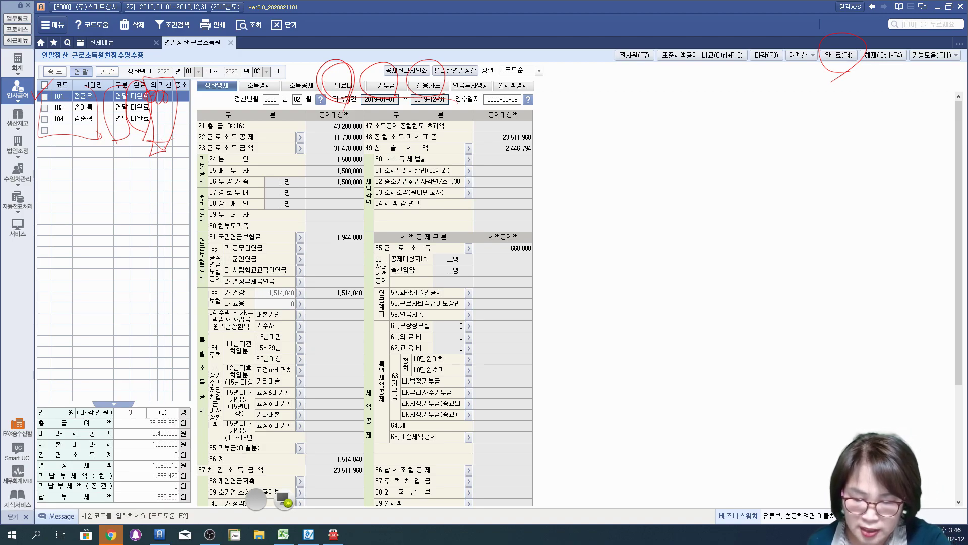
drag(174, 76, 176, 135)
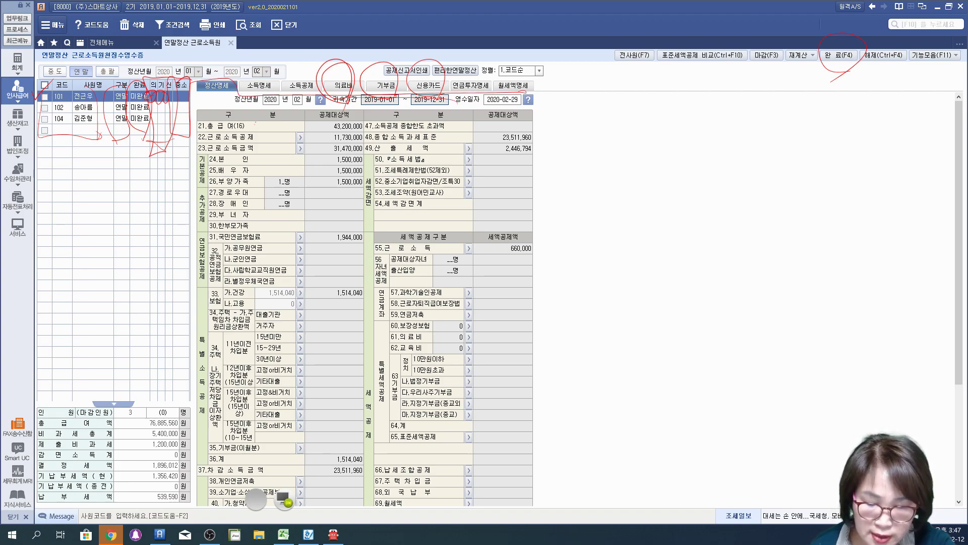
mouse_move(315, 114)
mouse_down()
mouse_move(283, 95)
mouse_move(277, 167)
mouse_up()
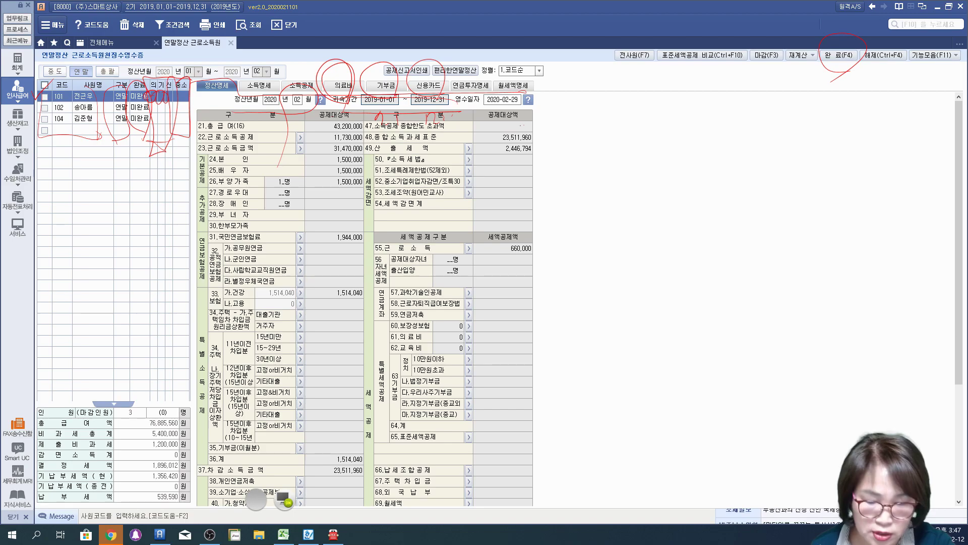
mouse_move(497, 116)
mouse_down()
mouse_move(450, 93)
mouse_move(555, 94)
mouse_move(505, 118)
mouse_up()
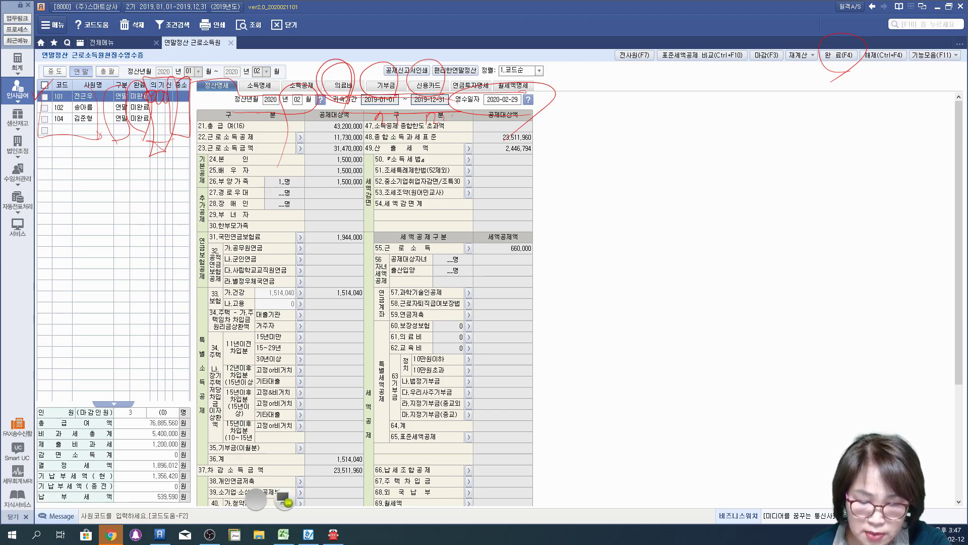
click(285, 501)
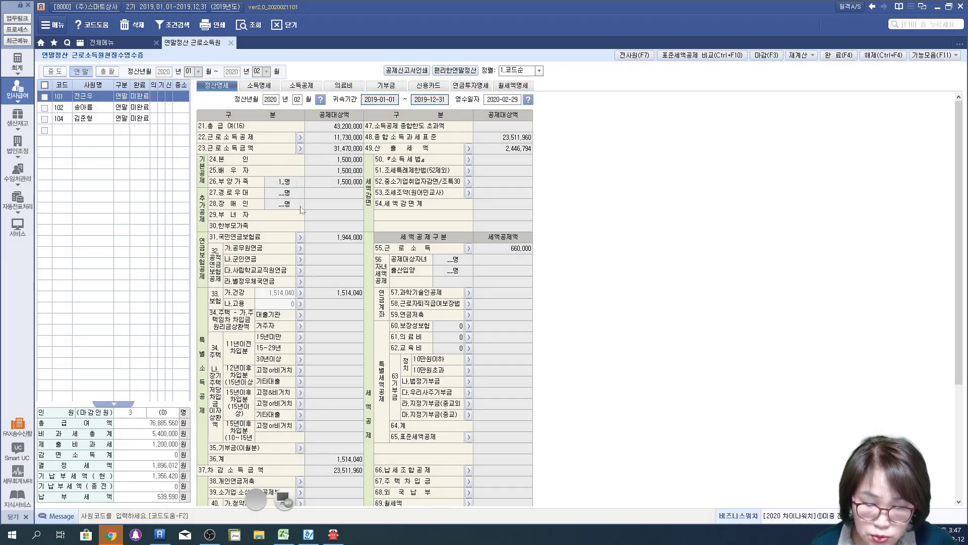
- Review the first employee's 소득명세, 소득공제, 의료비, 기부금, 신용카드, 연금투자명세 and 월세액명세 sheets, and return to 정산명세
click(246, 87)
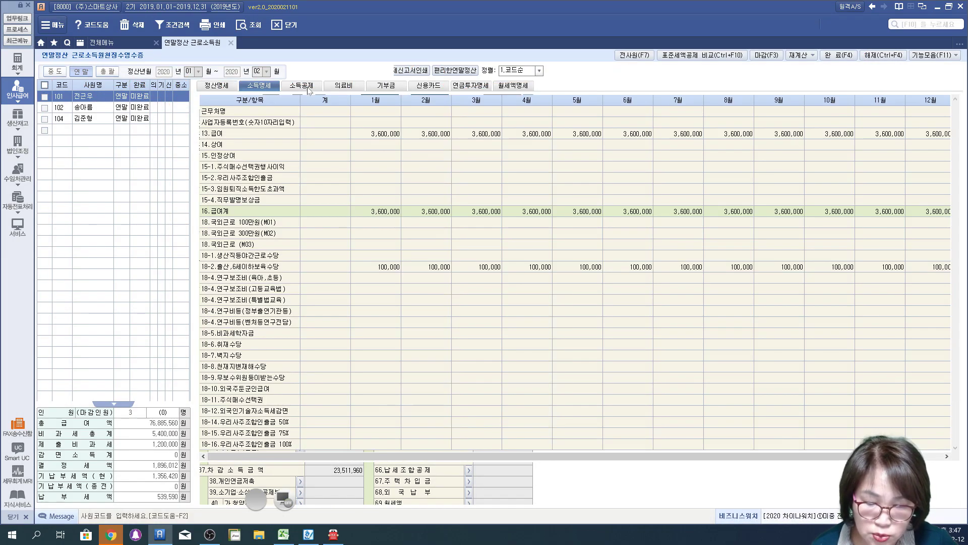
click(308, 87)
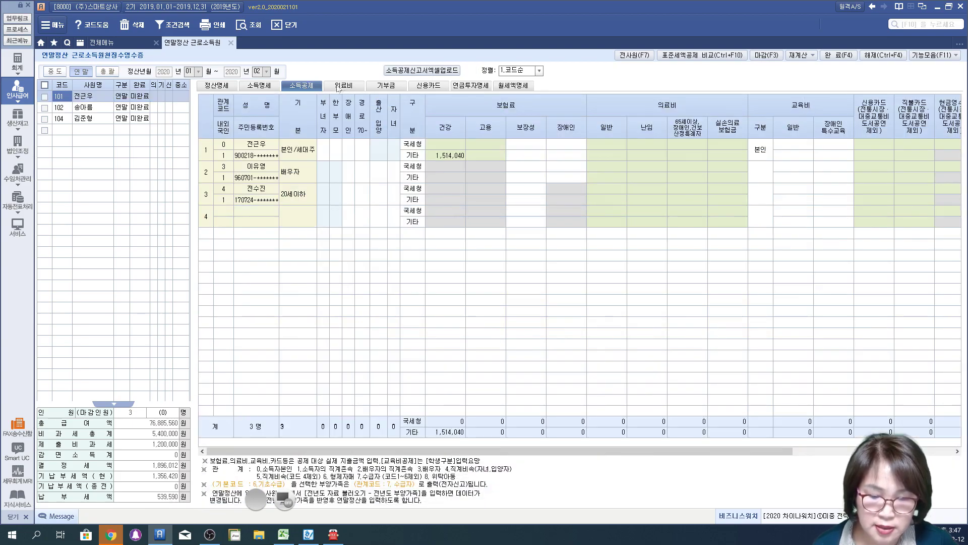
click(338, 87)
click(392, 87)
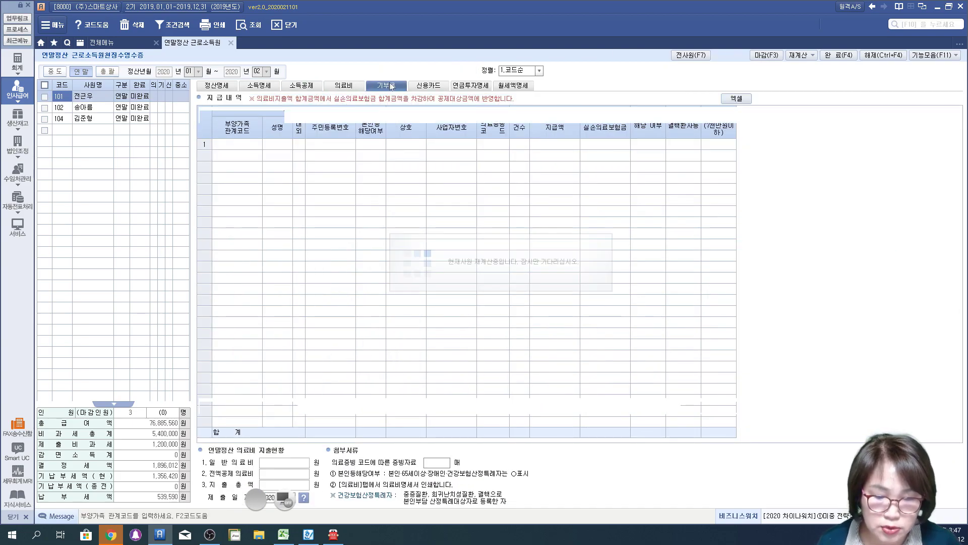
click(429, 86)
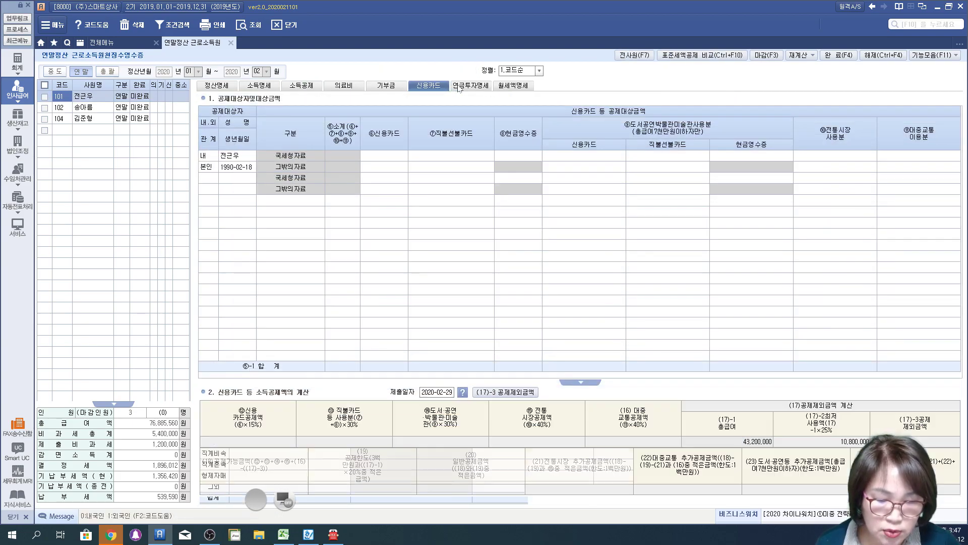
click(459, 87)
click(512, 87)
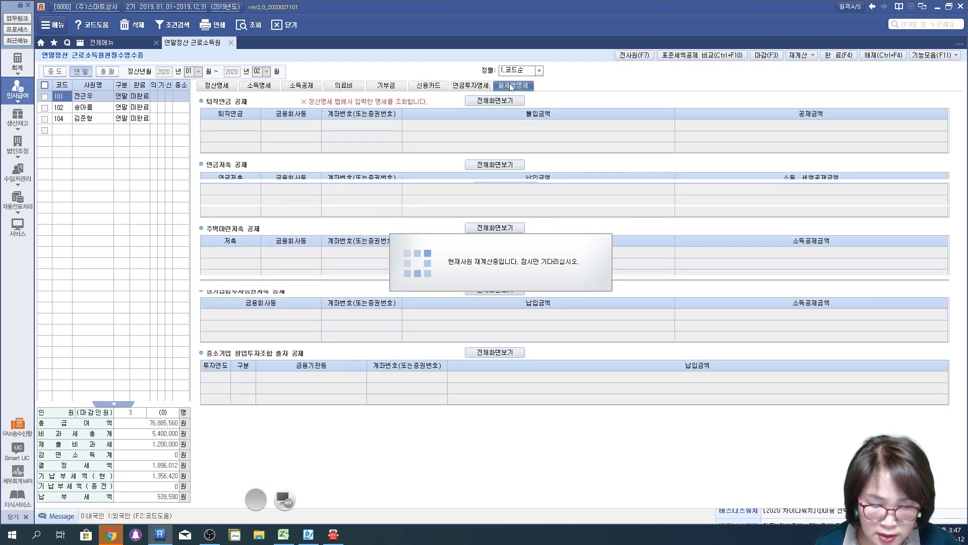
click(218, 85)
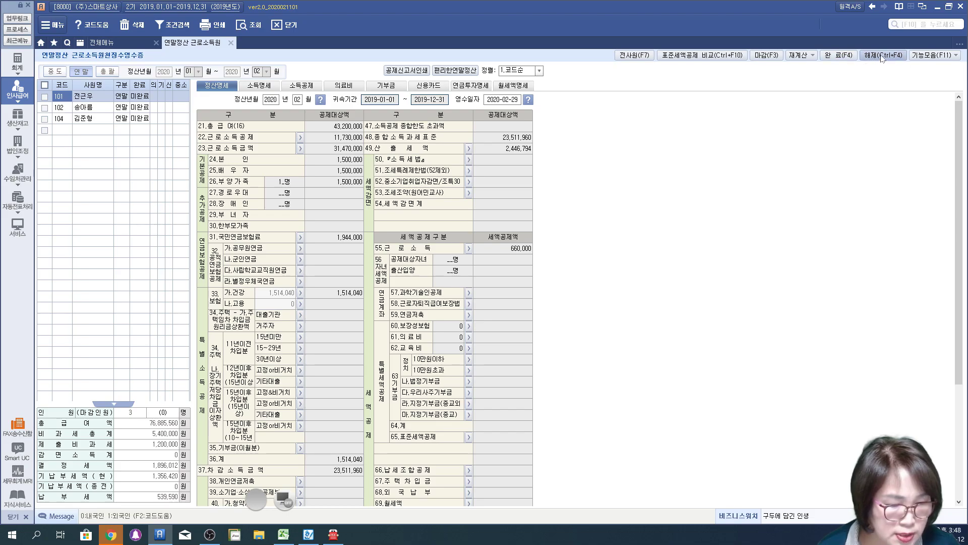
- Look over the form's additional functions (기능모음), then close the list and select the 21.총급여 amount
click(956, 55)
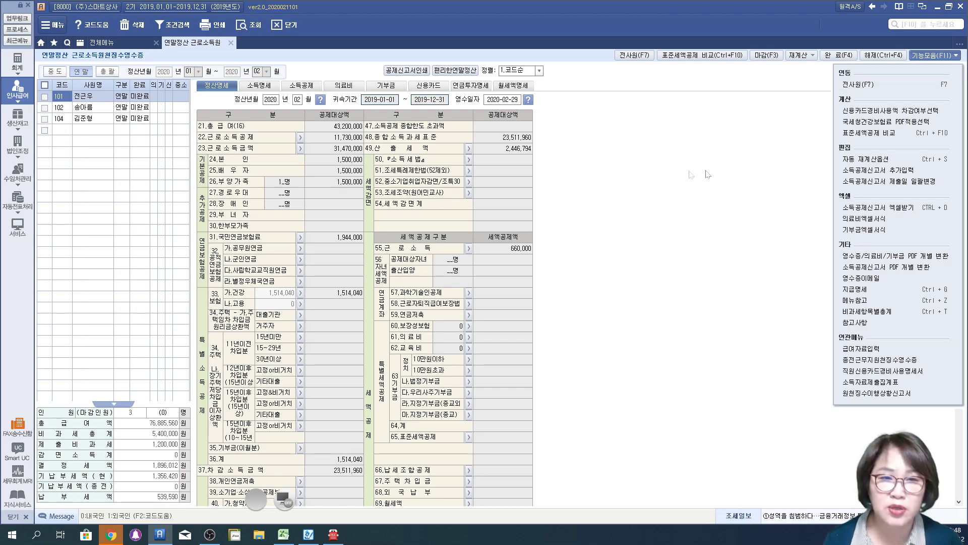
click(695, 183)
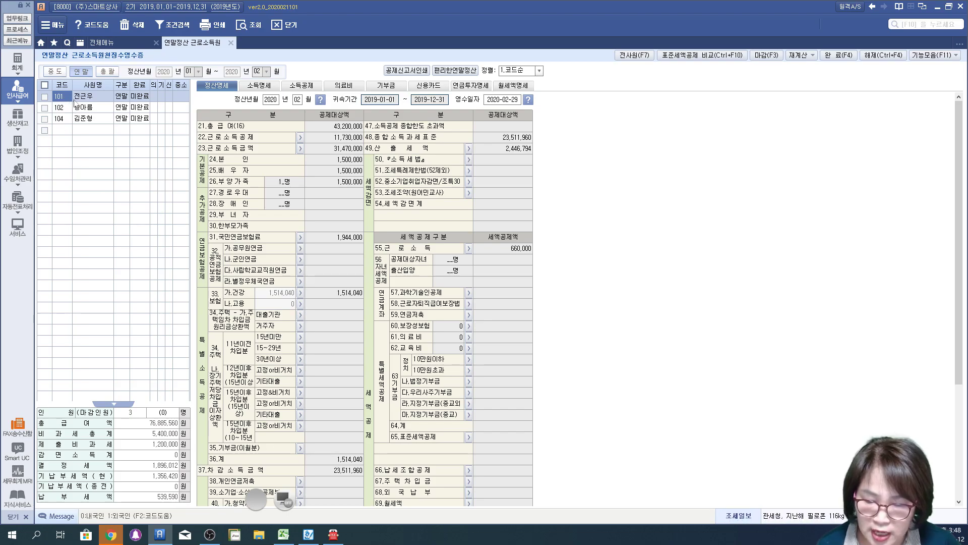
click(330, 129)
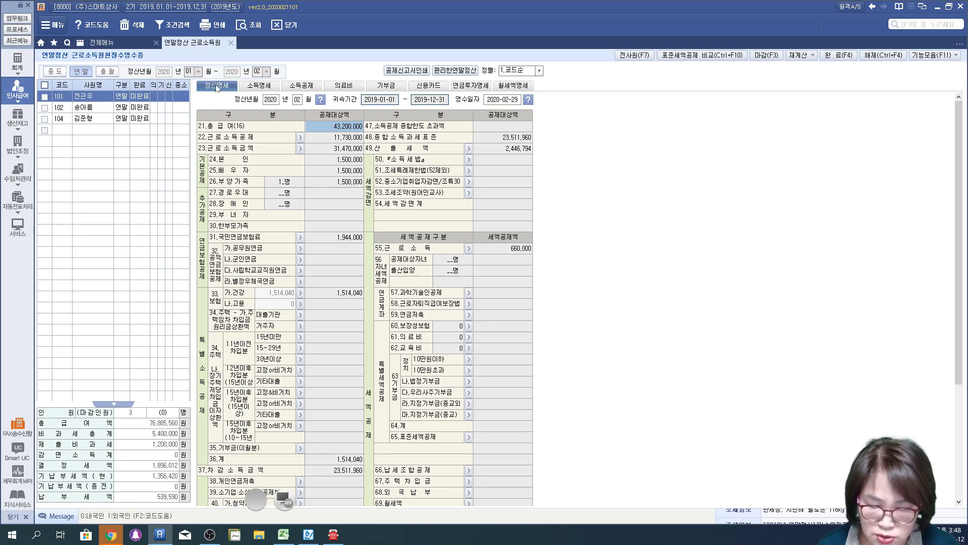
- Open the first employee's 소득명세 sheet and examine the monthly amounts through to the 연말 column of the 급여 row
click(254, 87)
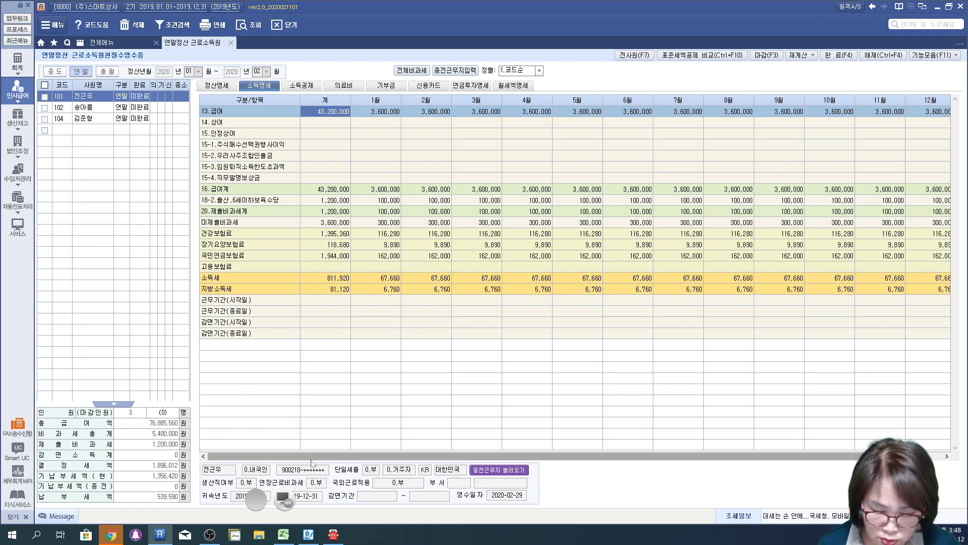
drag(313, 456, 376, 456)
click(931, 111)
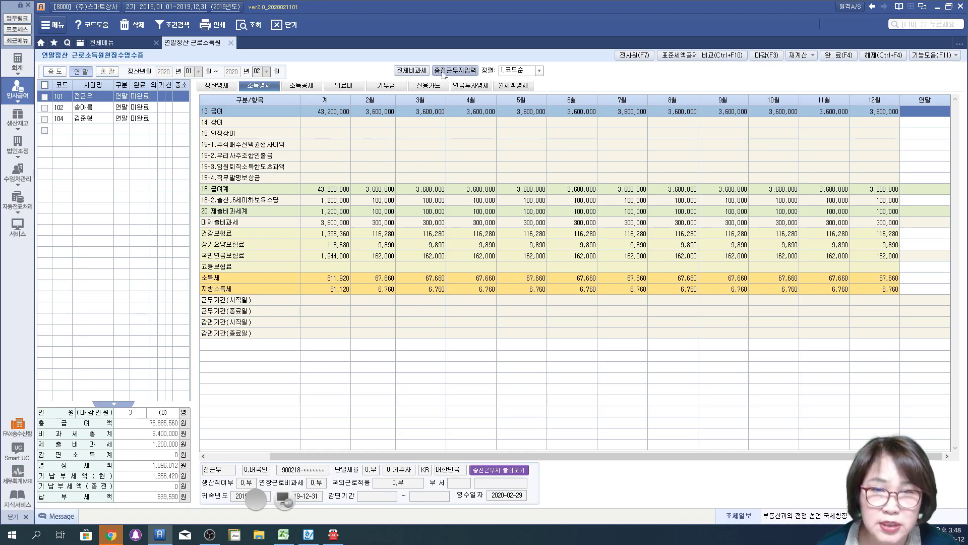
- Display all non-taxable items (전체비과세) on the 소득명세 sheet, then return to the current non-taxable items only (현재비과세)
click(409, 72)
click(410, 72)
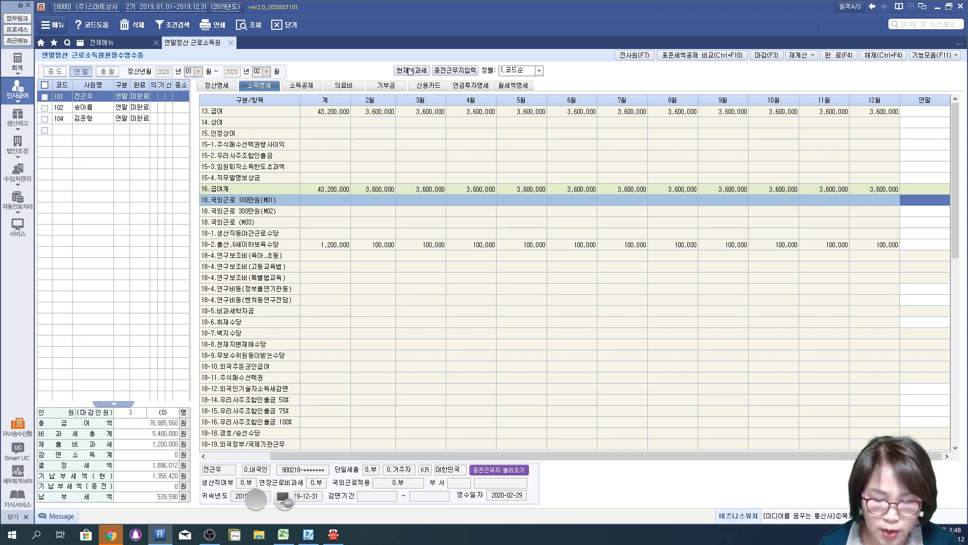
click(409, 72)
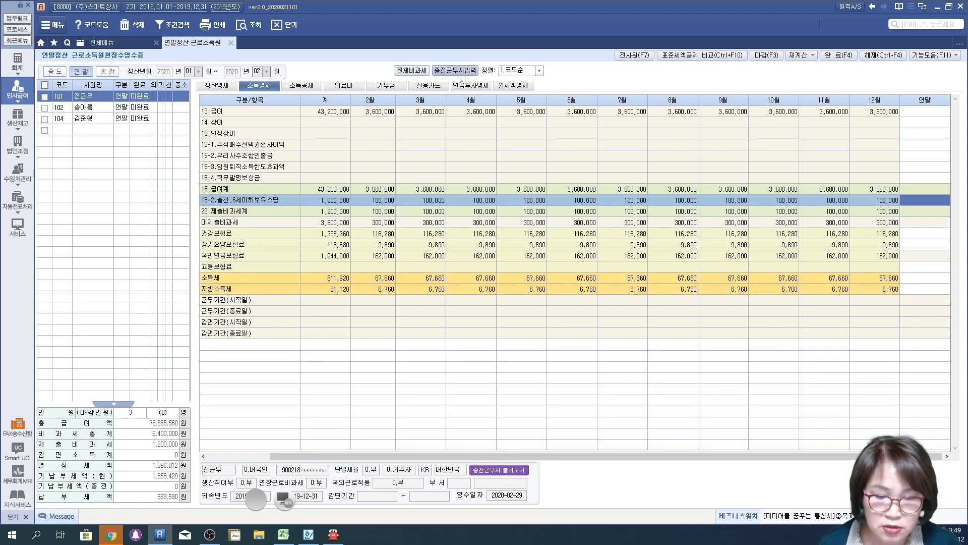
- Show the previous-employer entry column (종전근무지입력) on the 소득명세 sheet, then return to the 정산명세 sheet
click(455, 71)
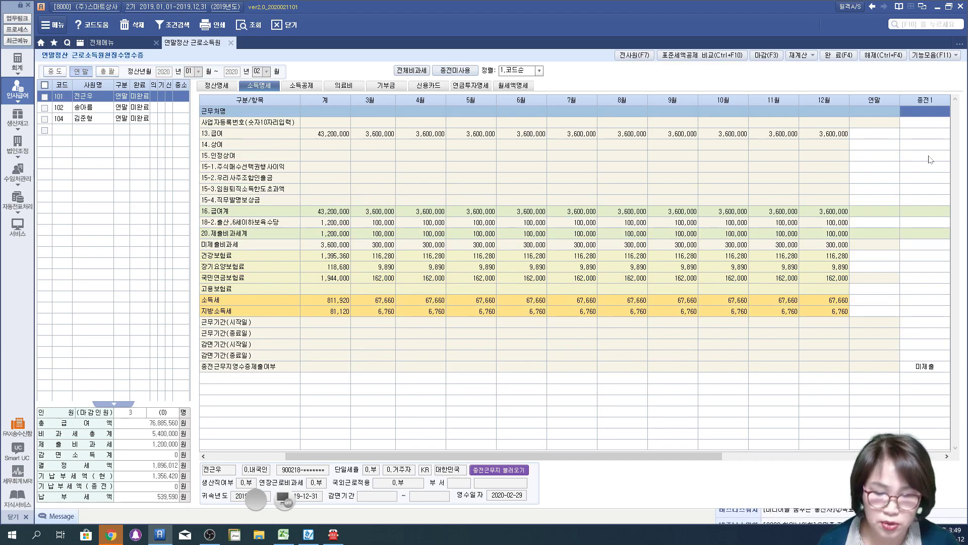
click(211, 86)
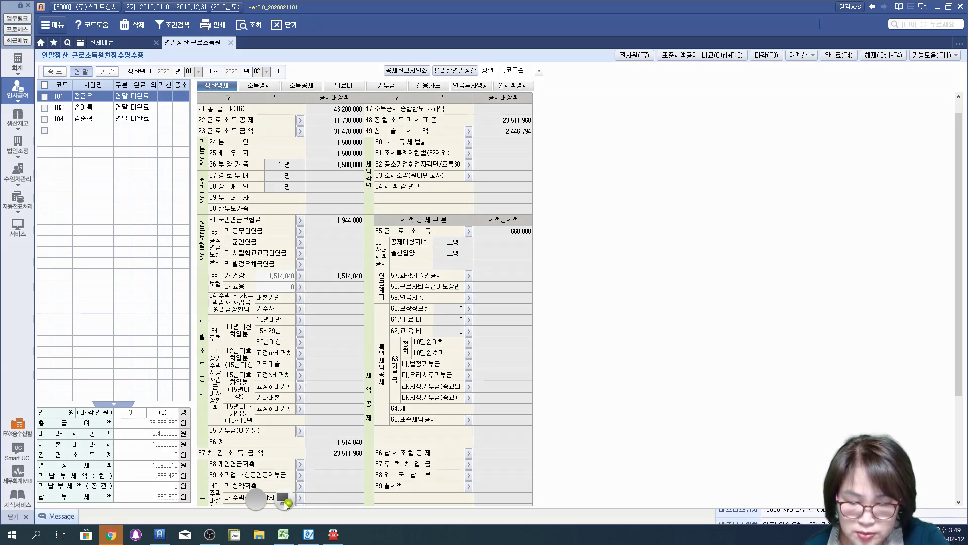
mouse_move(222, 114)
mouse_down()
mouse_move(194, 90)
mouse_move(363, 107)
mouse_up()
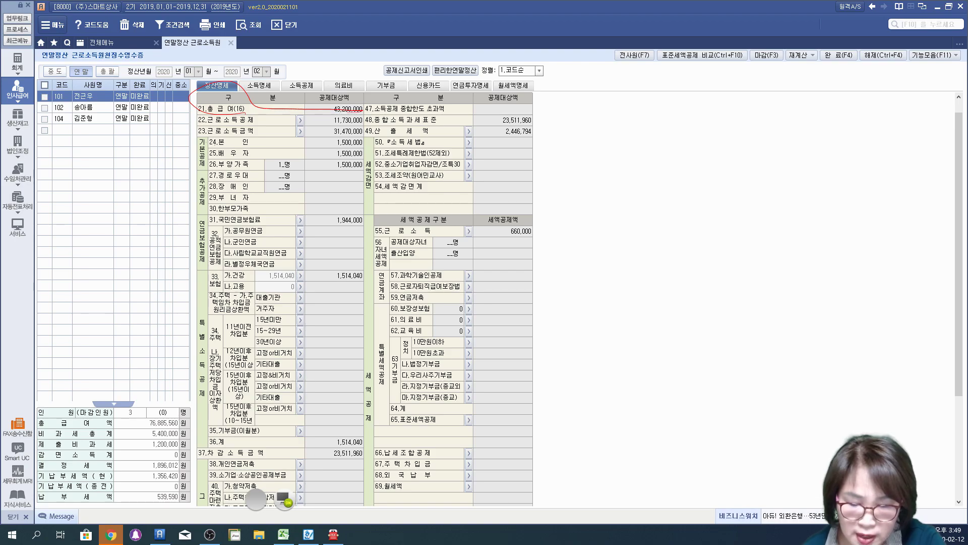
mouse_move(217, 126)
mouse_down()
mouse_move(346, 124)
mouse_move(193, 142)
mouse_move(372, 138)
mouse_move(356, 142)
mouse_up()
key(Escape)
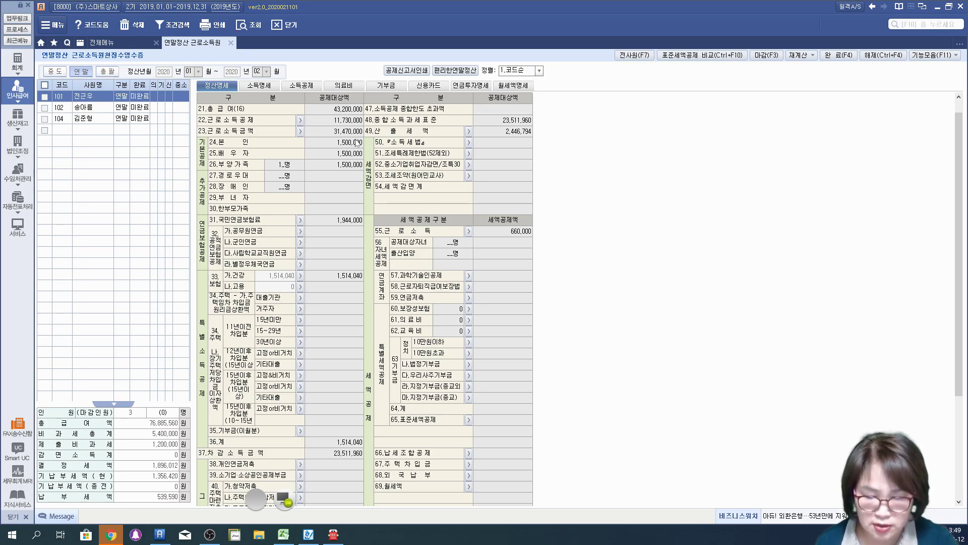
mouse_move(318, 117)
mouse_down()
mouse_move(567, 101)
mouse_move(569, 141)
mouse_move(611, 107)
mouse_move(612, 139)
mouse_up()
drag(632, 93, 634, 152)
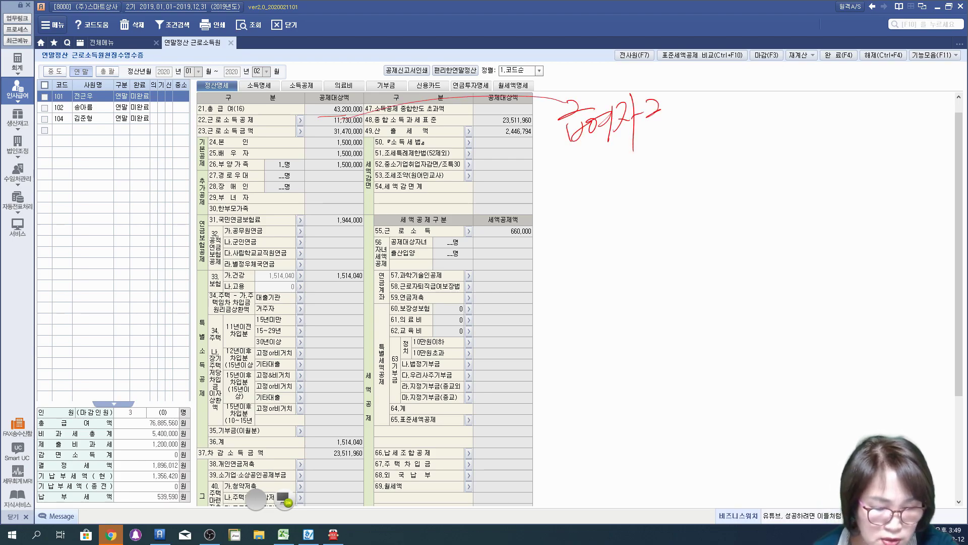
drag(682, 106, 703, 126)
mouse_move(677, 132)
mouse_down()
mouse_move(699, 145)
mouse_move(745, 146)
mouse_up()
mouse_move(579, 184)
mouse_down()
mouse_move(586, 215)
mouse_move(646, 200)
mouse_up()
drag(693, 158, 650, 254)
drag(687, 189, 706, 216)
mouse_move(712, 187)
mouse_down()
mouse_move(713, 215)
mouse_move(740, 205)
mouse_up()
drag(753, 172, 751, 225)
drag(767, 195, 771, 191)
drag(571, 251, 796, 234)
drag(570, 292, 635, 282)
drag(604, 295, 603, 328)
drag(625, 265, 661, 282)
drag(653, 295, 651, 297)
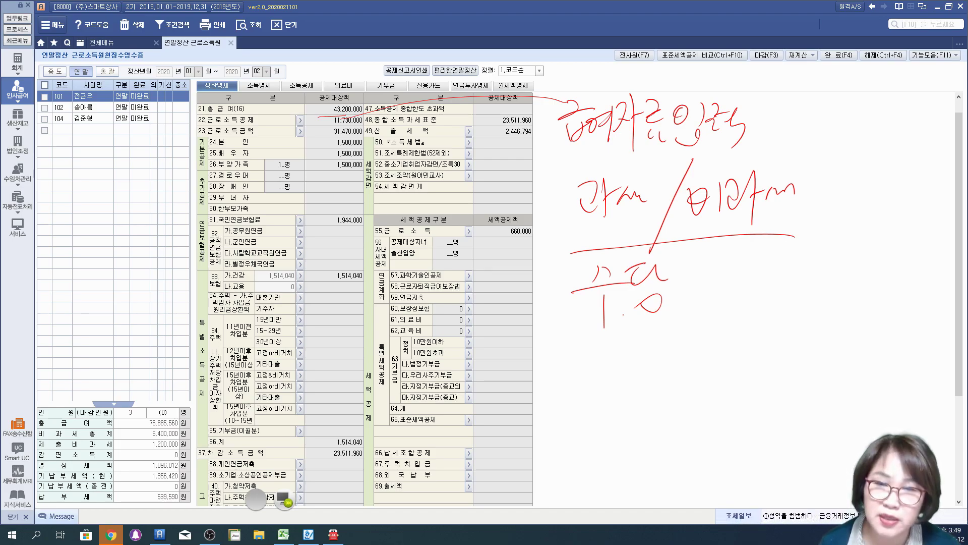
mouse_move(642, 241)
mouse_down()
mouse_move(638, 158)
mouse_move(653, 229)
mouse_up()
drag(705, 154, 741, 151)
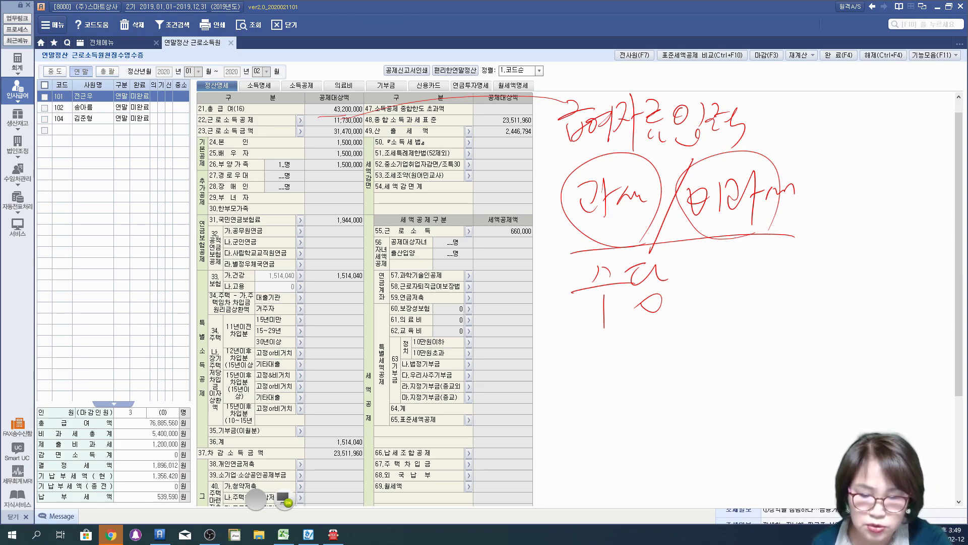
click(284, 499)
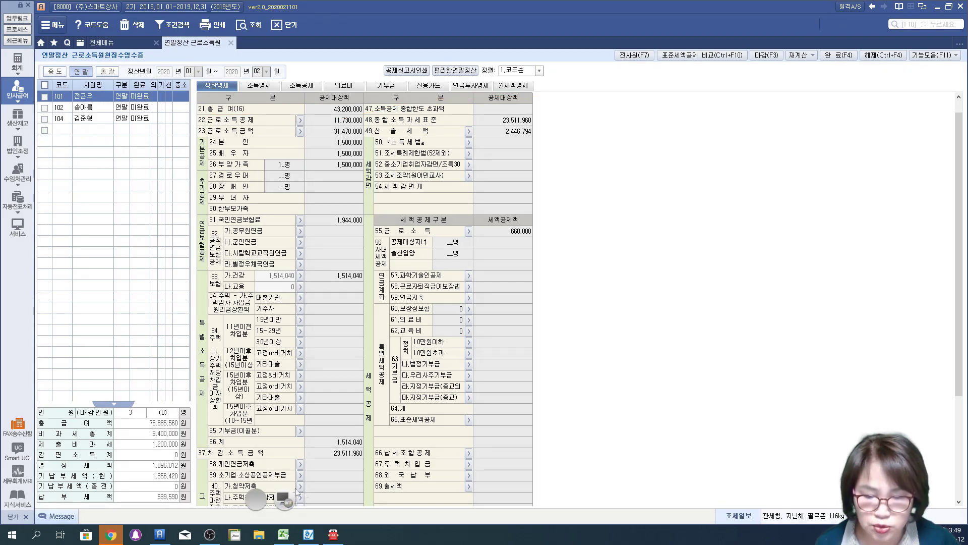
- Examine the 계 column and the 종전1 근무처명 and 급여 cells on the 소득명세 sheet, then return to 정산명세
click(259, 85)
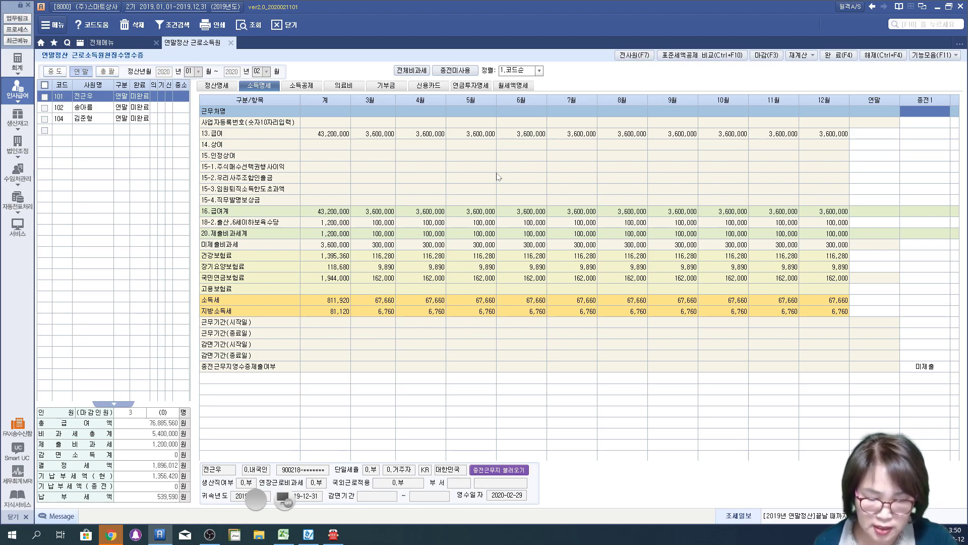
click(289, 483)
mouse_move(324, 95)
mouse_down()
mouse_move(299, 208)
mouse_move(313, 310)
mouse_up()
click(319, 286)
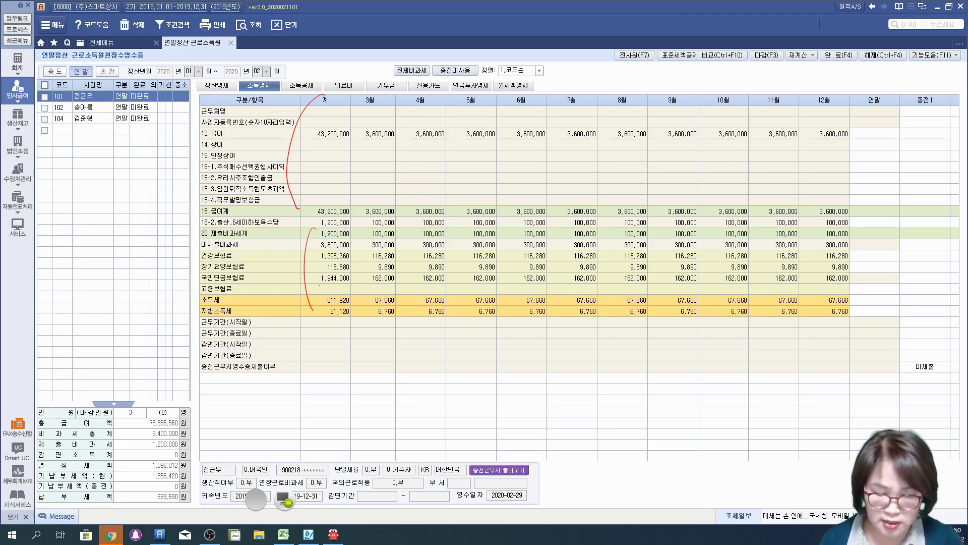
click(285, 499)
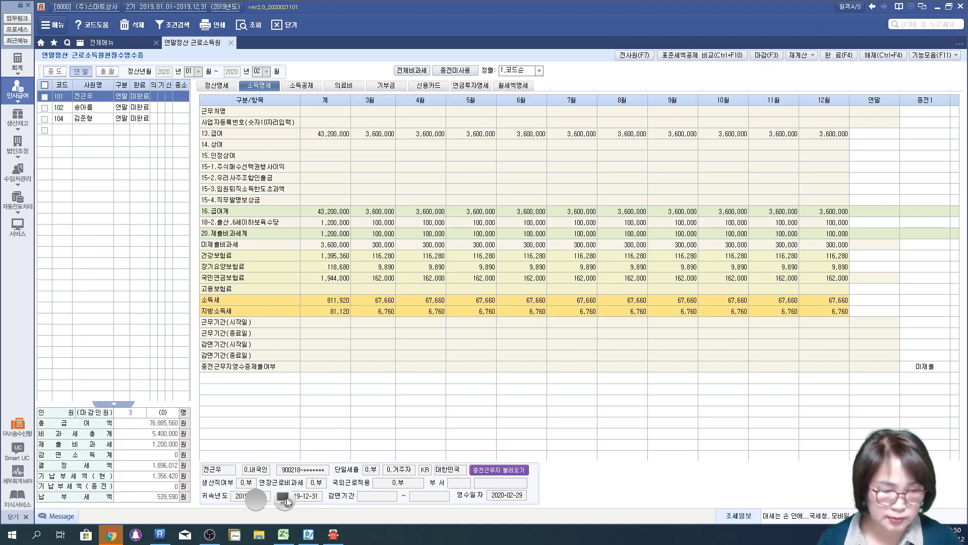
click(920, 110)
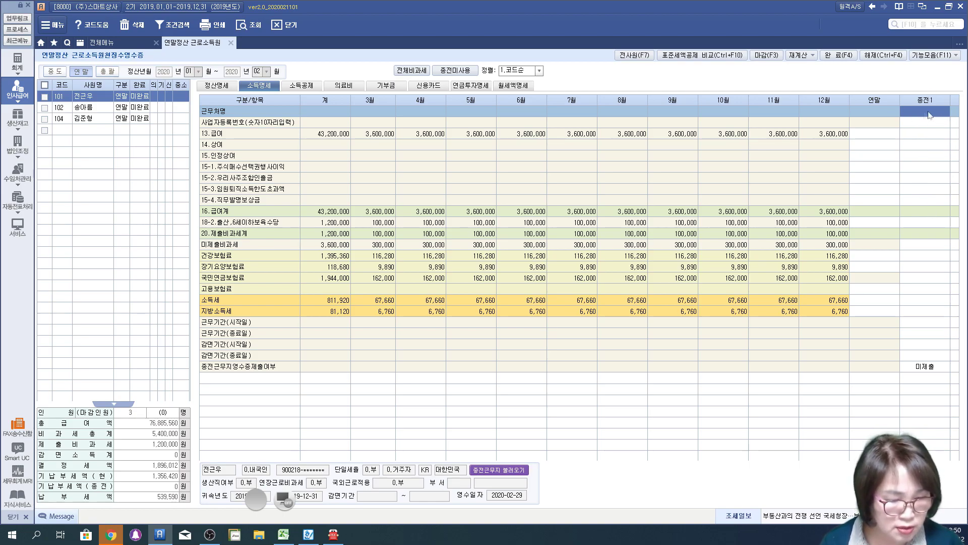
click(916, 134)
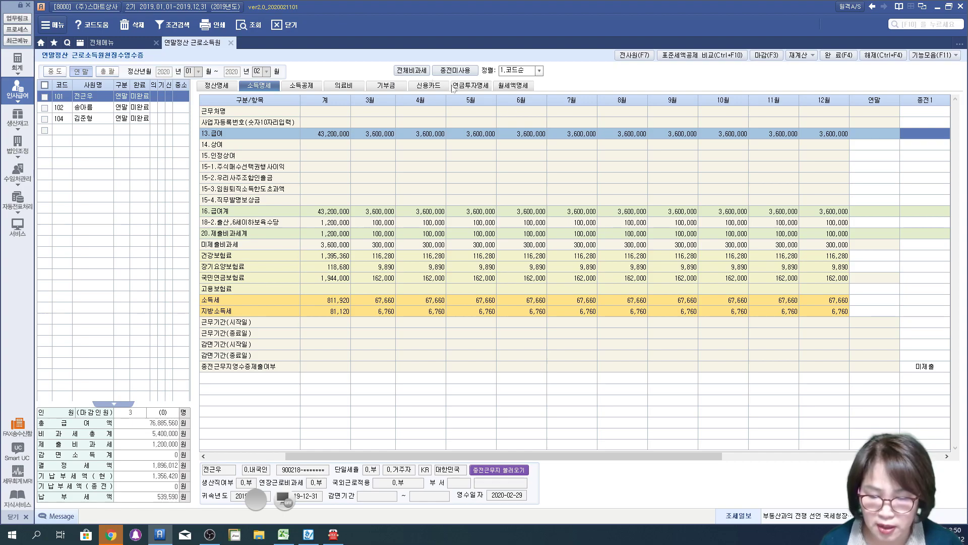
click(217, 85)
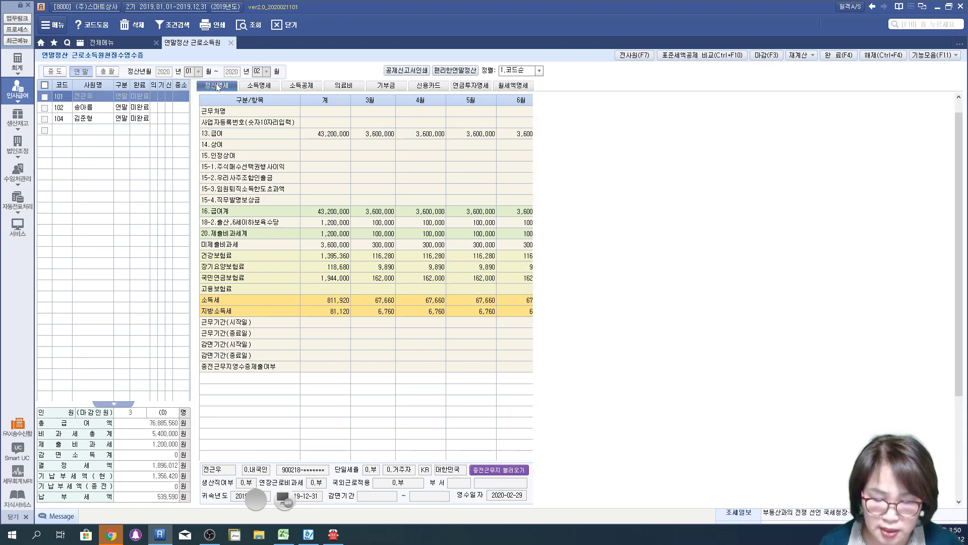
click(325, 112)
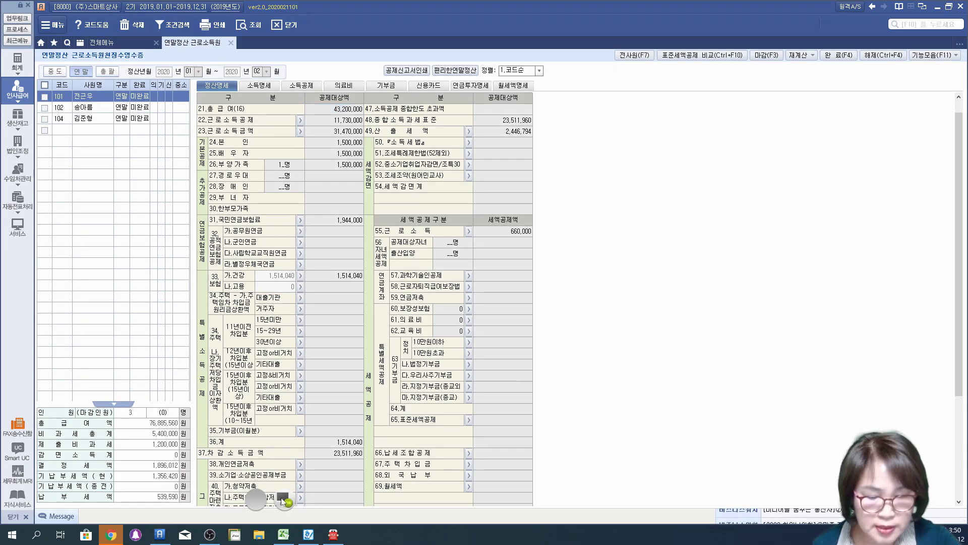
mouse_move(550, 104)
mouse_down()
mouse_move(567, 118)
mouse_move(557, 132)
mouse_move(589, 111)
mouse_up()
mouse_move(565, 126)
mouse_down()
mouse_move(600, 112)
mouse_move(585, 132)
mouse_move(615, 123)
mouse_up()
drag(620, 104, 622, 139)
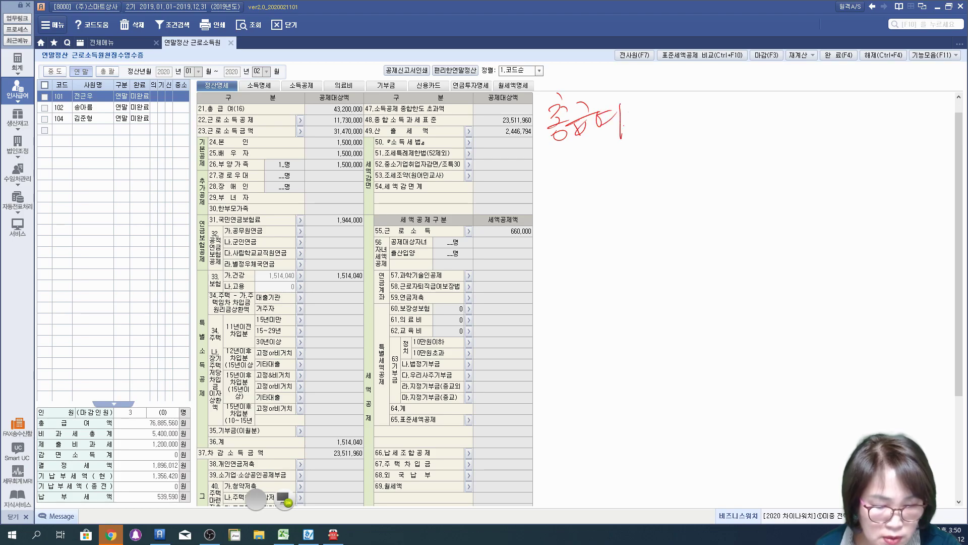
mouse_move(654, 92)
mouse_down()
mouse_move(644, 112)
mouse_move(688, 113)
mouse_move(694, 134)
mouse_up()
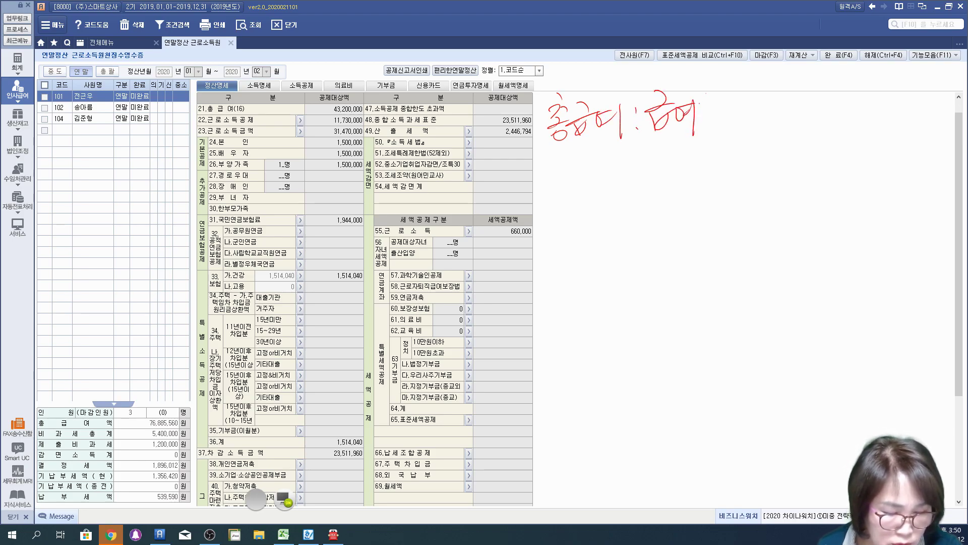
mouse_move(704, 99)
mouse_down()
mouse_move(719, 107)
mouse_move(716, 121)
mouse_move(731, 103)
mouse_up()
mouse_move(743, 94)
mouse_down()
mouse_move(746, 121)
mouse_move(774, 112)
mouse_move(803, 126)
mouse_up()
drag(812, 96, 842, 126)
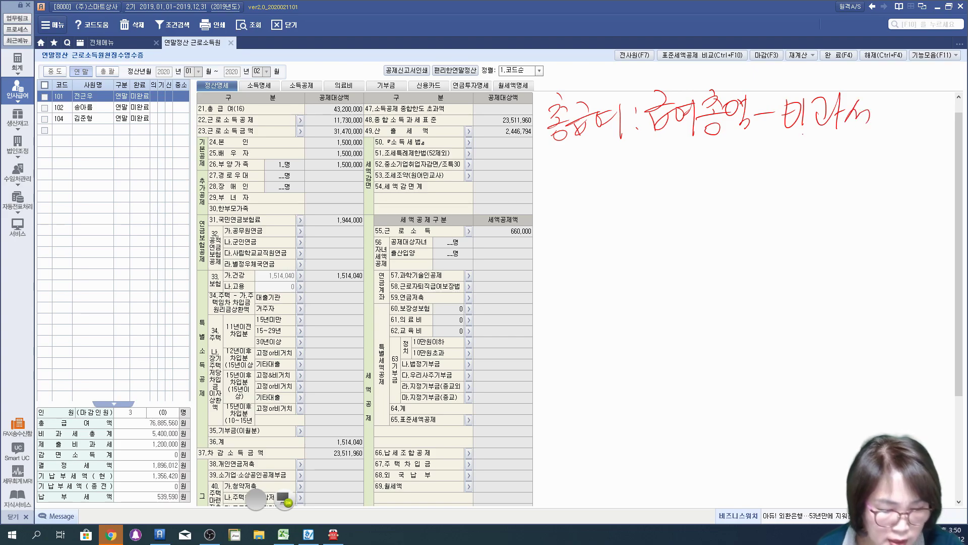
mouse_move(537, 144)
mouse_down()
mouse_move(624, 143)
mouse_move(610, 175)
mouse_move(700, 164)
mouse_up()
mouse_move(674, 172)
mouse_down()
mouse_move(703, 169)
mouse_move(701, 180)
mouse_up()
drag(708, 158, 724, 168)
mouse_move(705, 181)
mouse_down()
mouse_move(746, 164)
mouse_move(738, 174)
mouse_up()
drag(726, 177, 771, 160)
drag(757, 167, 800, 169)
mouse_move(779, 171)
mouse_down()
mouse_move(820, 166)
mouse_move(809, 186)
mouse_move(842, 174)
mouse_up()
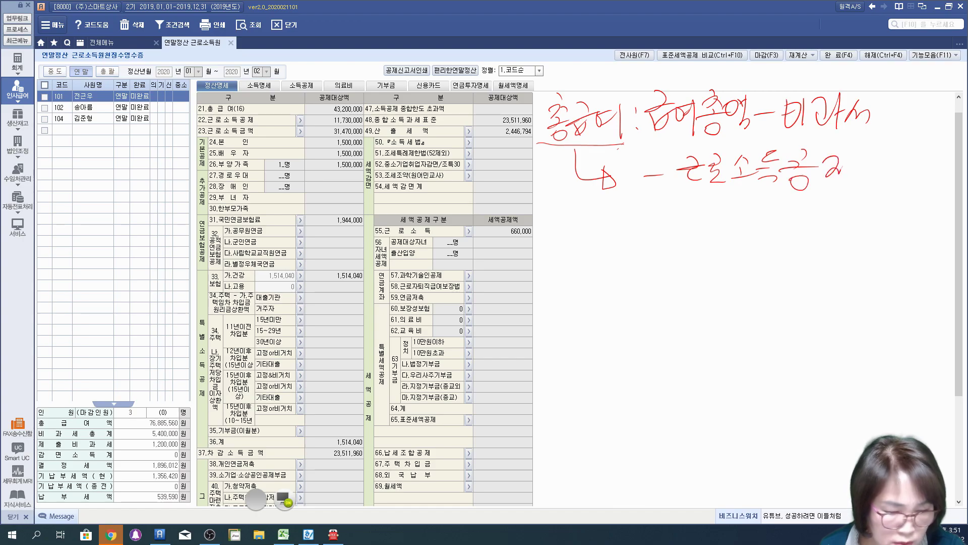
drag(634, 202, 886, 200)
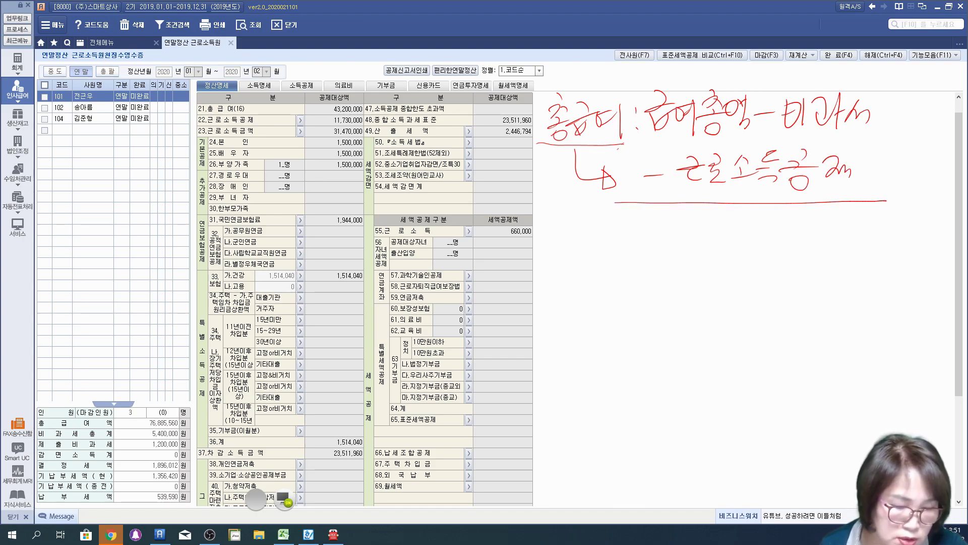
drag(659, 205, 672, 215)
mouse_move(643, 222)
mouse_down()
mouse_move(683, 213)
mouse_move(662, 243)
mouse_up()
mouse_move(662, 229)
mouse_down()
mouse_move(678, 244)
mouse_move(684, 229)
mouse_up()
drag(665, 237, 676, 236)
mouse_move(681, 217)
mouse_down()
mouse_move(691, 227)
mouse_move(732, 221)
mouse_up()
drag(719, 225, 737, 233)
mouse_move(739, 211)
mouse_down()
mouse_move(747, 224)
mouse_move(772, 228)
mouse_up()
mouse_move(762, 232)
mouse_down()
mouse_move(808, 218)
mouse_move(835, 226)
mouse_up()
drag(824, 230, 836, 237)
drag(866, 207, 868, 225)
drag(877, 204, 878, 233)
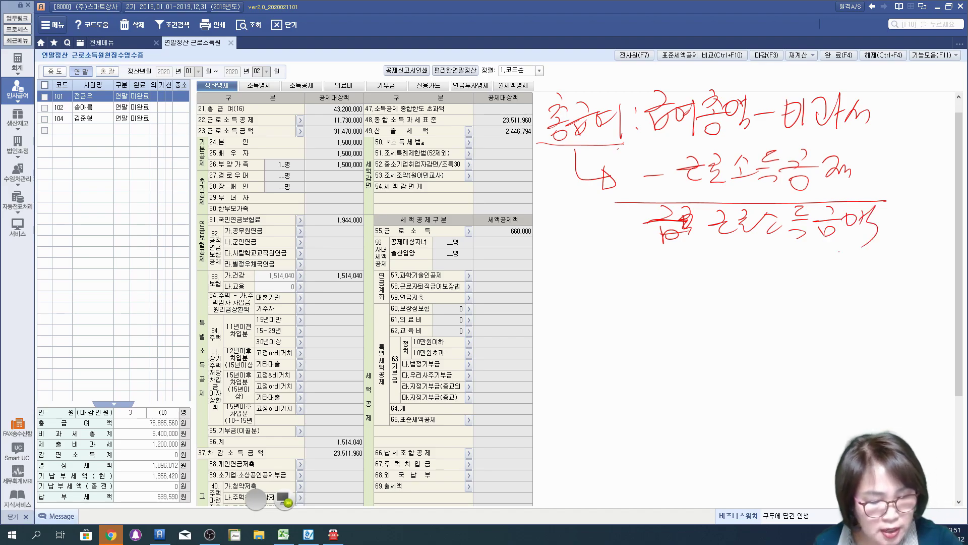
mouse_move(701, 255)
mouse_down()
mouse_move(897, 237)
mouse_move(731, 197)
mouse_move(718, 259)
mouse_up()
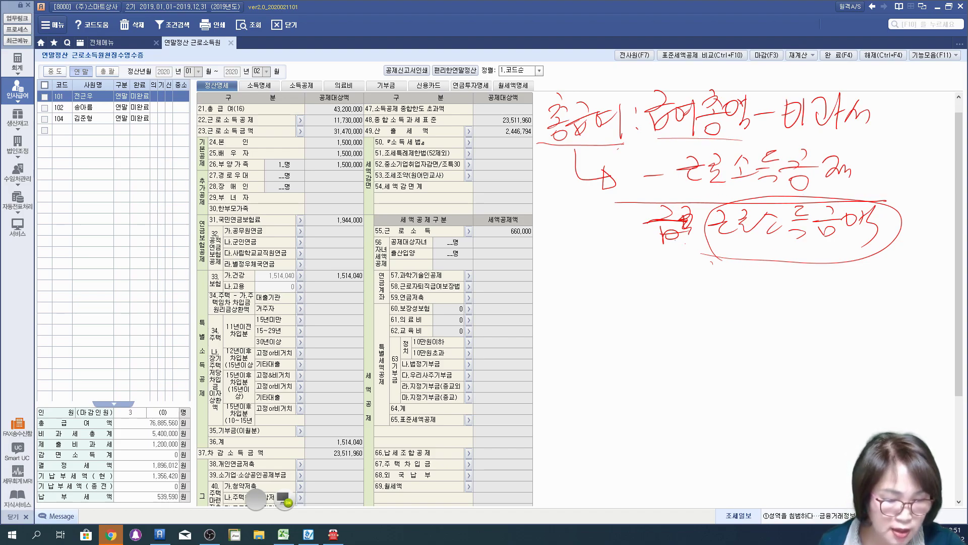
drag(712, 262, 716, 278)
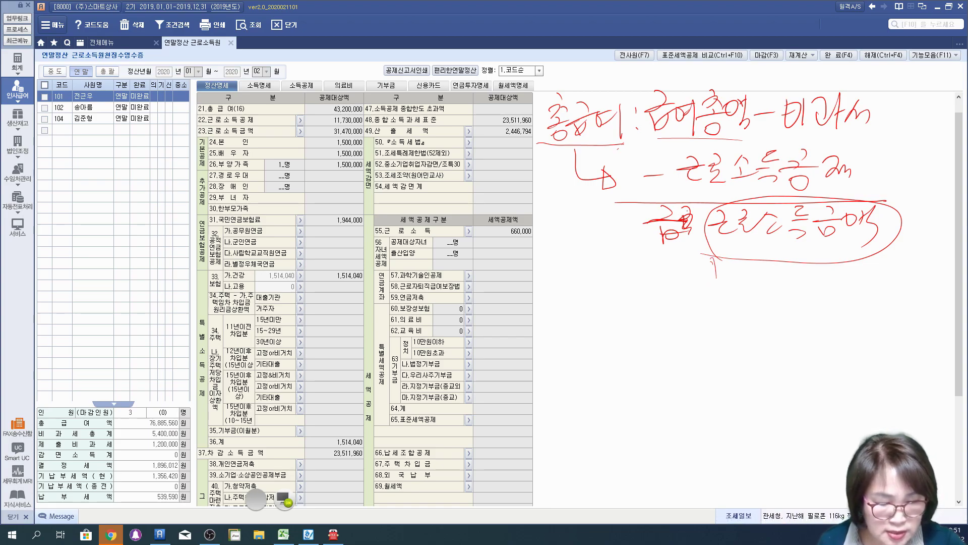
drag(187, 130, 353, 132)
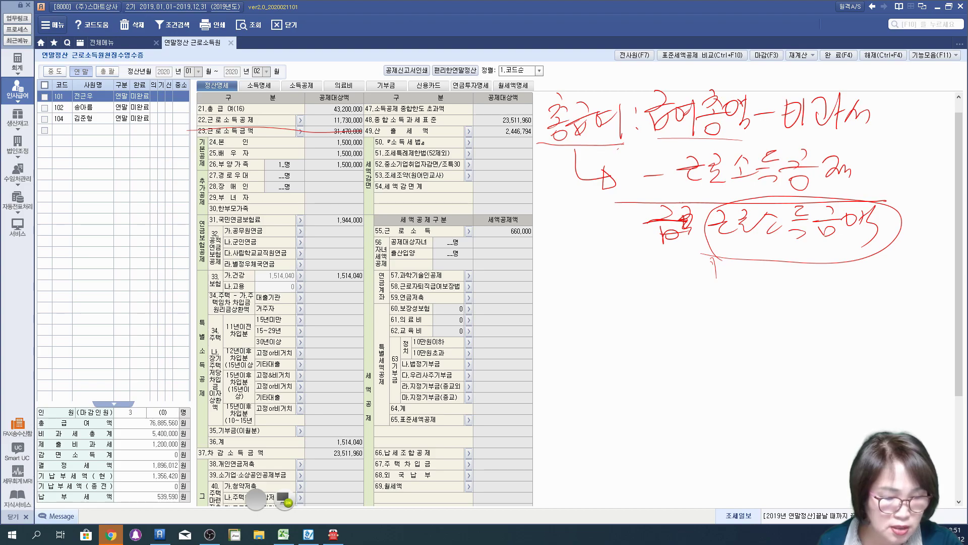
drag(613, 198, 833, 199)
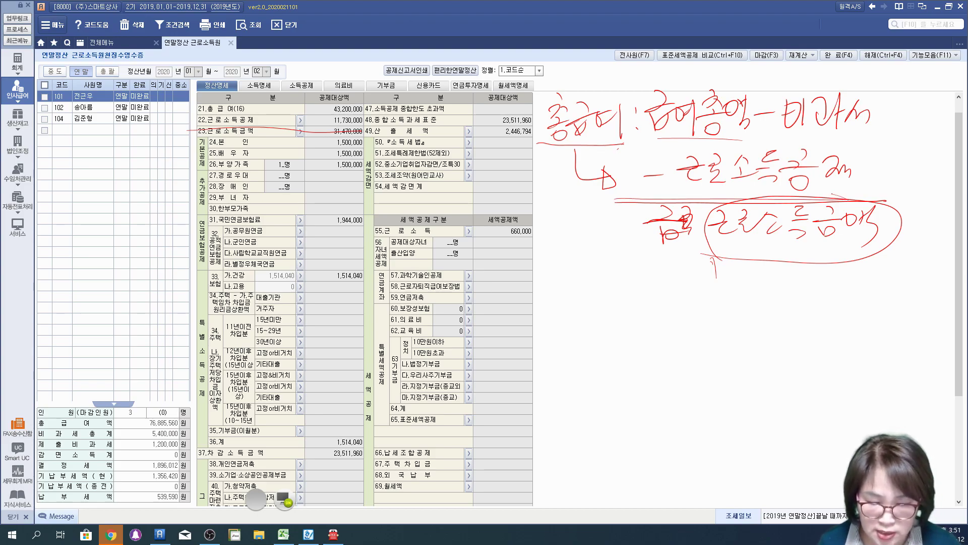
click(282, 495)
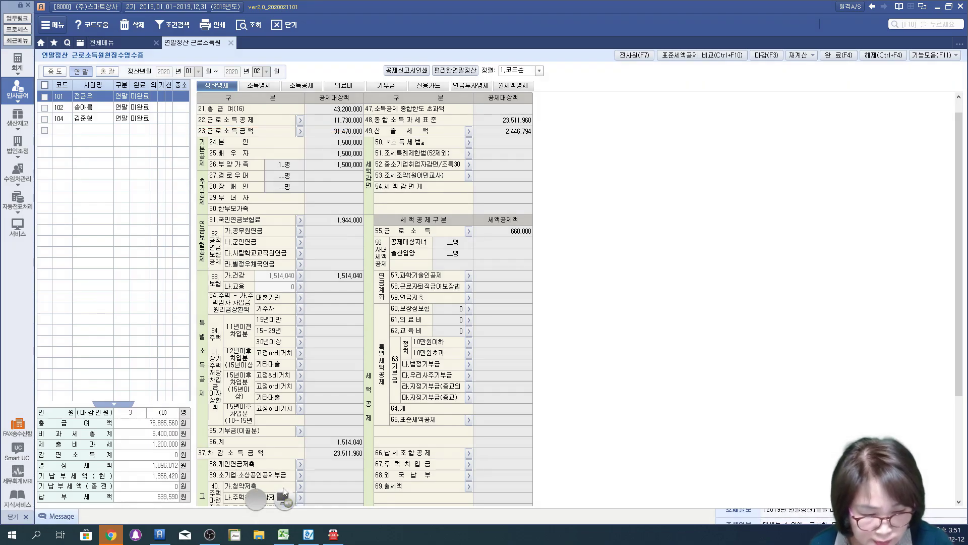
- Open the calculation method for 22.근로소득공제 and examine the bracket for total pay of 500만원 이하
click(300, 120)
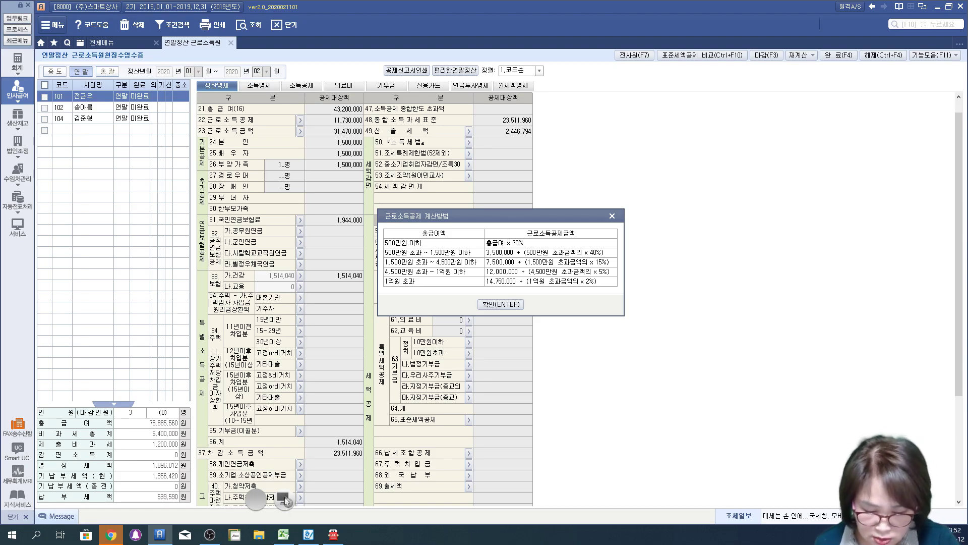
mouse_move(366, 249)
mouse_down()
mouse_move(507, 246)
mouse_move(483, 235)
mouse_up()
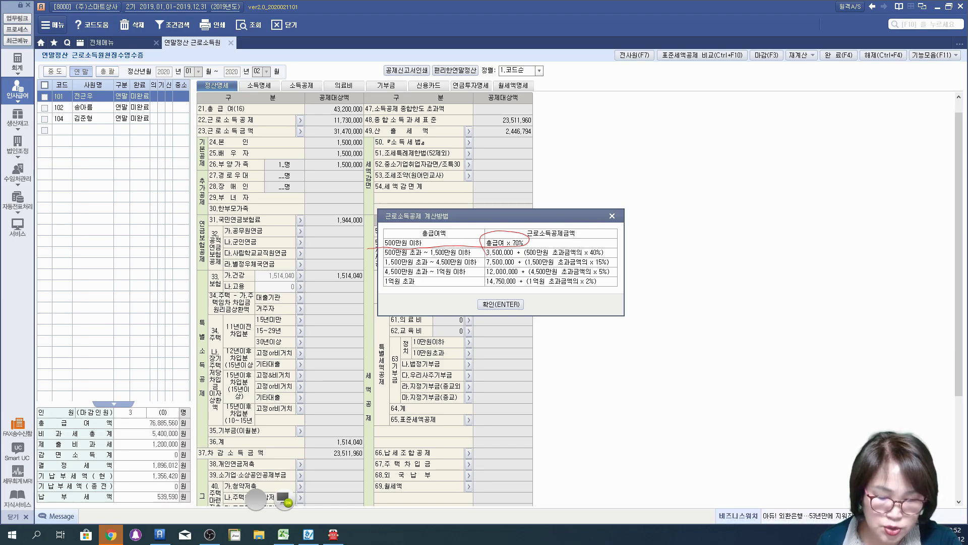
- Examine the 4,500만원 초과 ~ 1억원 이하 bracket against total pay and earned income, then close the 근로소득공제 calculation method
drag(376, 248, 602, 241)
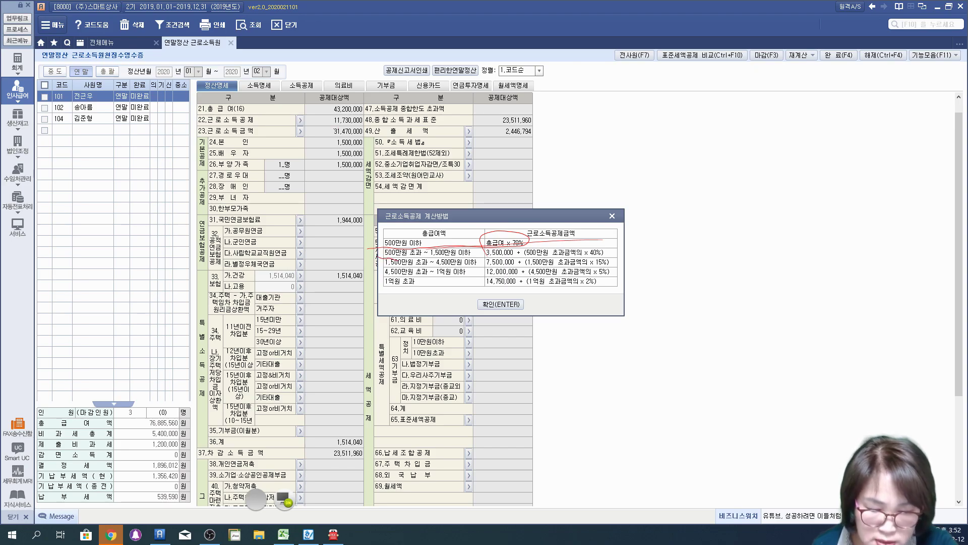
drag(352, 71, 371, 76)
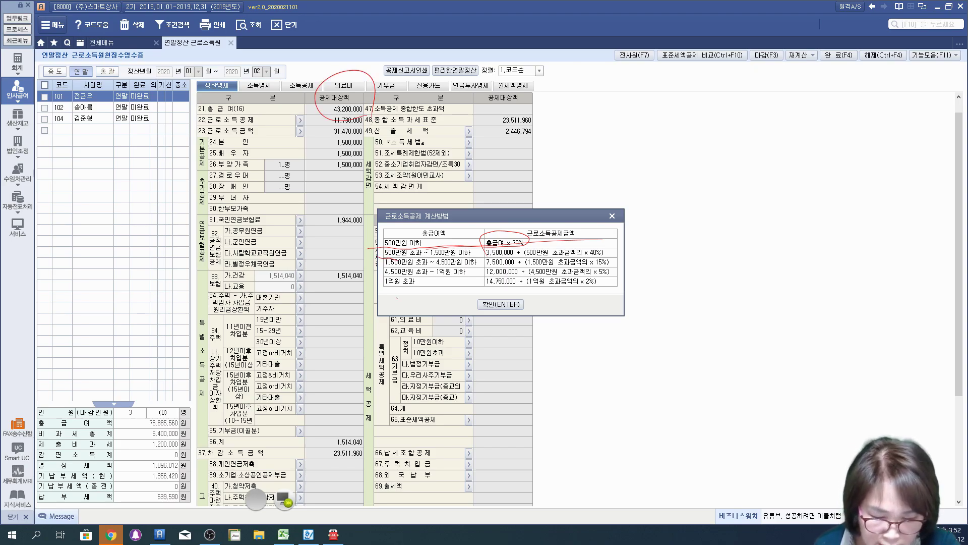
drag(362, 276, 476, 274)
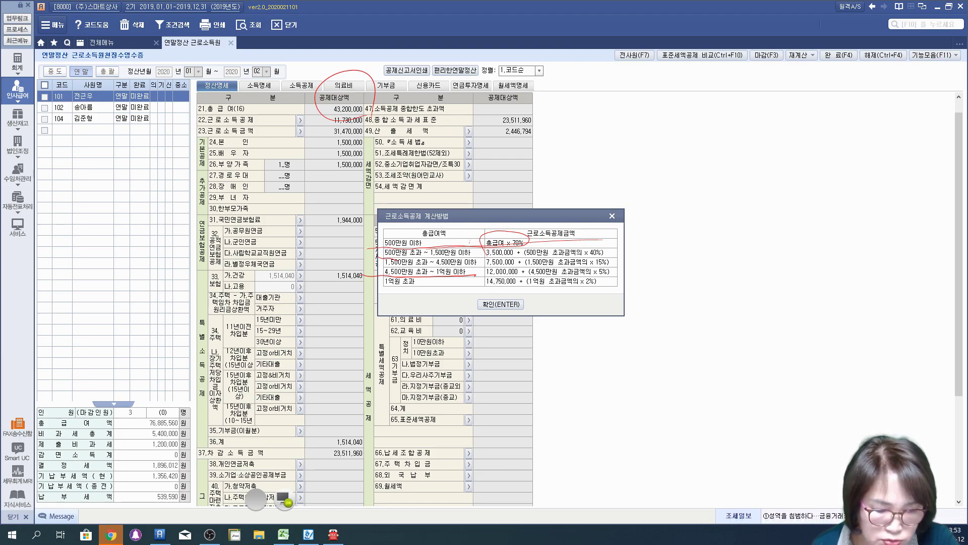
drag(475, 238, 471, 251)
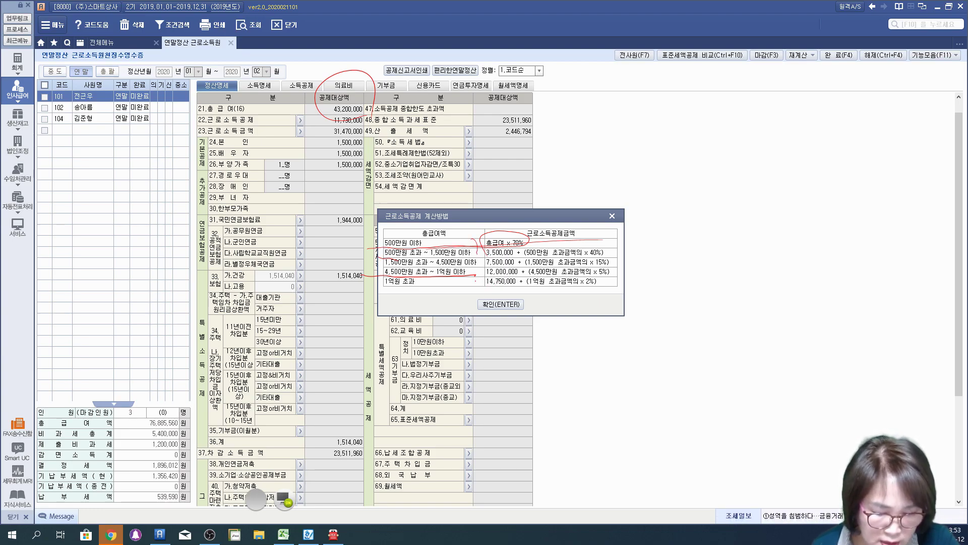
drag(517, 269, 485, 272)
mouse_move(481, 269)
mouse_down()
mouse_move(474, 285)
mouse_move(646, 278)
mouse_up()
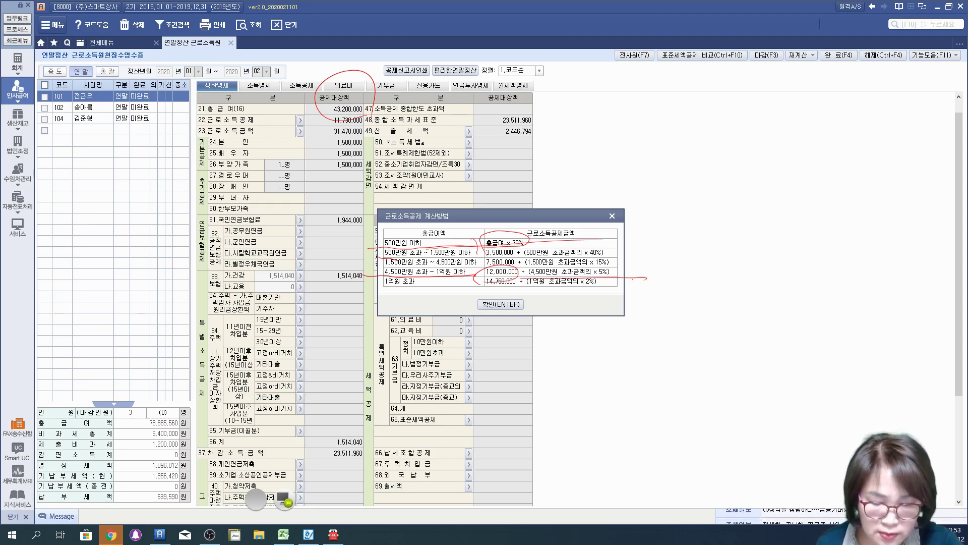
drag(313, 126, 373, 125)
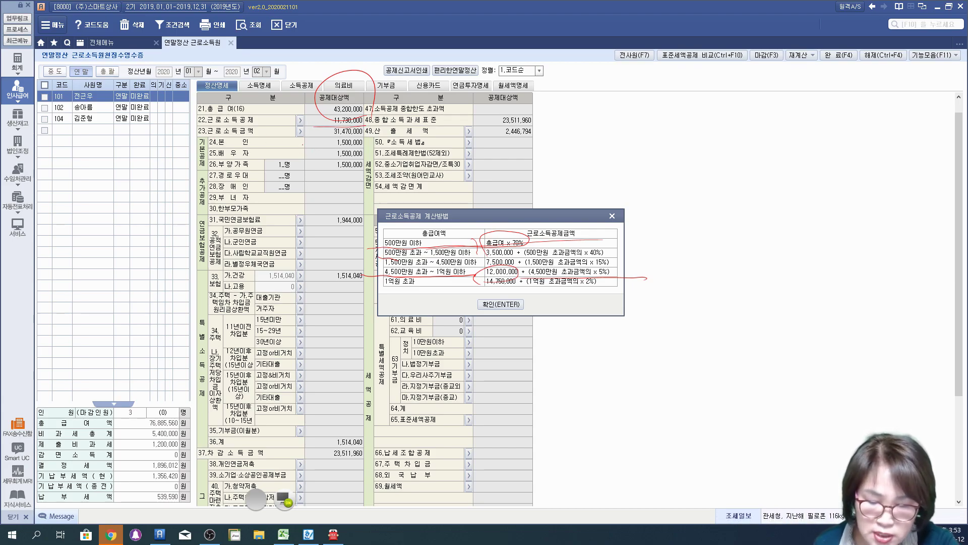
drag(166, 136, 404, 145)
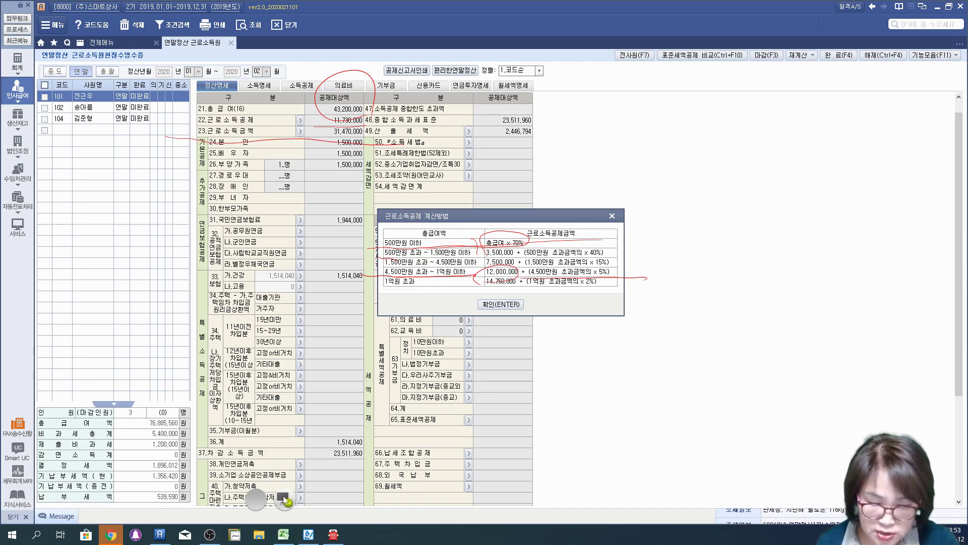
click(281, 498)
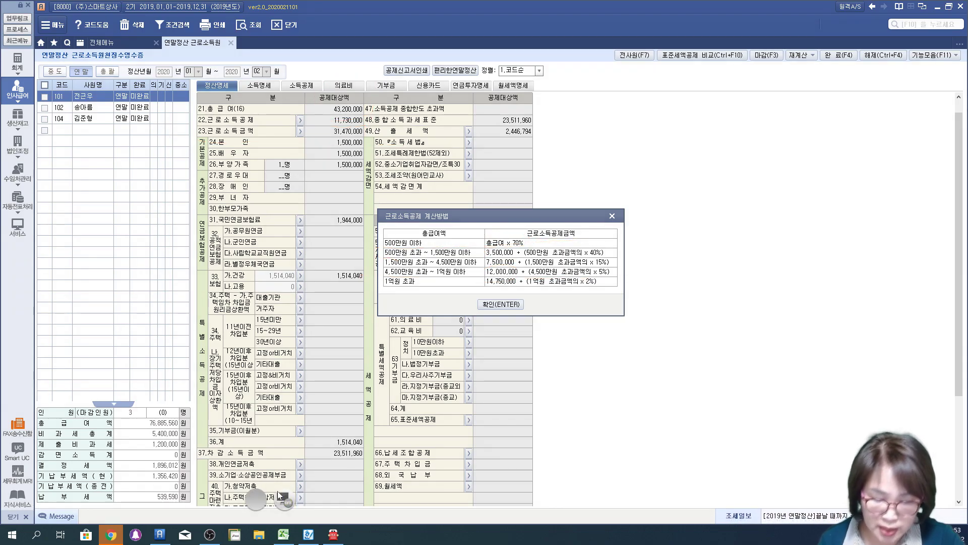
click(510, 306)
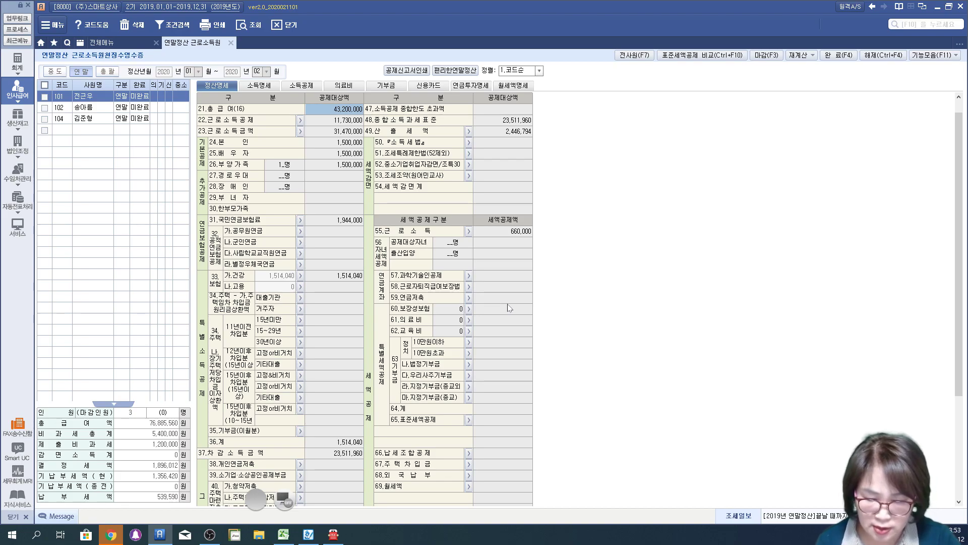
- Mark 23.근로소득금액 and the personal deduction items 24 to 30 on 정산명세, and handwrite 사원등록 beside them
click(286, 497)
mouse_move(211, 130)
mouse_down()
mouse_move(190, 134)
mouse_move(345, 123)
mouse_move(195, 144)
mouse_up()
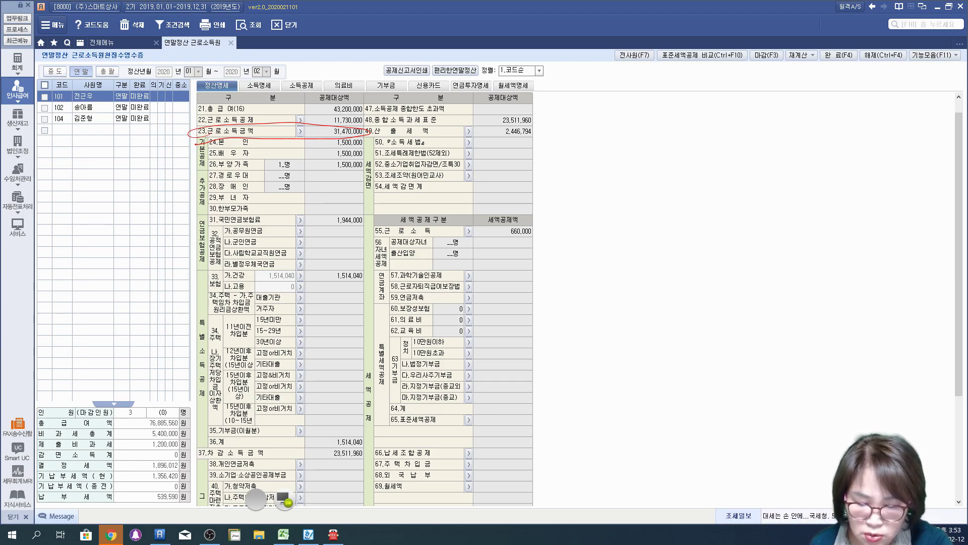
drag(197, 136, 198, 222)
drag(209, 171, 262, 173)
drag(205, 217, 295, 216)
mouse_move(365, 138)
mouse_down()
mouse_move(373, 152)
mouse_move(354, 216)
mouse_up()
mouse_move(392, 176)
mouse_down()
mouse_move(381, 199)
mouse_move(398, 205)
mouse_up()
mouse_move(383, 193)
mouse_down()
mouse_move(413, 172)
mouse_move(411, 209)
mouse_up()
drag(421, 171, 429, 195)
drag(451, 189, 446, 198)
drag(456, 160, 469, 225)
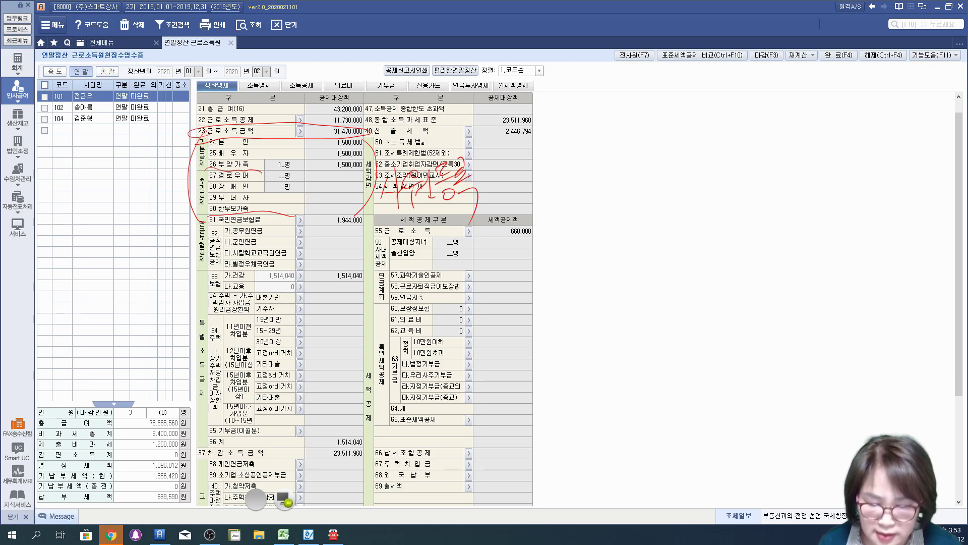
- Examine the 부양가족 entry, the 추가공제 items and the 재계산 function, then clear the marks
mouse_move(276, 157)
mouse_down()
mouse_move(310, 152)
mouse_move(349, 174)
mouse_up()
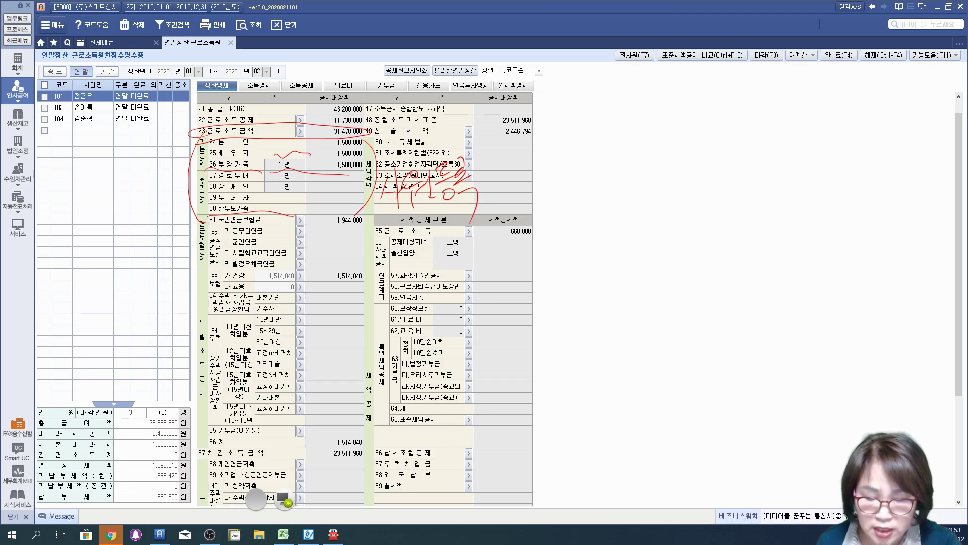
mouse_move(220, 223)
mouse_down()
mouse_move(185, 180)
mouse_move(227, 218)
mouse_up()
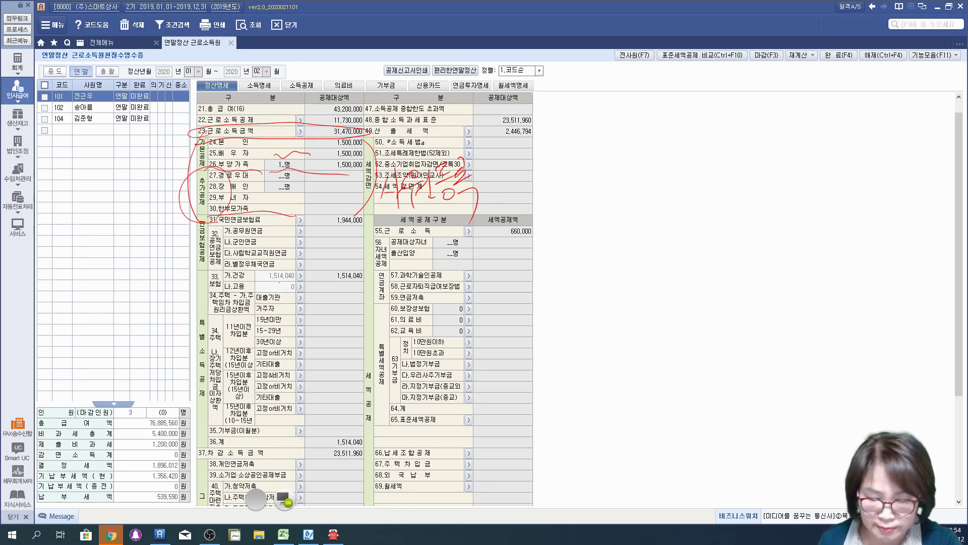
mouse_move(258, 183)
mouse_down()
mouse_move(333, 180)
mouse_move(323, 199)
mouse_move(369, 208)
mouse_up()
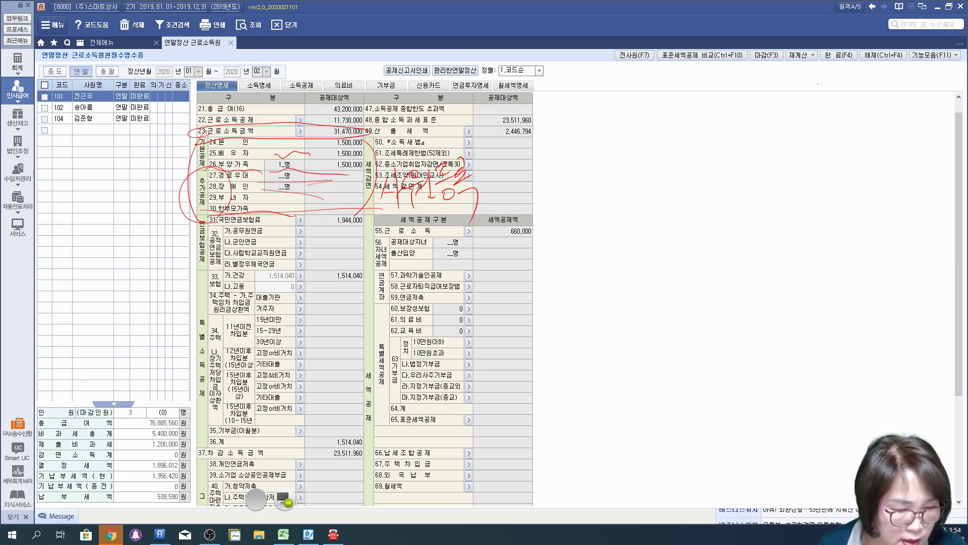
mouse_move(826, 70)
mouse_down()
mouse_move(806, 29)
mouse_move(825, 49)
mouse_move(777, 91)
mouse_move(722, 105)
mouse_up()
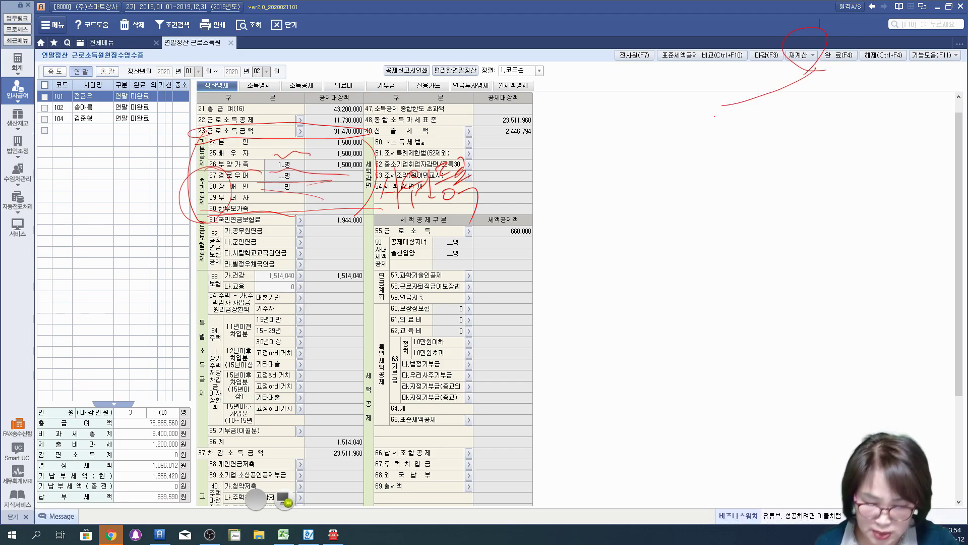
click(284, 498)
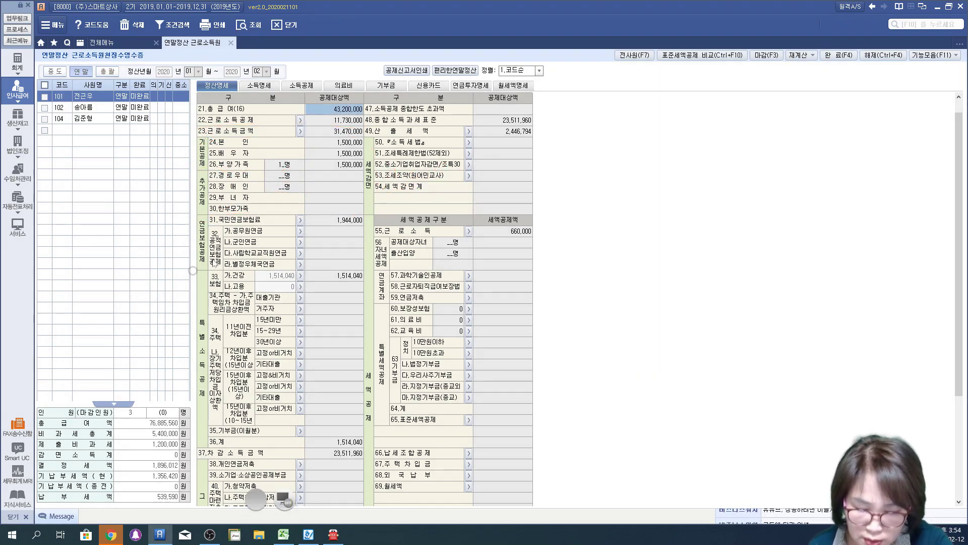
- Examine the 연금보험공제 section, covering 31.국민연금보험료 and the 32.공적연금보험 items, then clear the marks
click(284, 500)
mouse_move(179, 247)
mouse_down()
mouse_move(295, 211)
mouse_move(249, 272)
mouse_move(186, 267)
mouse_up()
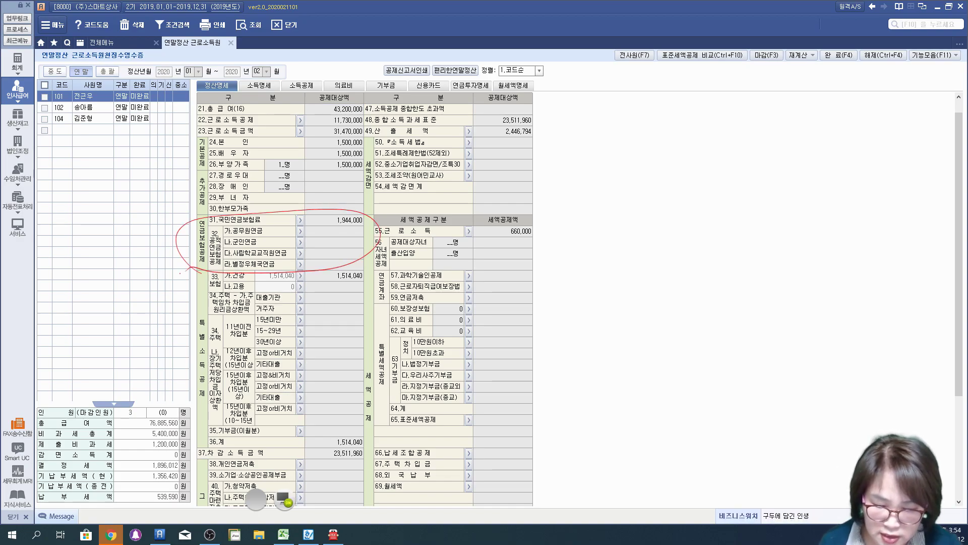
drag(207, 226, 382, 227)
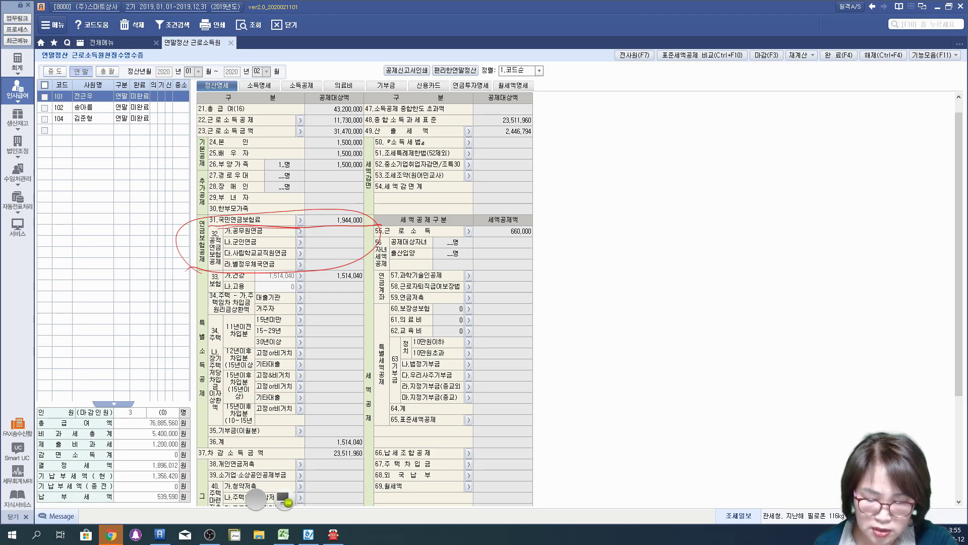
click(281, 496)
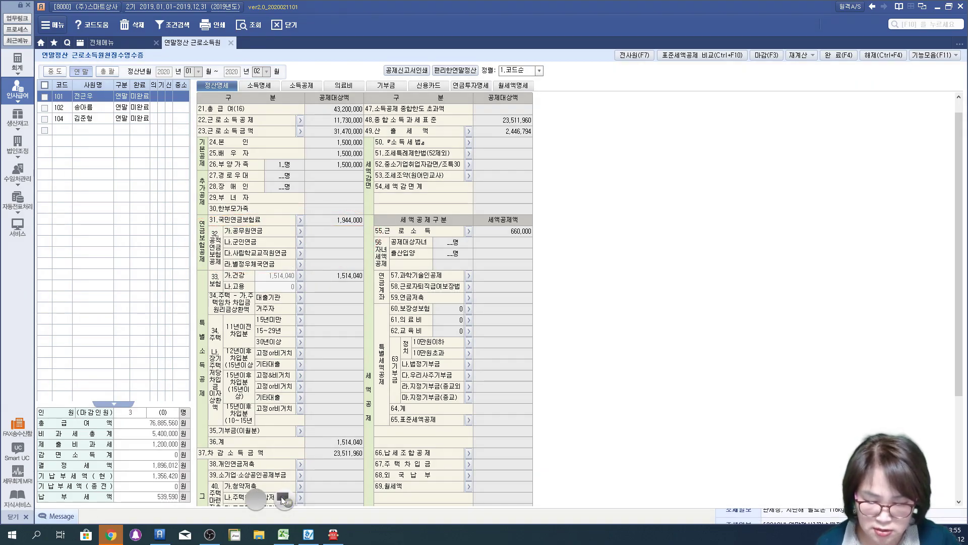
- Open the 31.국민연금보험료 deduction details, examine the 국민연금(지역) row, and close them
click(299, 220)
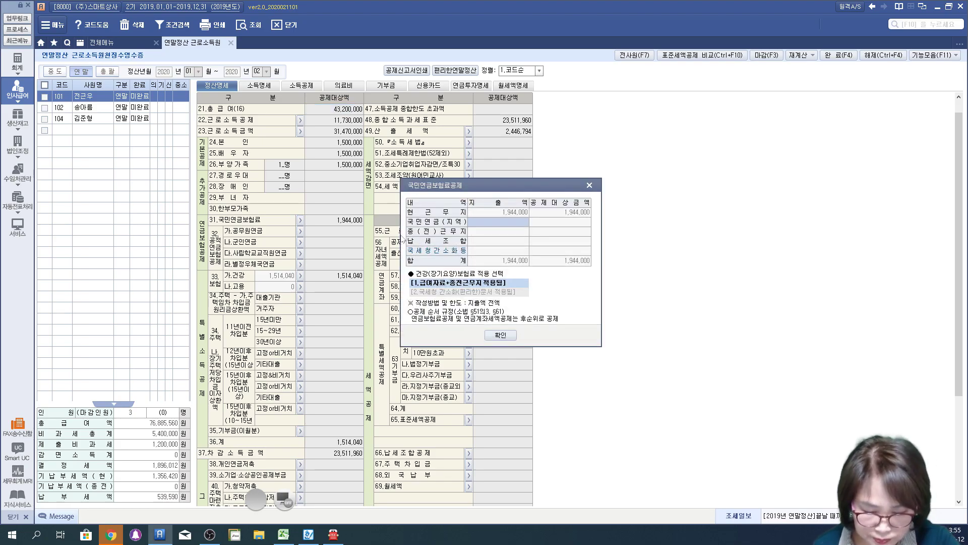
click(281, 499)
mouse_move(409, 230)
mouse_down()
mouse_move(568, 228)
mouse_move(510, 216)
mouse_move(401, 222)
mouse_up()
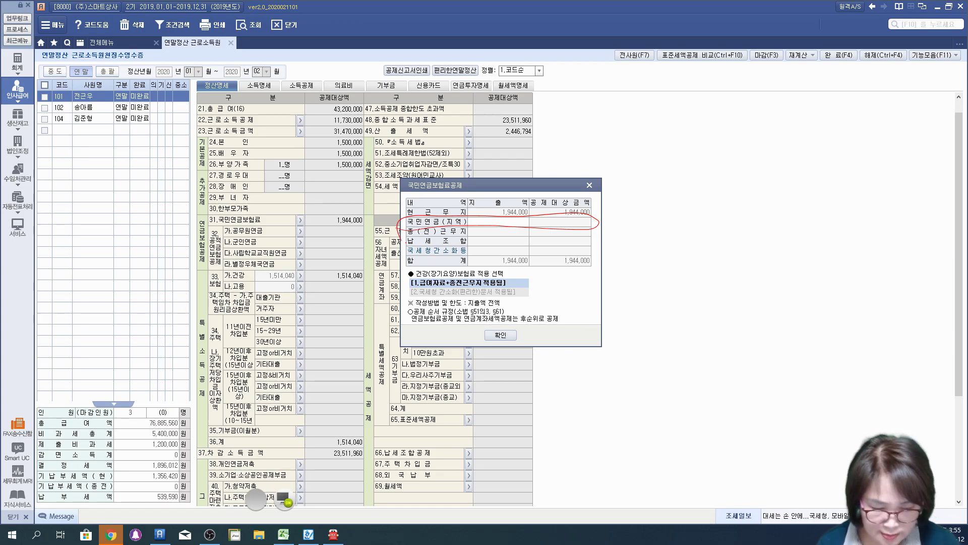
click(285, 497)
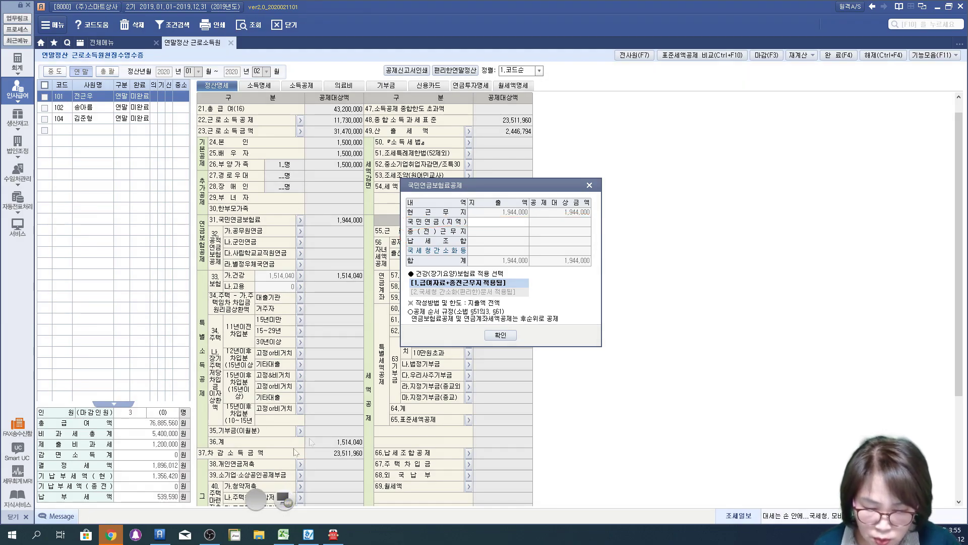
click(501, 336)
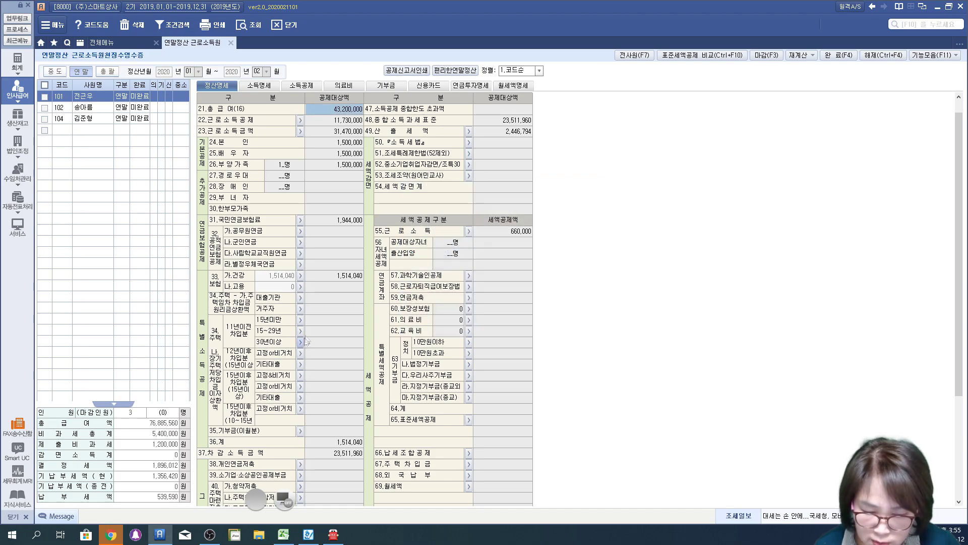
- Open the 보험료 details for 33.가.건강, review the health, long-term care and employment insurance amounts, and close them
click(301, 275)
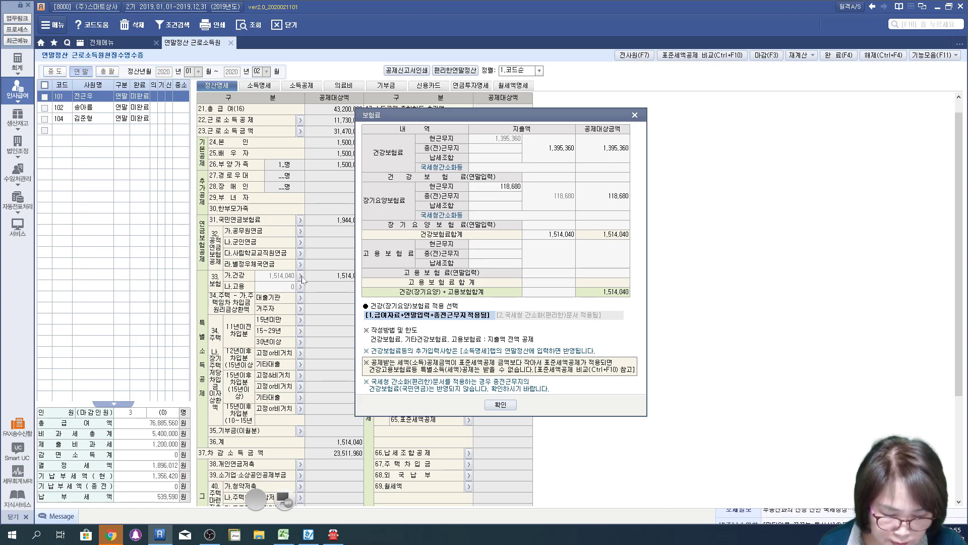
click(282, 501)
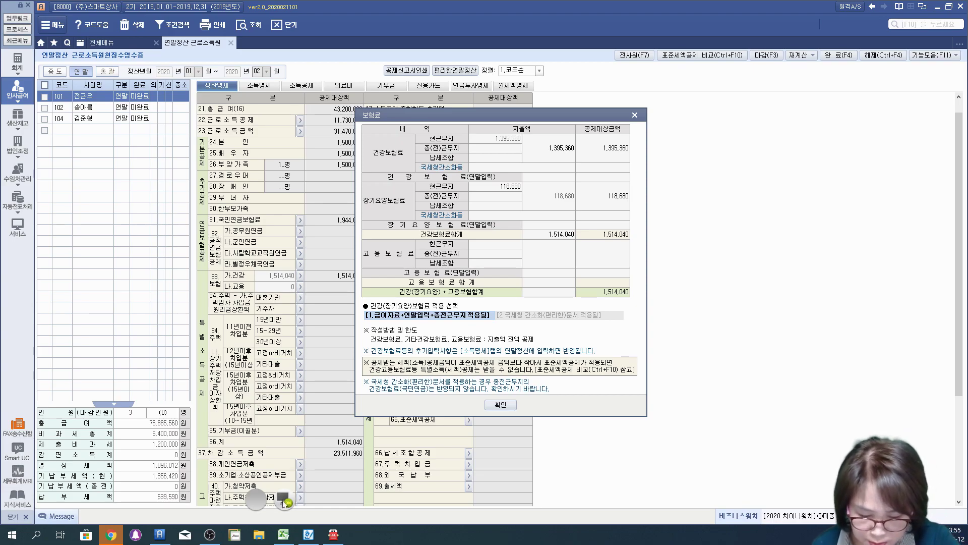
click(500, 405)
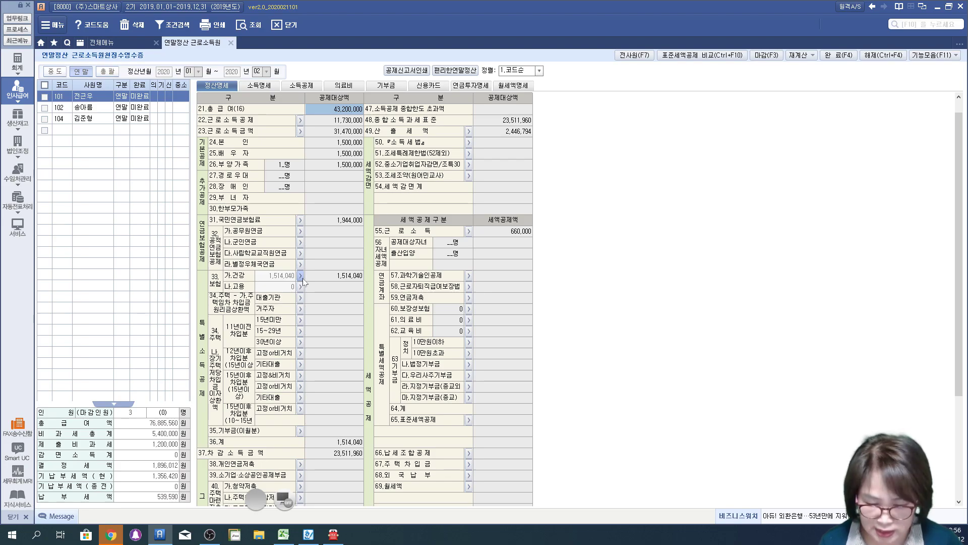
- Mark items 21 to 23 and the pension and insurance items 31 to 33, add a handwritten note, then clear the marks
click(284, 494)
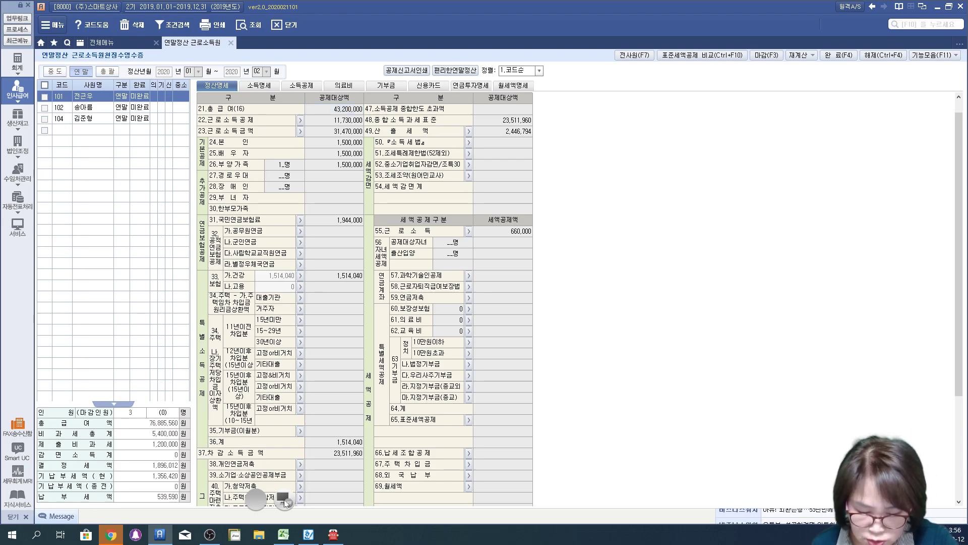
mouse_move(221, 100)
mouse_down()
mouse_move(356, 137)
mouse_move(263, 82)
mouse_move(228, 109)
mouse_up()
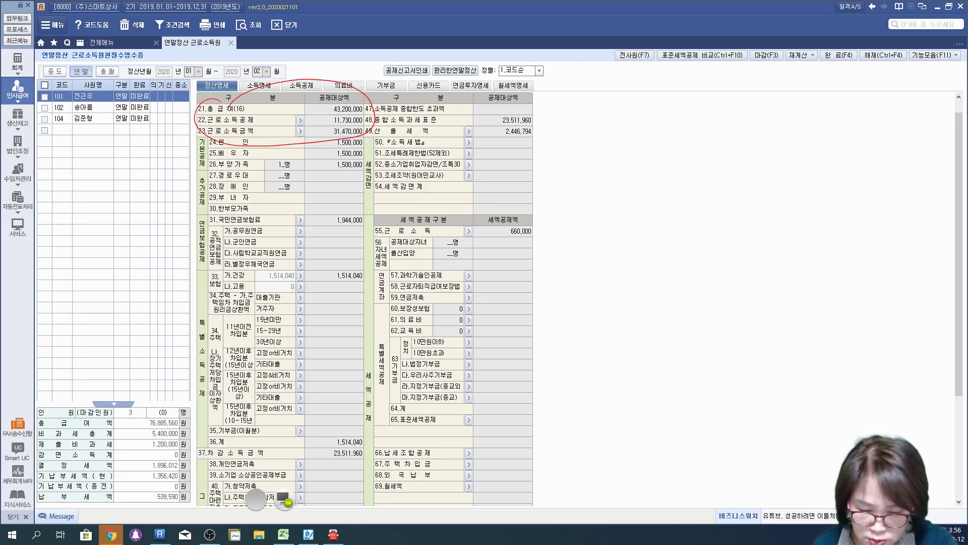
mouse_move(291, 211)
mouse_down()
mouse_move(182, 231)
mouse_move(195, 313)
mouse_move(289, 309)
mouse_up()
mouse_move(185, 261)
mouse_down()
mouse_move(195, 304)
mouse_move(372, 291)
mouse_up()
mouse_move(176, 300)
mouse_down()
mouse_move(376, 267)
mouse_move(257, 213)
mouse_up()
drag(206, 115, 165, 246)
drag(58, 270, 57, 295)
mouse_move(90, 263)
mouse_down()
mouse_move(129, 232)
mouse_move(142, 241)
mouse_up()
mouse_move(132, 207)
mouse_down()
mouse_move(145, 274)
mouse_move(152, 222)
mouse_move(179, 242)
mouse_up()
drag(72, 336, 187, 264)
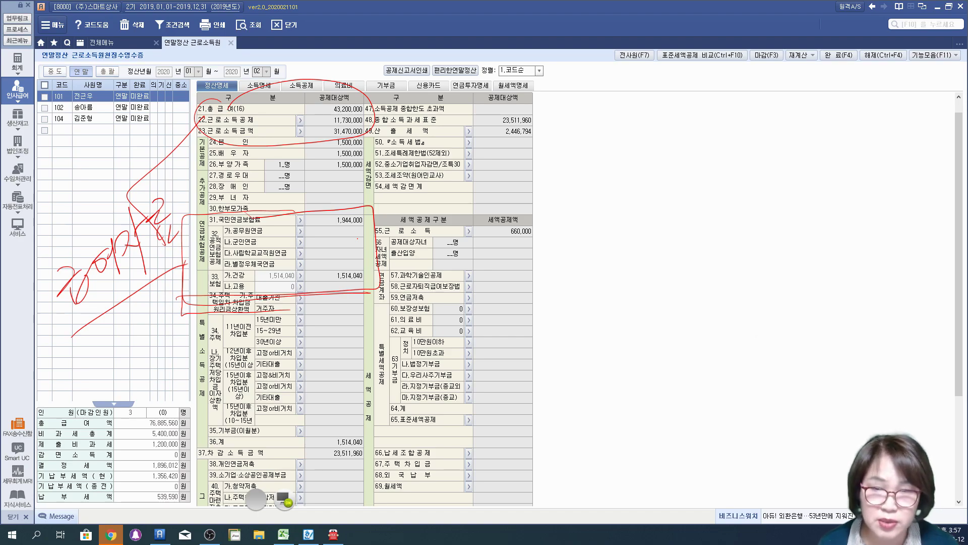
click(284, 497)
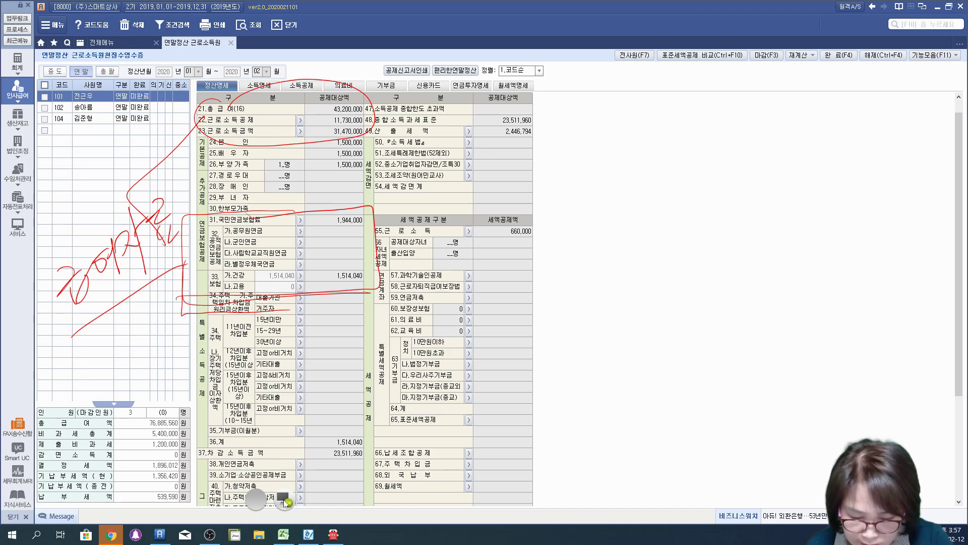
click(284, 496)
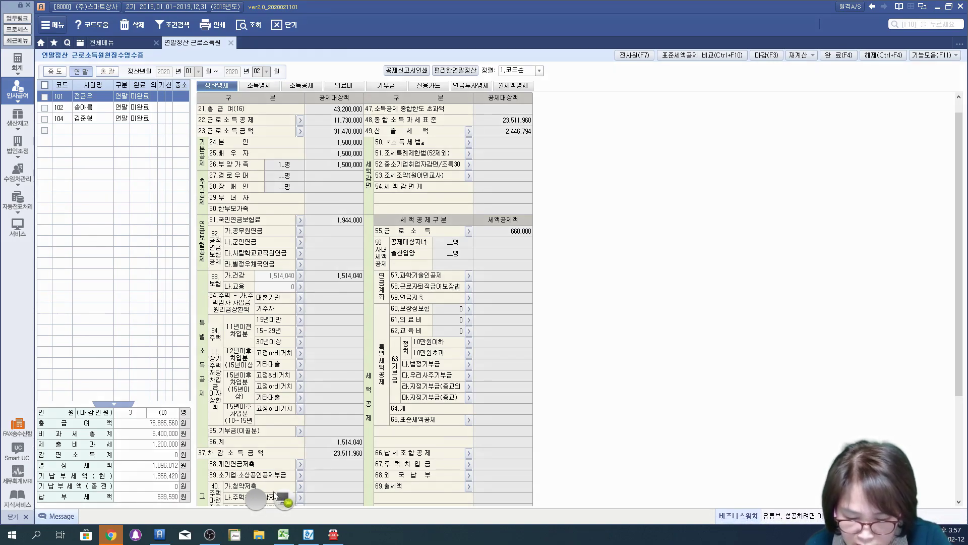
- Outline the whole 34.주택 housing loan block in the special income deductions, then clear the mark
mouse_move(299, 295)
mouse_down()
mouse_move(196, 297)
mouse_move(202, 427)
mouse_move(383, 430)
mouse_up()
mouse_move(224, 295)
mouse_down()
mouse_move(367, 294)
mouse_move(362, 432)
mouse_up()
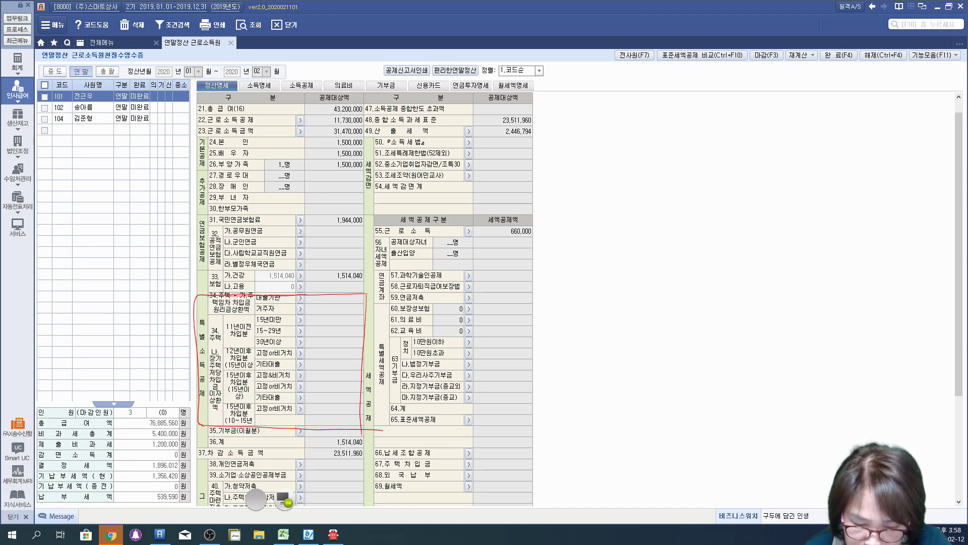
click(283, 499)
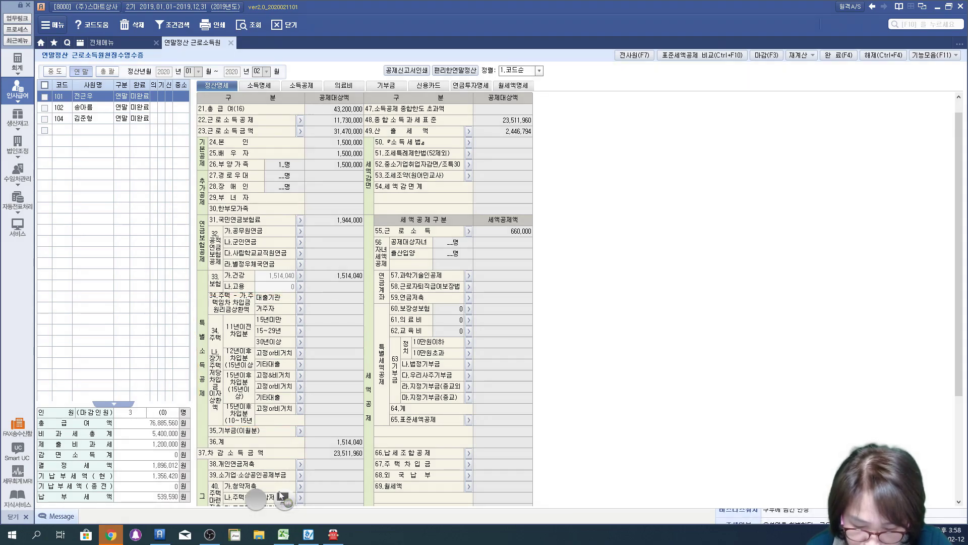
- Mark 34.가 주택임차차입금 원리금상환액 and 34.나 장기주택저당차입금 이자상환액 separately, with a dividing line between them
click(282, 498)
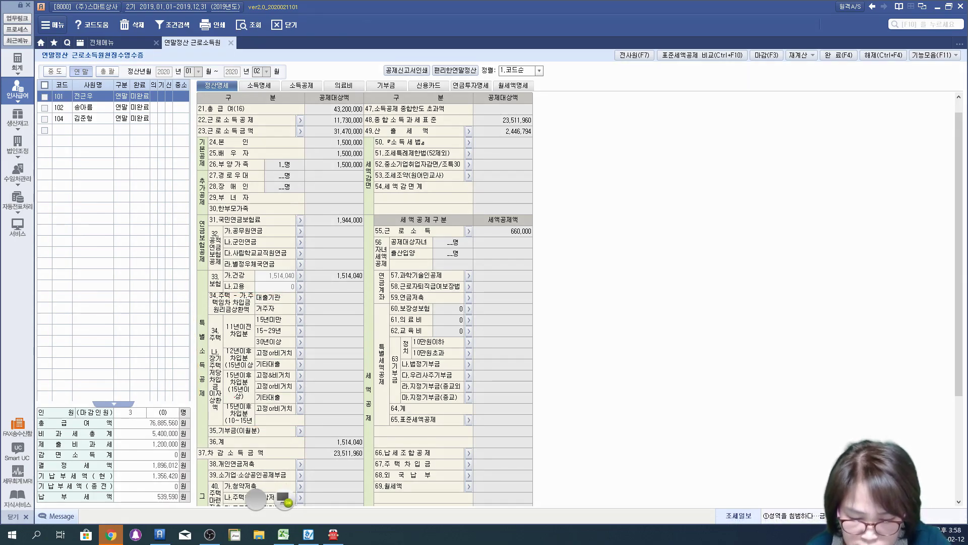
mouse_move(219, 302)
mouse_down()
mouse_move(196, 293)
mouse_move(247, 294)
mouse_move(202, 304)
mouse_up()
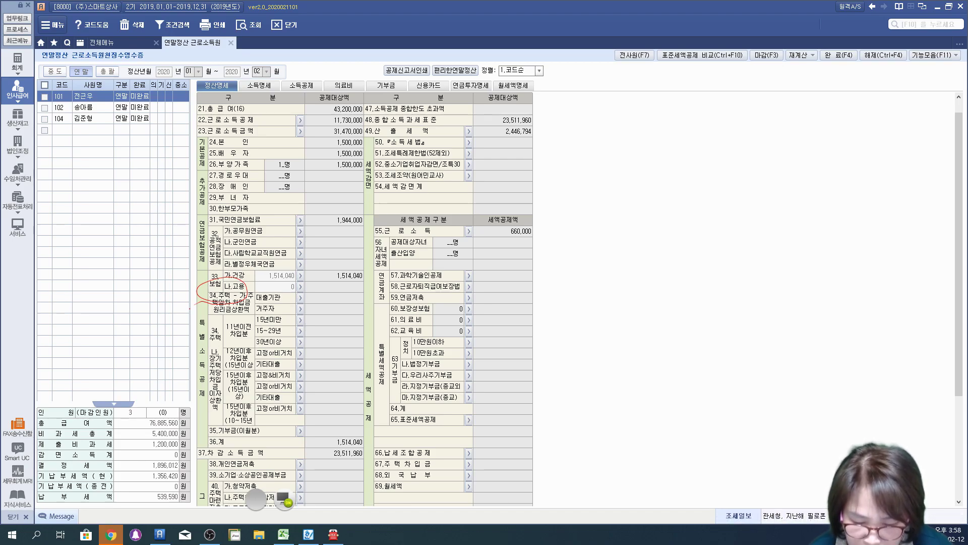
drag(217, 318, 369, 325)
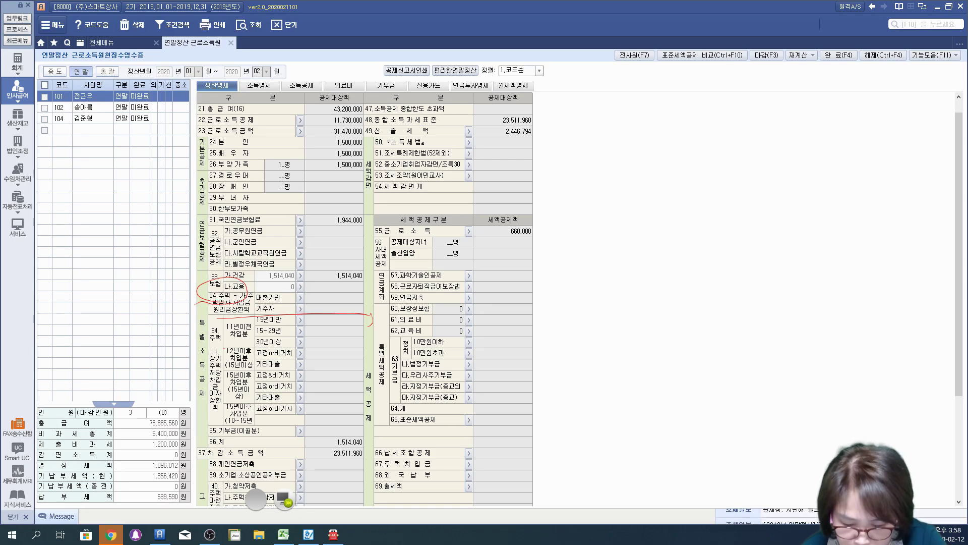
drag(223, 316, 215, 357)
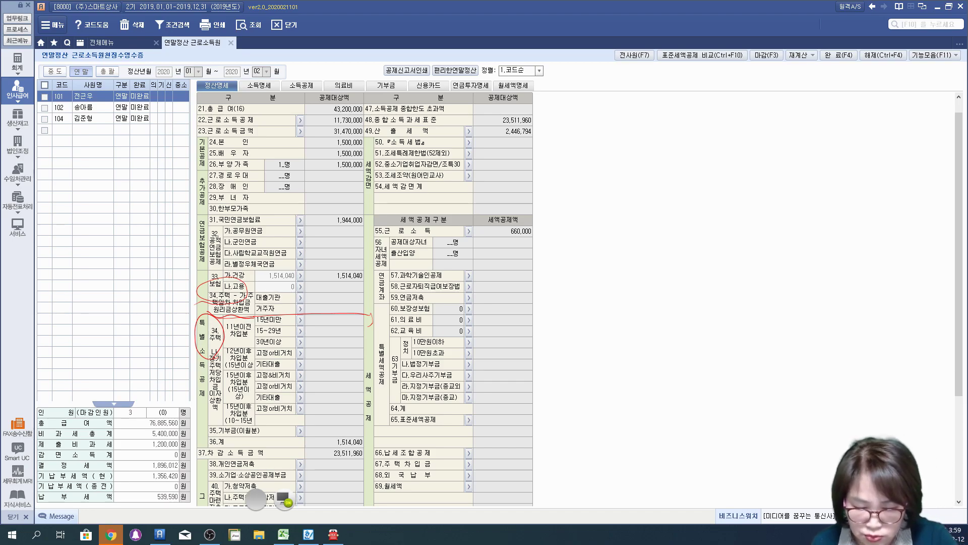
mouse_move(302, 287)
mouse_down()
mouse_move(291, 302)
mouse_move(378, 314)
mouse_move(368, 310)
mouse_up()
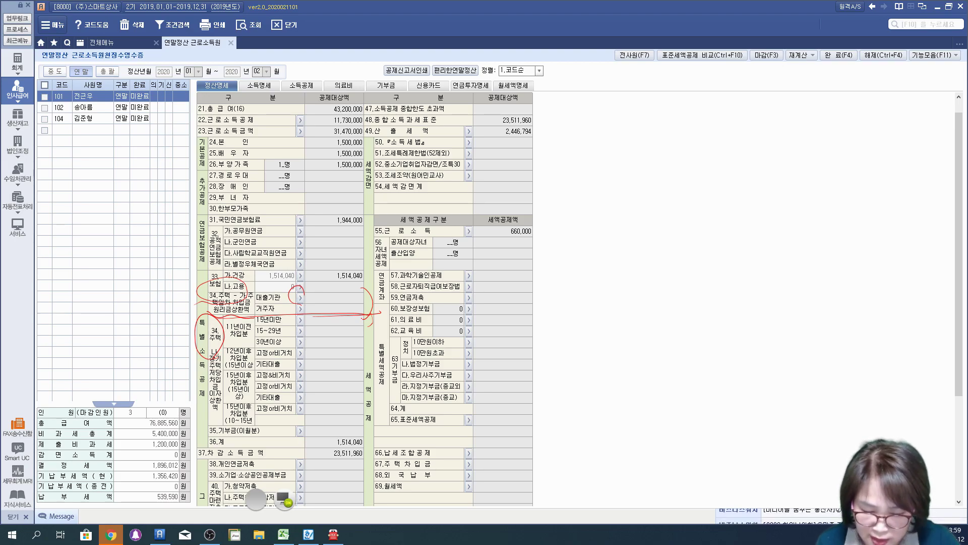
drag(217, 383, 204, 389)
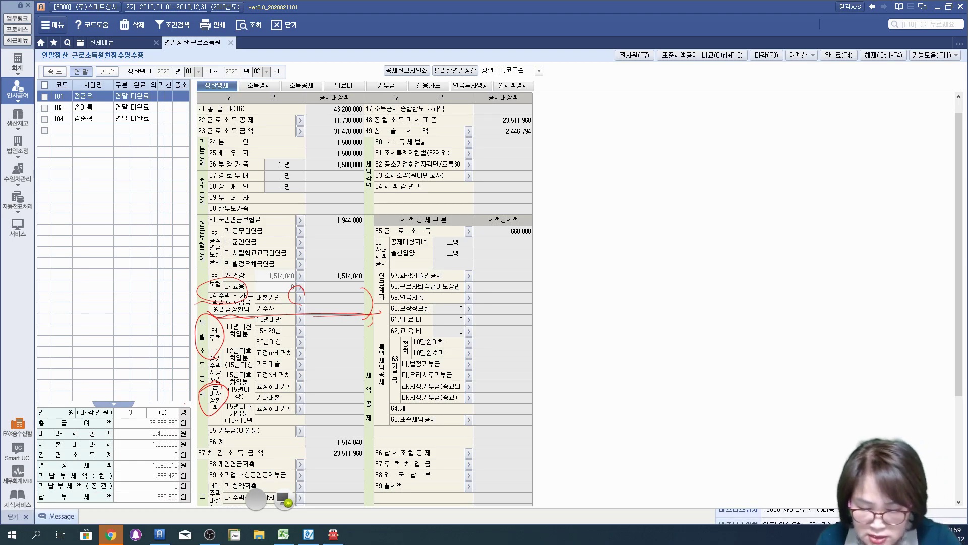
- Mark the borrowing-year groups under 34.나, underline the 11년이전 차입분 repayment terms, and enclose the rows down to 15년이후 차입분
mouse_move(247, 372)
mouse_down()
mouse_move(216, 341)
mouse_move(257, 336)
mouse_up()
mouse_move(248, 410)
mouse_down()
mouse_move(210, 355)
mouse_move(257, 421)
mouse_up()
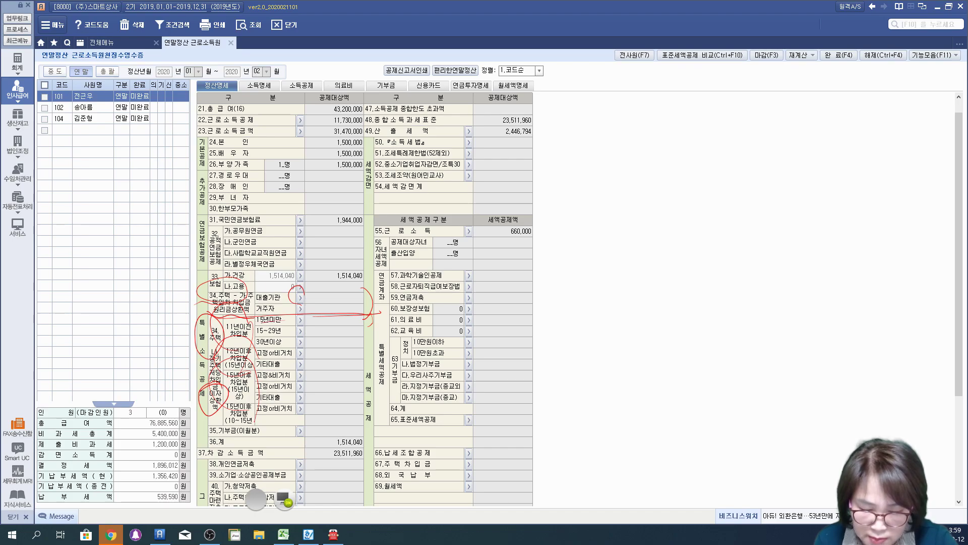
drag(274, 319, 305, 320)
drag(250, 335, 296, 333)
drag(243, 342, 265, 341)
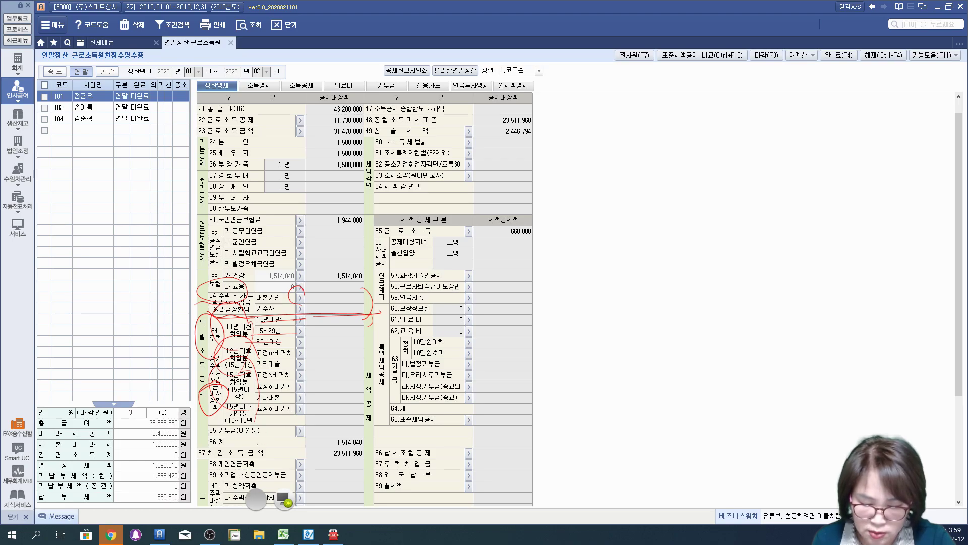
mouse_move(247, 402)
mouse_down()
mouse_move(223, 403)
mouse_move(222, 423)
mouse_move(368, 414)
mouse_up()
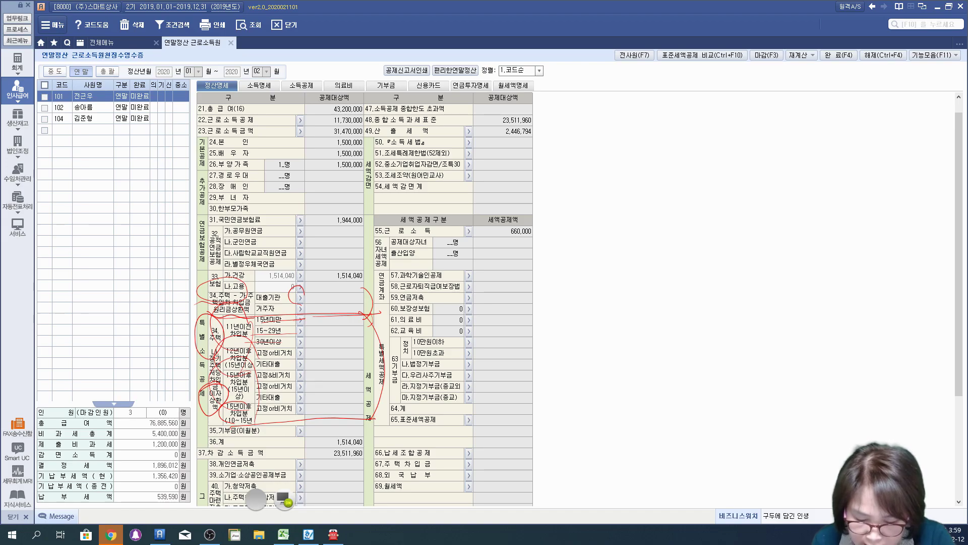
- Circle the 40.주택마련저축 savings item and bracket its entry, then clear all marks from the form
mouse_move(218, 473)
mouse_down()
mouse_move(202, 503)
mouse_move(222, 509)
mouse_up()
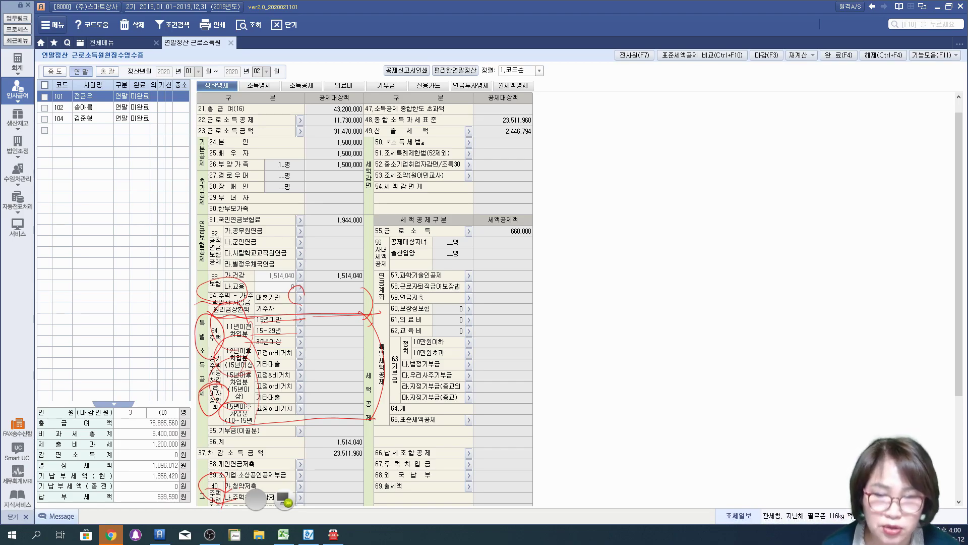
drag(298, 478, 309, 496)
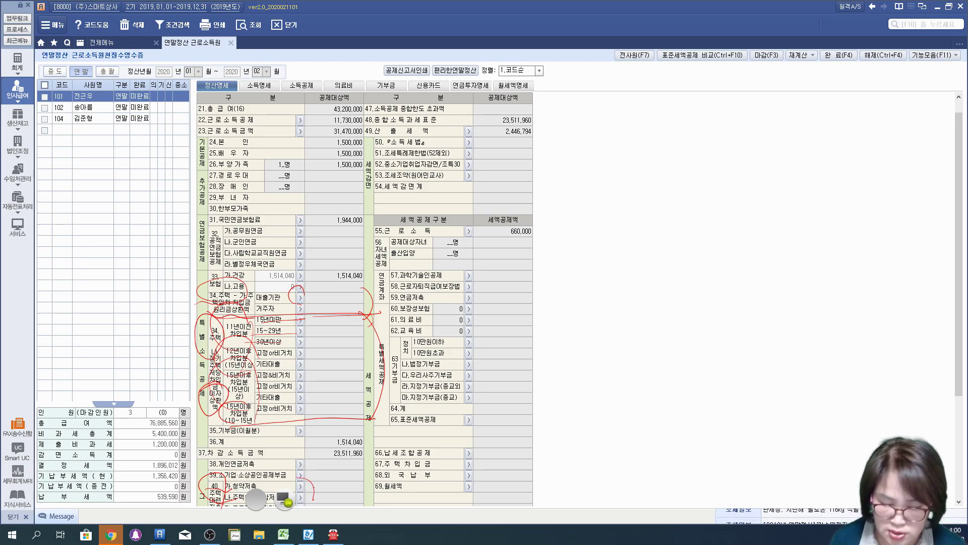
click(283, 496)
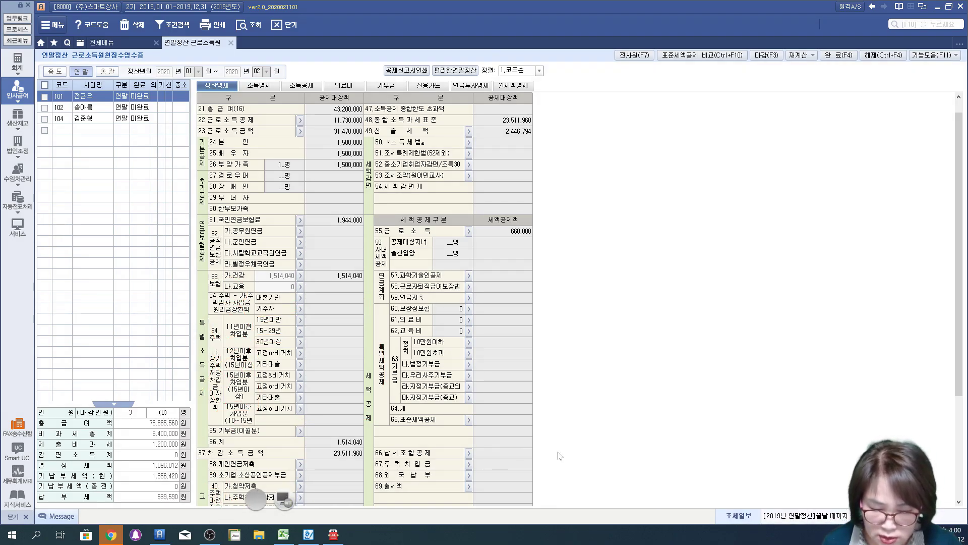
- Mark 34.가 and 34.나 with its 이자상환액 label, then draw a line across the 36.계 row
scroll(559, 453, down, 2)
scroll(554, 452, down, 2)
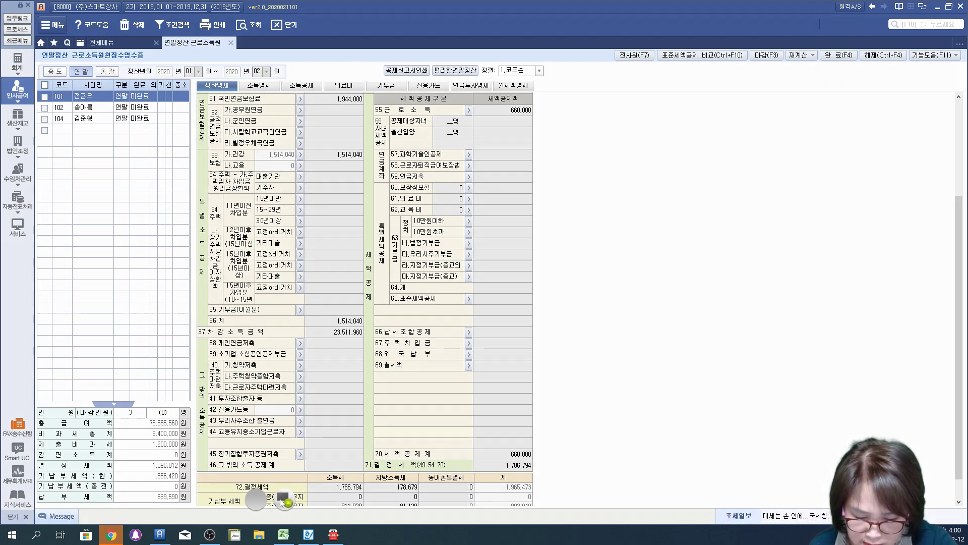
mouse_move(241, 177)
mouse_down()
mouse_move(223, 177)
mouse_move(239, 145)
mouse_move(229, 214)
mouse_move(257, 190)
mouse_up()
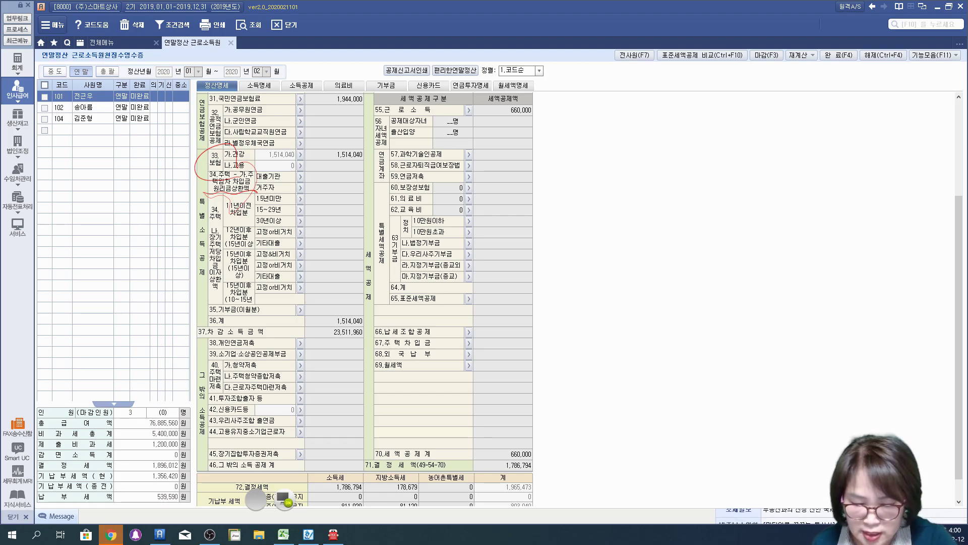
mouse_move(239, 195)
mouse_down()
mouse_move(202, 222)
mouse_move(254, 298)
mouse_move(243, 198)
mouse_move(222, 268)
mouse_up()
mouse_move(208, 222)
mouse_down()
mouse_move(210, 239)
mouse_move(203, 221)
mouse_up()
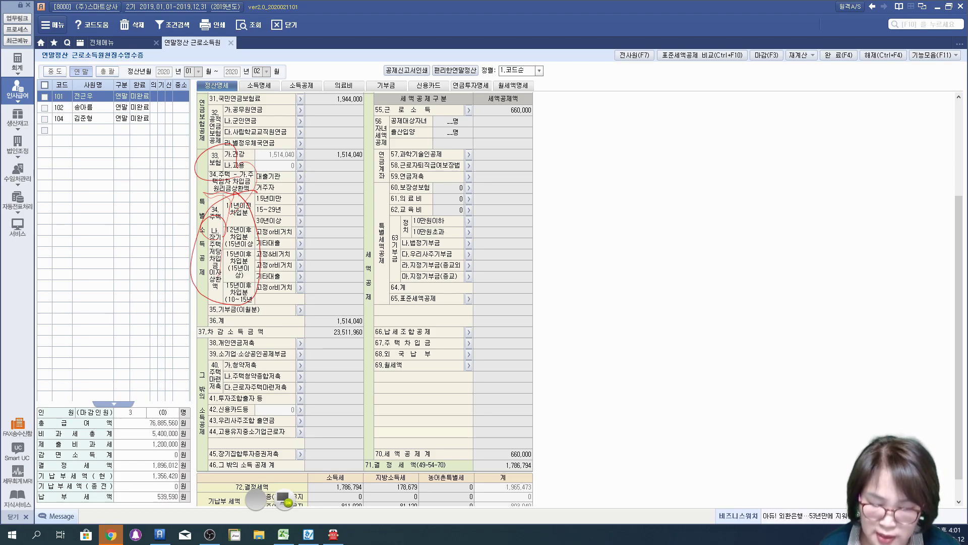
drag(211, 267, 225, 284)
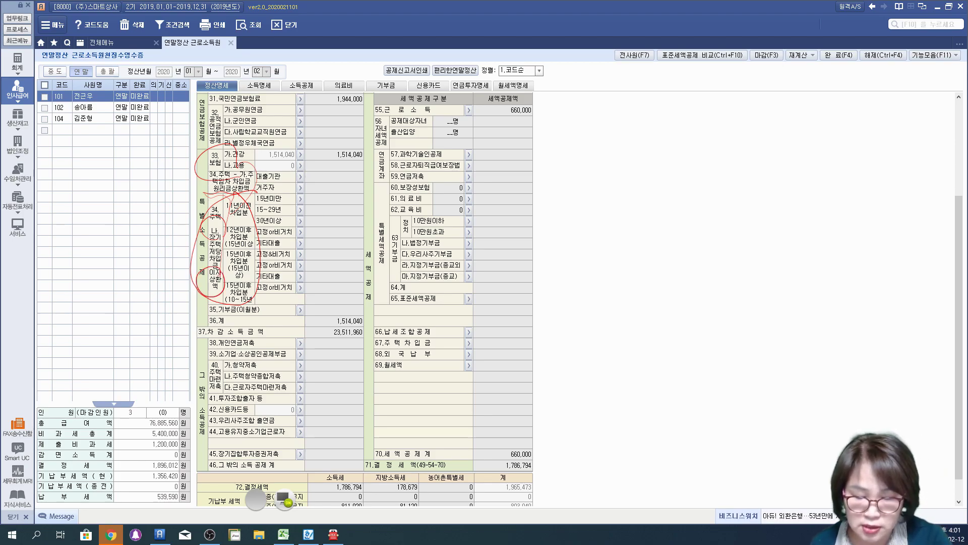
drag(169, 319, 380, 322)
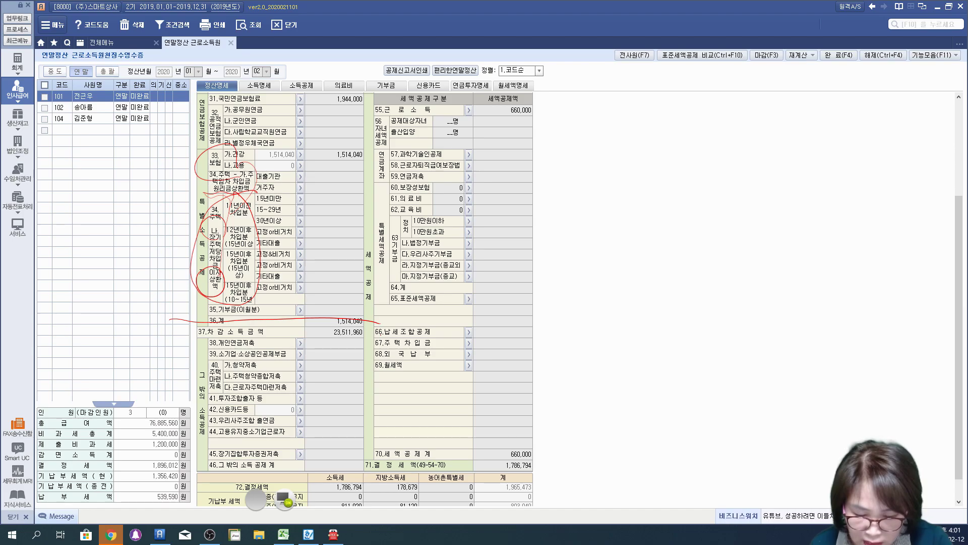
- Circle the 40.주택마련저축 items and the 67.주택차입금 tax credit, and add a handwritten stroke beside the credit
mouse_move(238, 396)
mouse_down()
mouse_move(204, 393)
mouse_move(301, 360)
mouse_move(219, 396)
mouse_up()
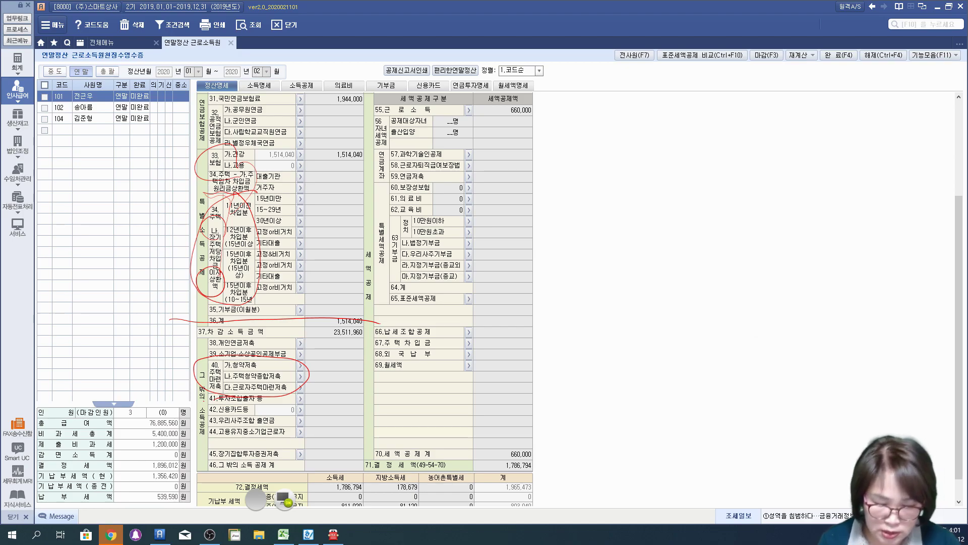
drag(361, 348, 555, 346)
mouse_move(393, 349)
mouse_down()
mouse_move(544, 335)
mouse_move(530, 355)
mouse_up()
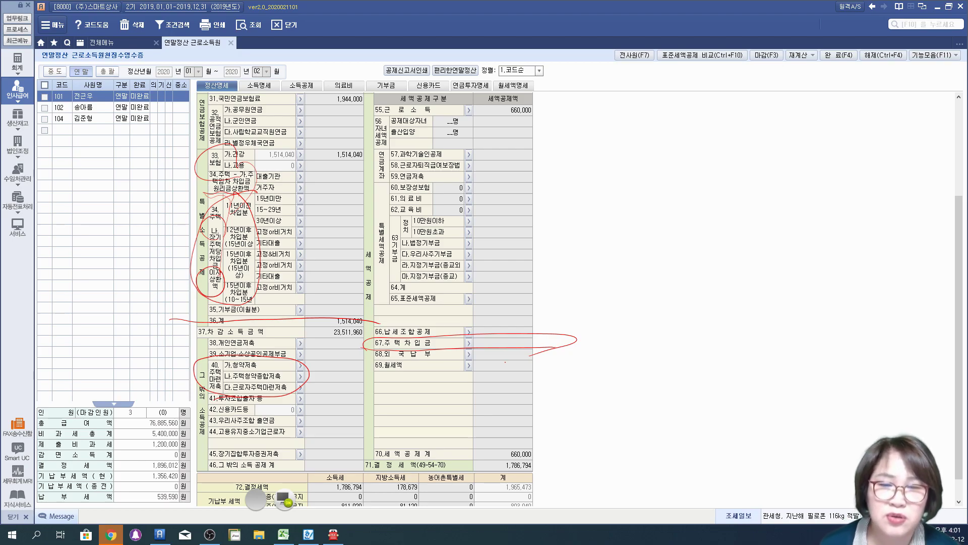
drag(371, 349, 569, 349)
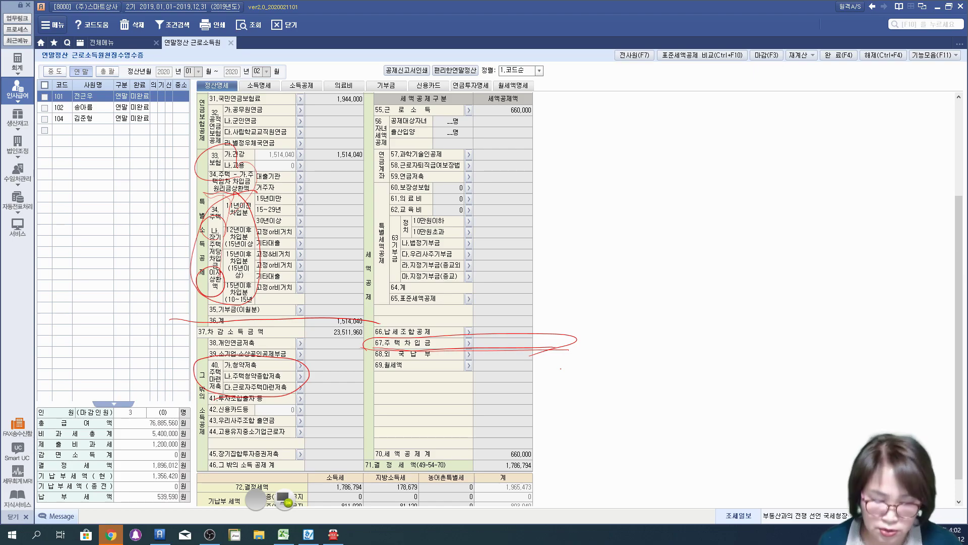
drag(556, 344, 632, 359)
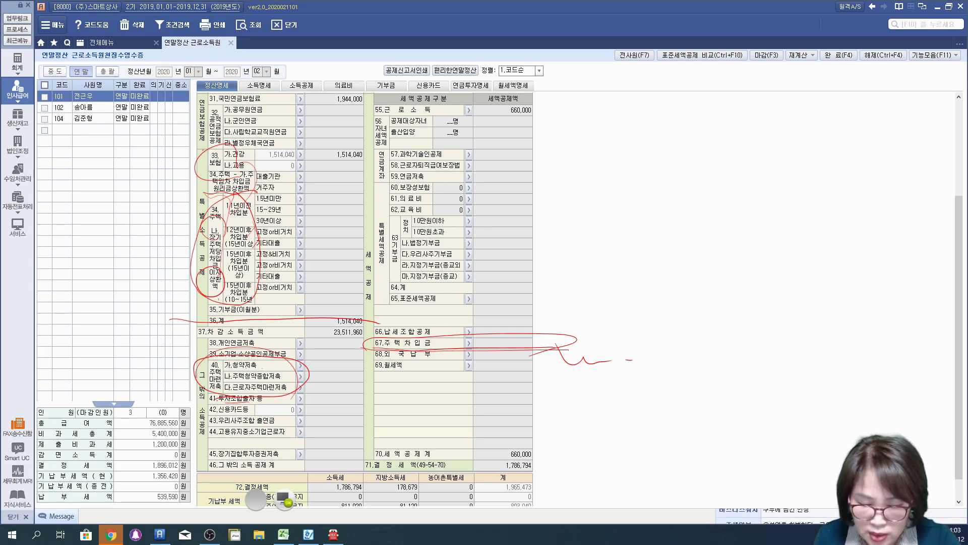
- Link 40.주택마련저축 to the 34.나 interest items, underline 34.가, then clear all marks
mouse_move(189, 361)
mouse_down()
mouse_move(152, 273)
mouse_move(175, 260)
mouse_move(204, 295)
mouse_move(211, 231)
mouse_move(200, 233)
mouse_up()
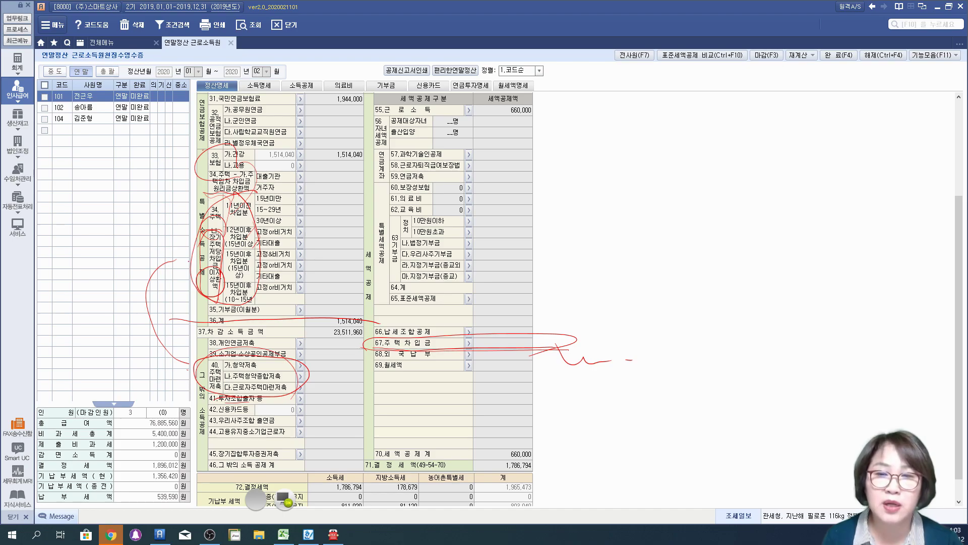
drag(190, 192, 334, 198)
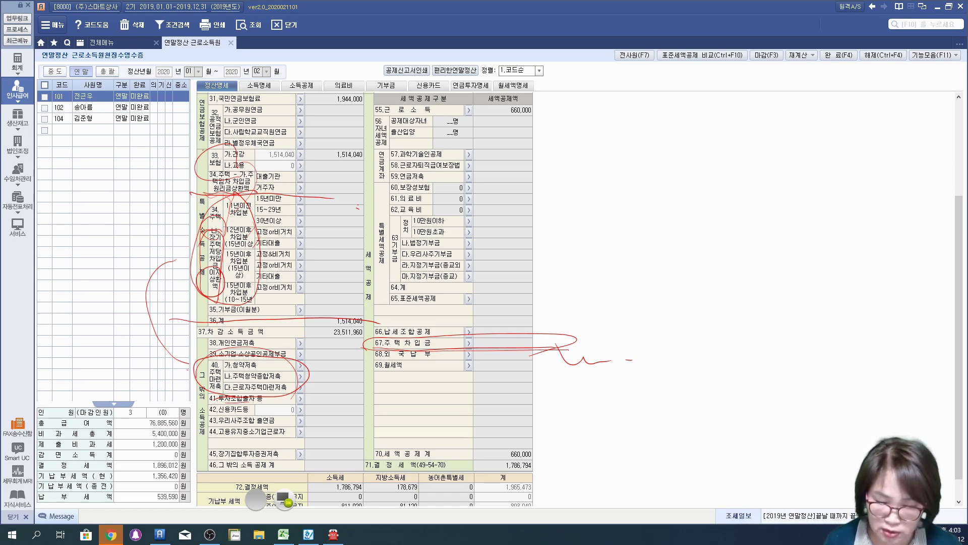
click(283, 497)
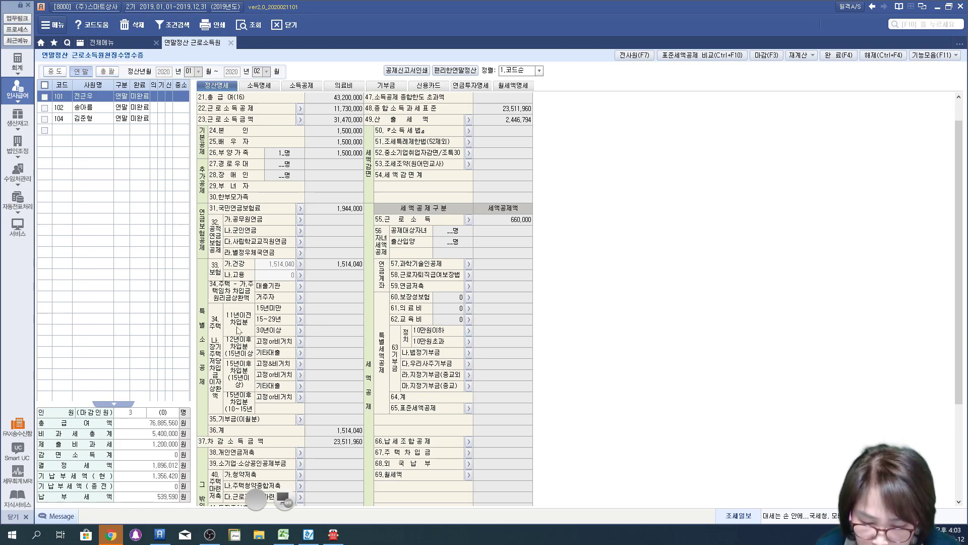
- Open the 주택자금 details from 34.가 대출기관 and mark the 공제대상금액 산정내역 notes on the 40% deductions and the 총급여 7천만원 condition
click(301, 286)
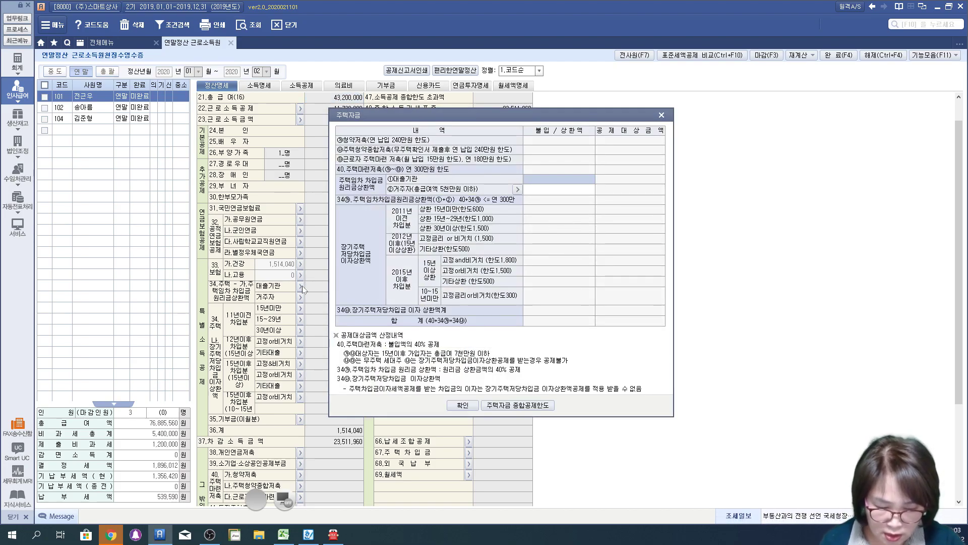
click(283, 501)
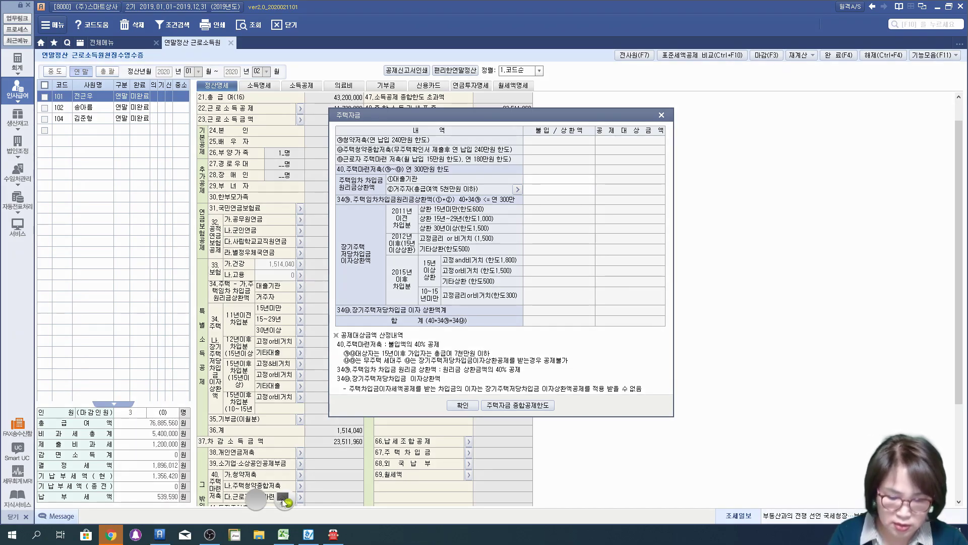
mouse_move(353, 337)
mouse_down()
mouse_move(416, 337)
mouse_move(315, 323)
mouse_move(314, 337)
mouse_up()
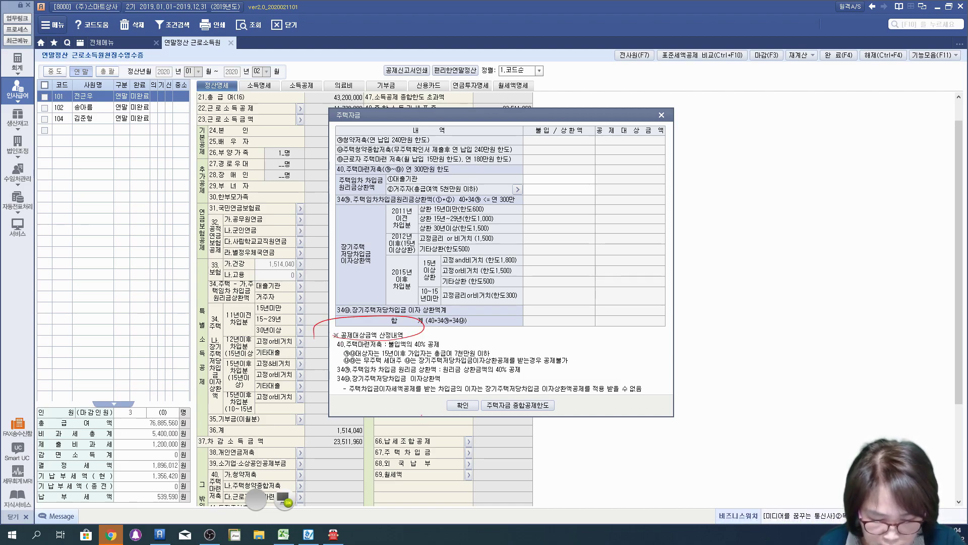
drag(407, 347, 478, 343)
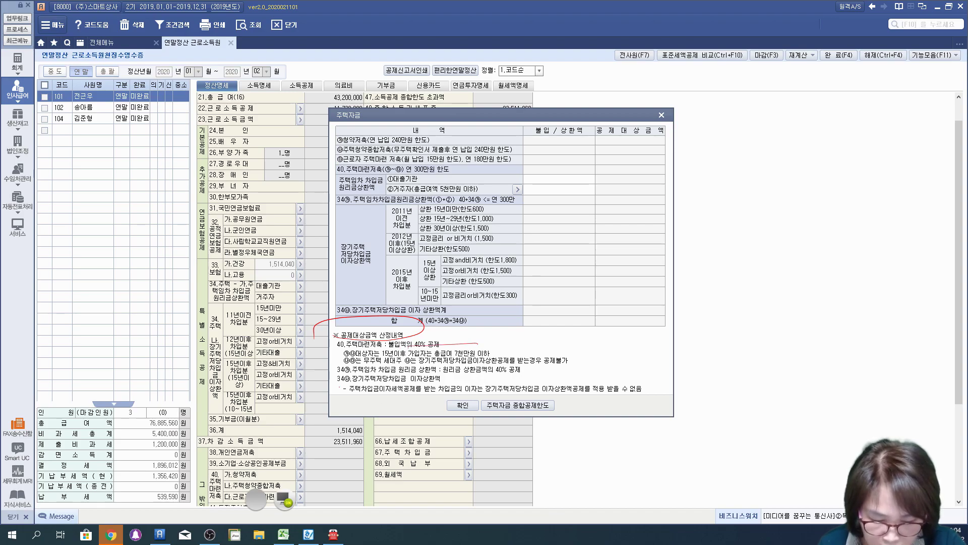
drag(333, 373, 527, 373)
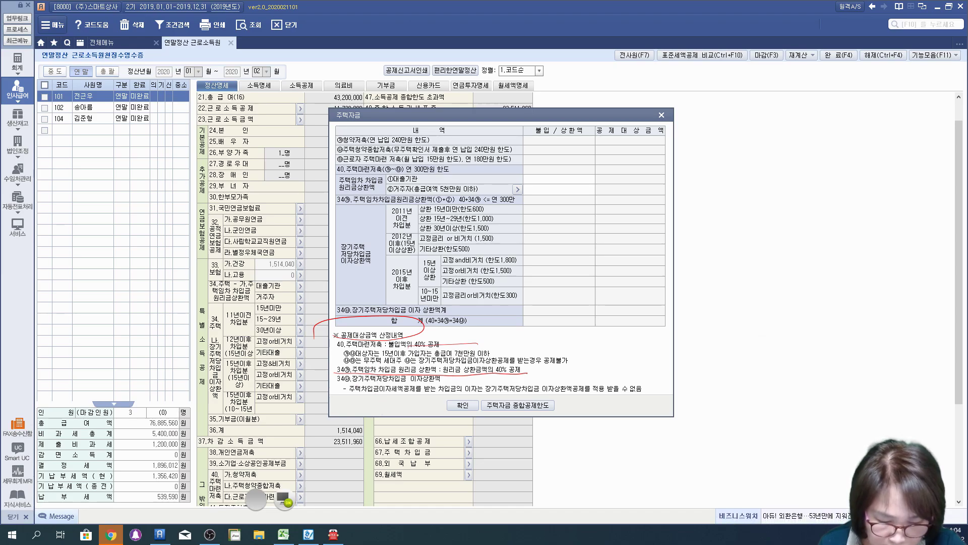
drag(378, 357, 513, 356)
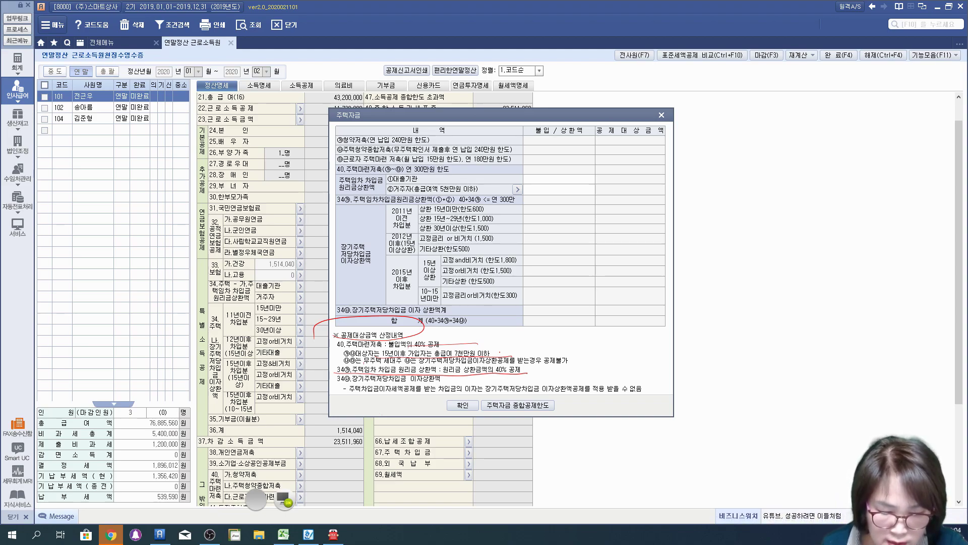
- Mark the 청약저축, 주택청약종합저축 and 근로자 주택마련저축 limits, and add a check mark beside the calculation notes
drag(375, 146, 484, 132)
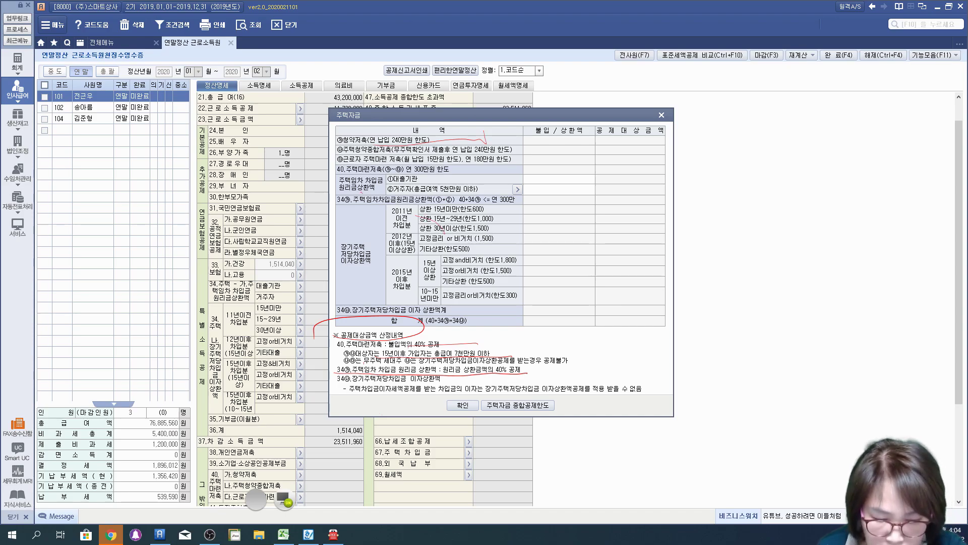
drag(341, 157, 505, 156)
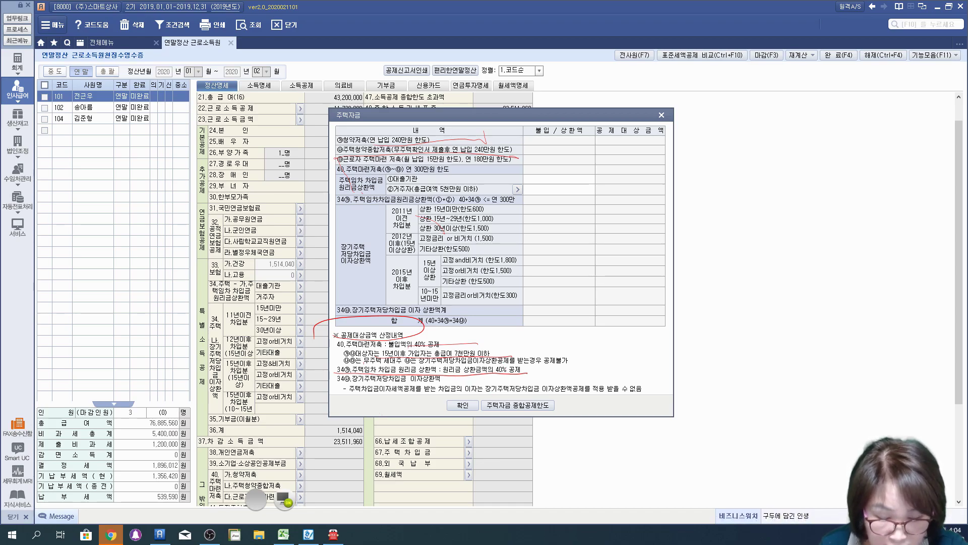
drag(509, 340, 531, 334)
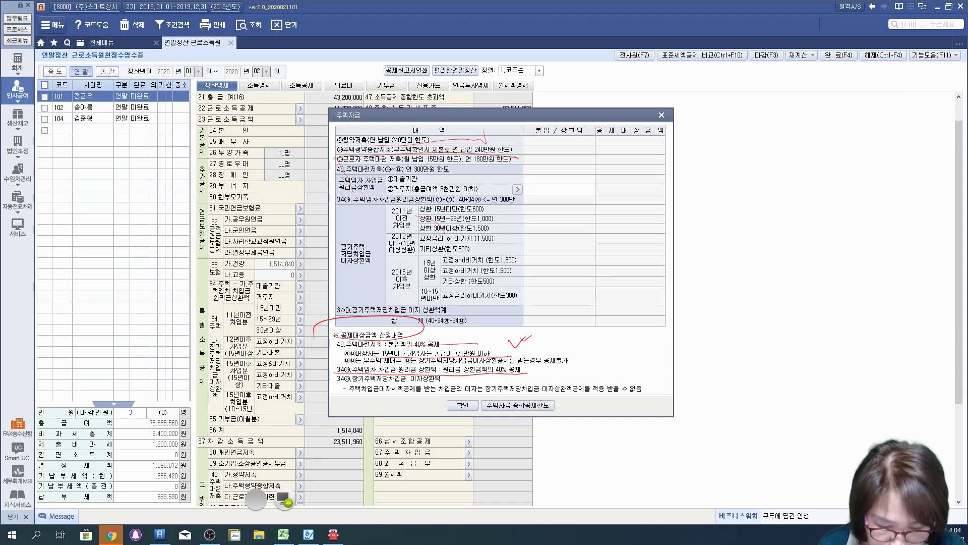
- Bracket the 주택마련저축 rows, mark the 무주택 세대주 공제불가 note with a cross, and underline the 주택차입금이자세액공제 exclusion note
drag(337, 147, 330, 177)
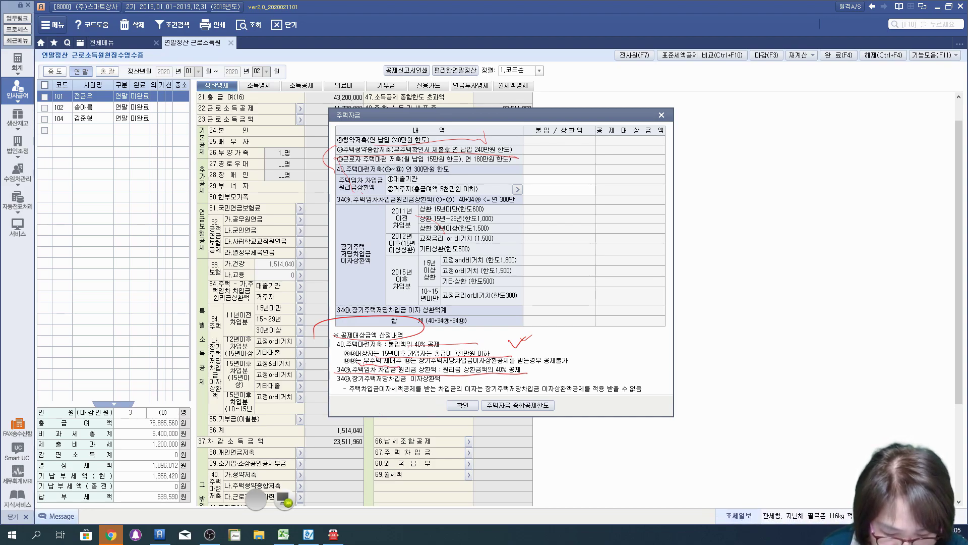
drag(436, 366, 607, 366)
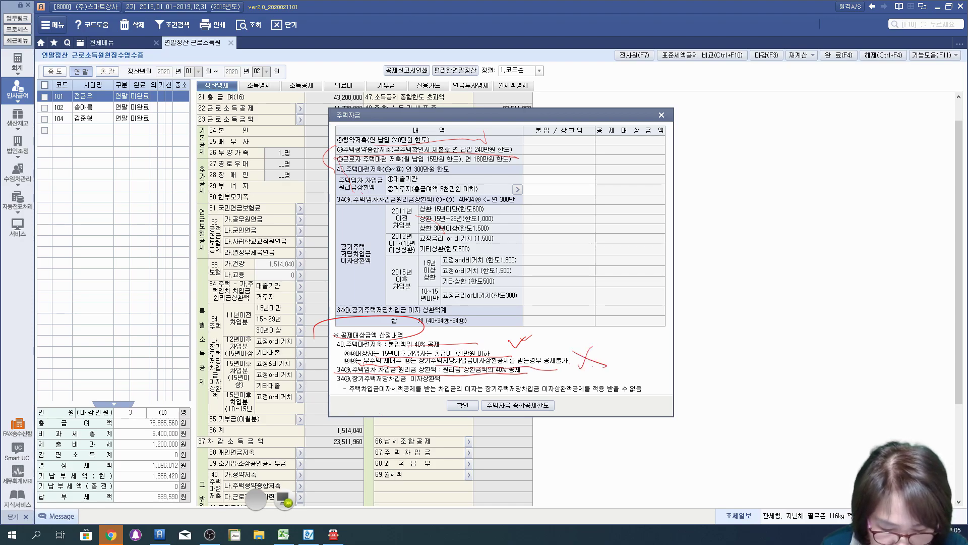
drag(346, 359, 360, 368)
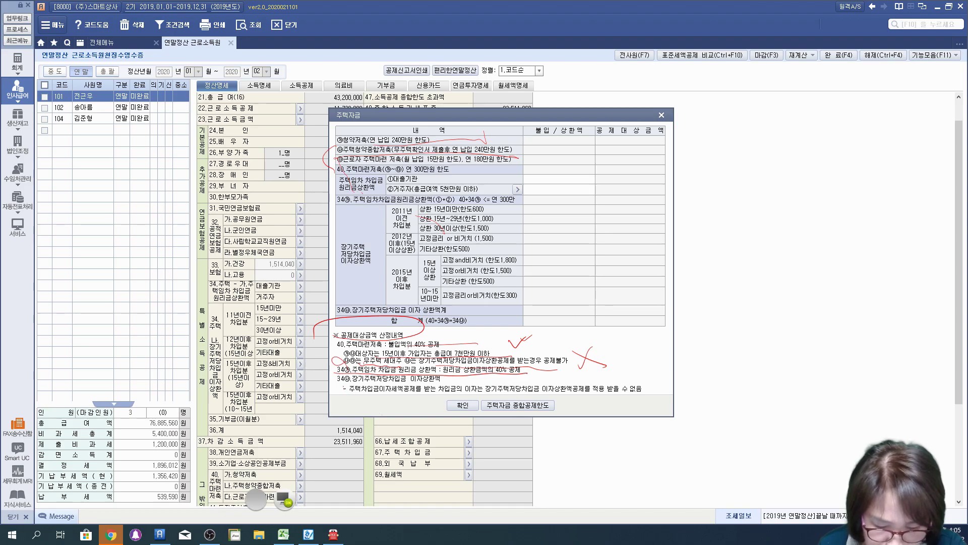
drag(366, 384, 439, 385)
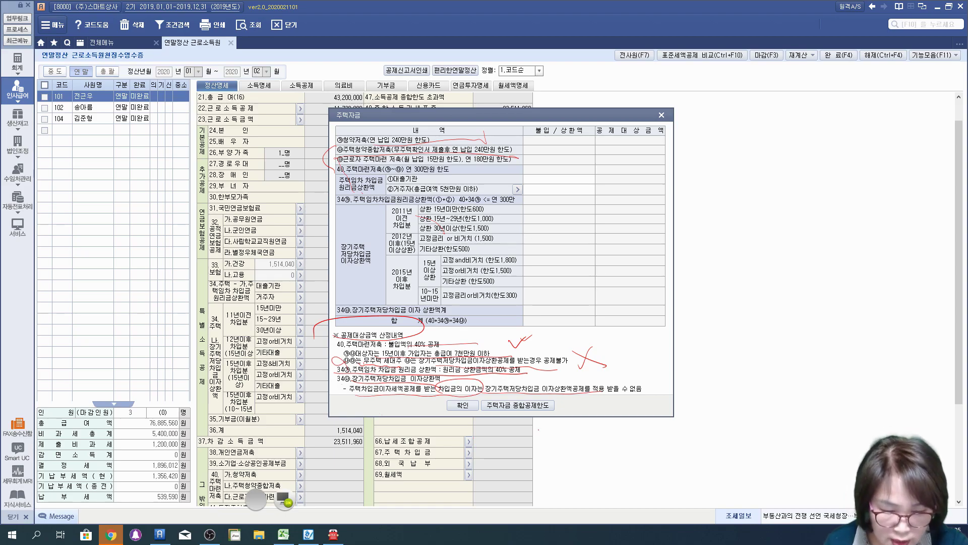
- Link the 40.주택마련저축 rows to the calculation notes, circle 주택자금 종합공제한도, and clear all marks
drag(537, 151, 515, 332)
mouse_move(520, 132)
mouse_down()
mouse_move(533, 134)
mouse_move(546, 181)
mouse_up()
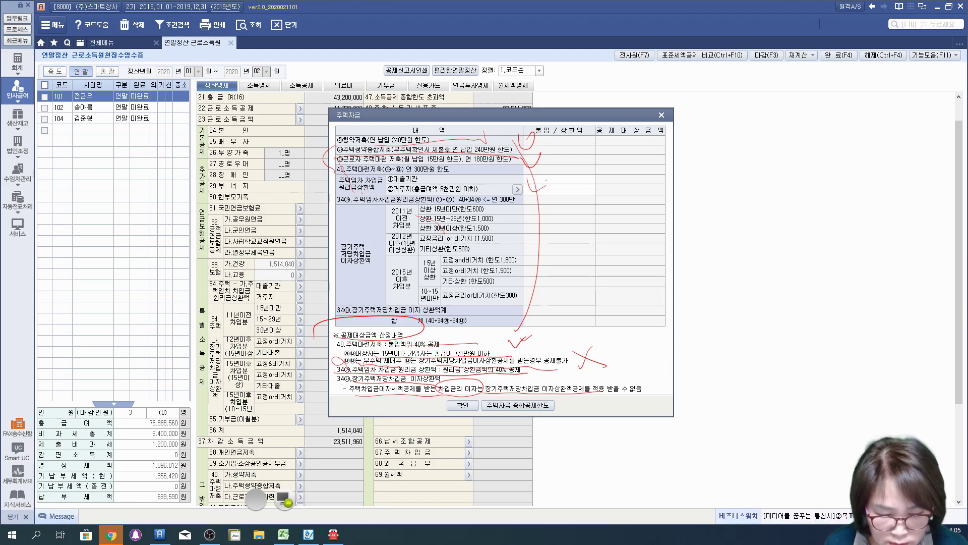
mouse_move(560, 429)
mouse_down()
mouse_move(492, 398)
mouse_move(555, 448)
mouse_up()
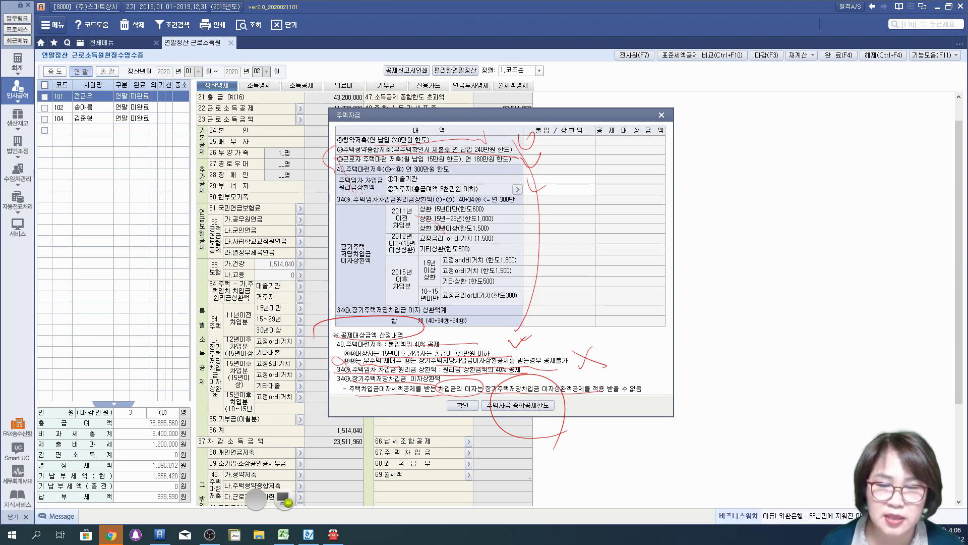
mouse_move(550, 441)
mouse_down()
mouse_move(517, 442)
mouse_move(479, 398)
mouse_move(549, 440)
mouse_up()
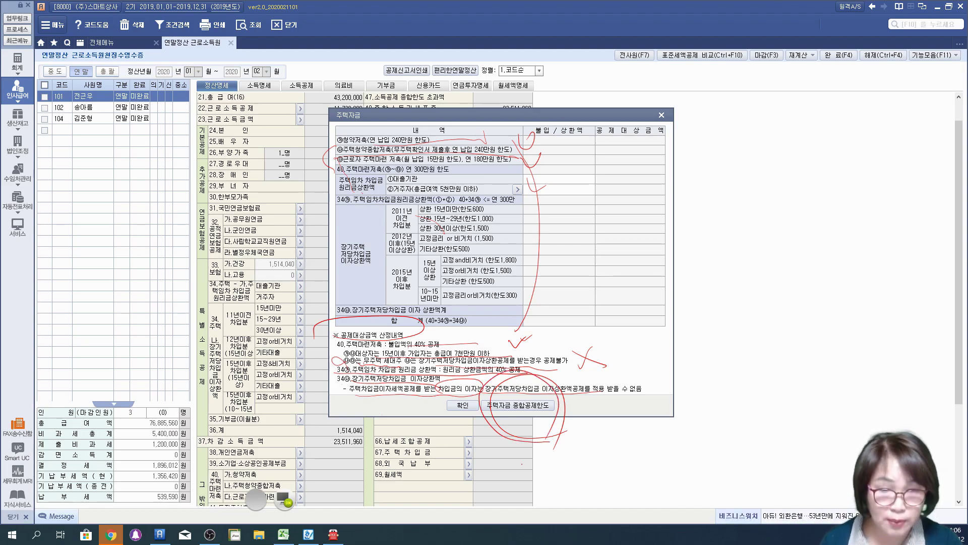
click(285, 497)
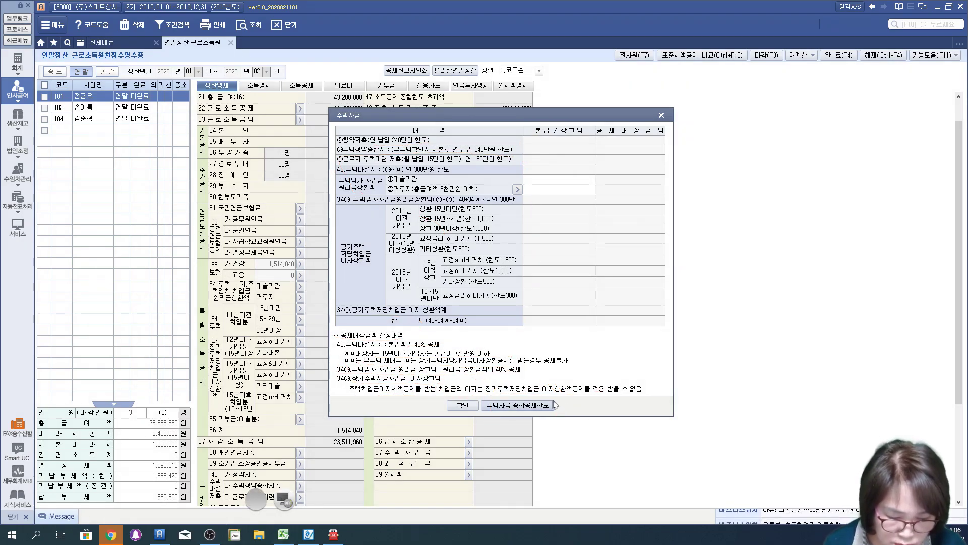
- Review the 주택자금 종합공제한도 list of combined limits, and close it together with the 주택자금 details
click(545, 408)
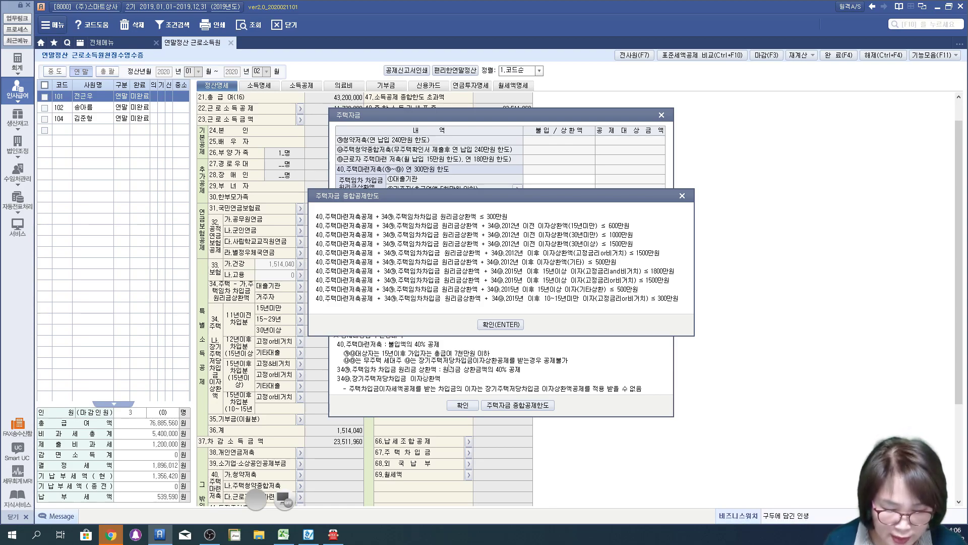
click(512, 328)
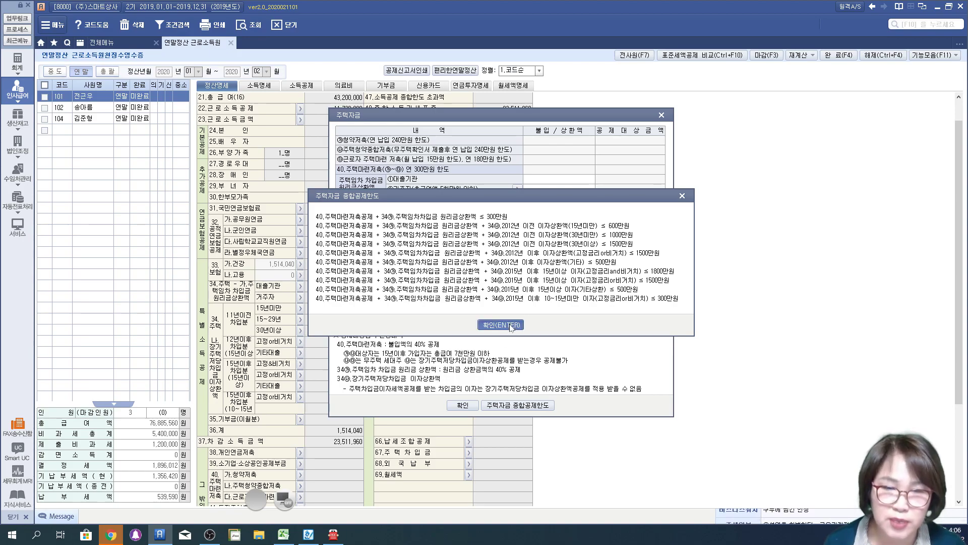
click(463, 405)
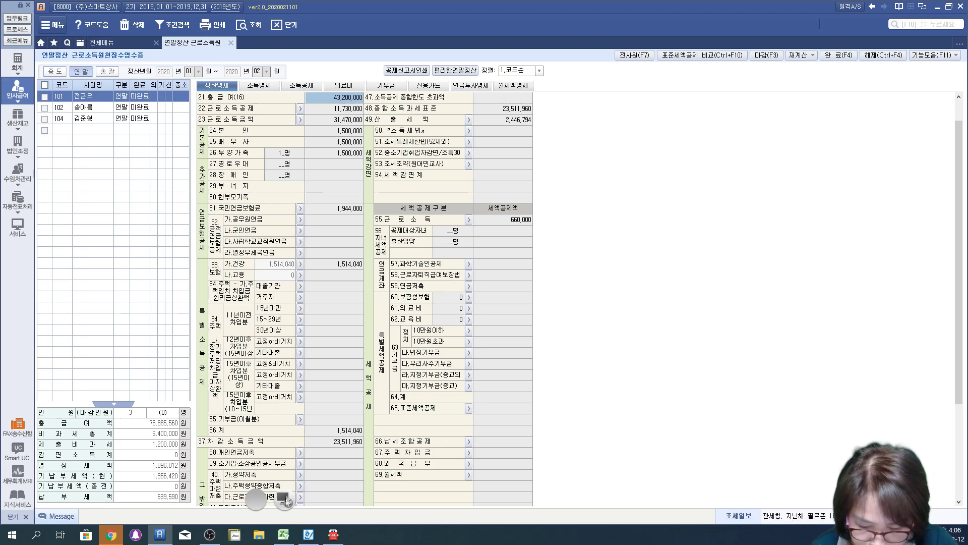
- View the 기부금 공제액 계산 details from 35.기부금(이월분) and close them
click(300, 420)
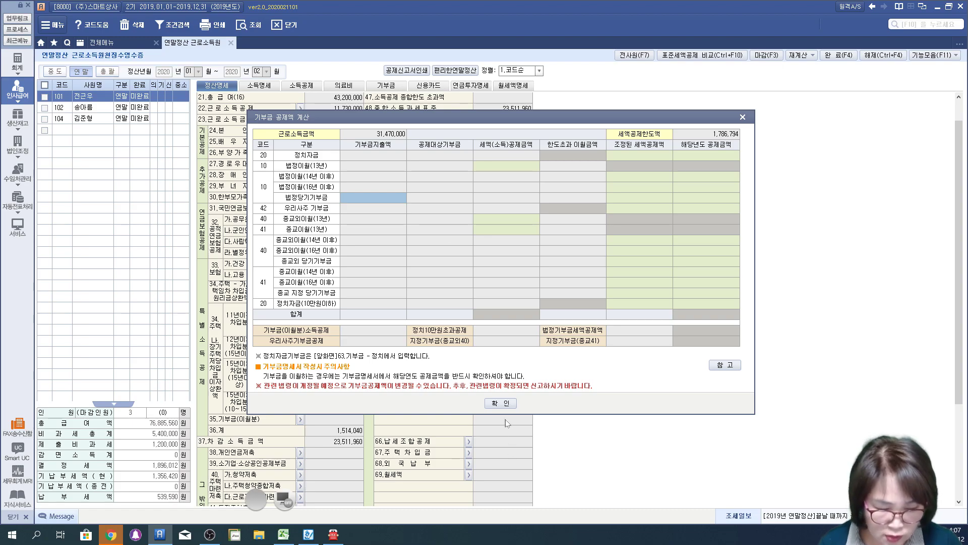
click(506, 403)
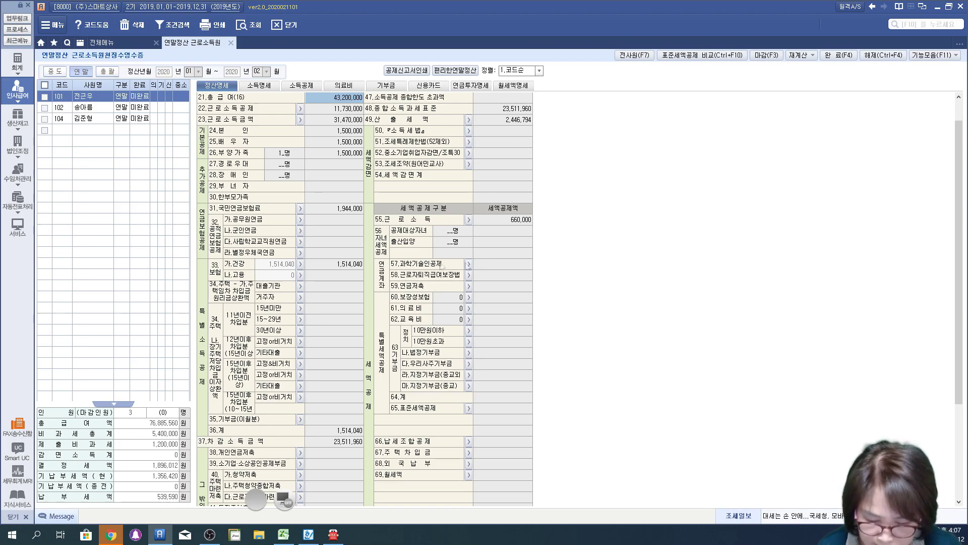
- Open the 38.개인연금저축 details and mark the 구분 and 불입금액 columns
scroll(364, 309, down, 2)
scroll(364, 309, down, 2)
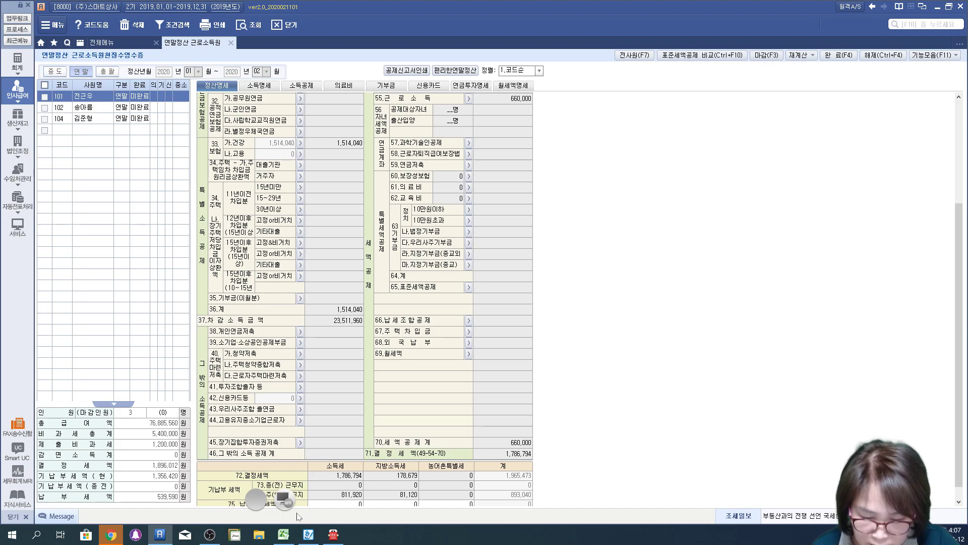
click(301, 333)
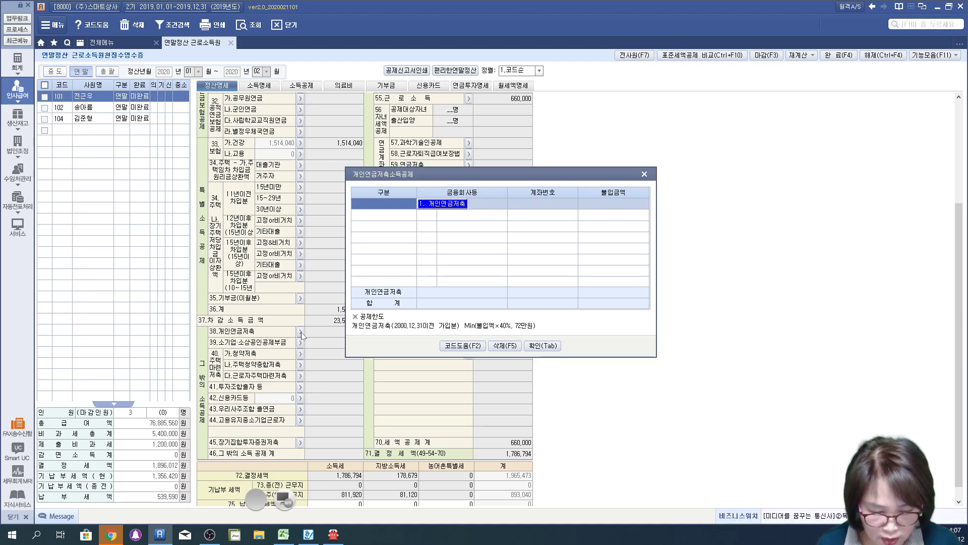
key(Escape)
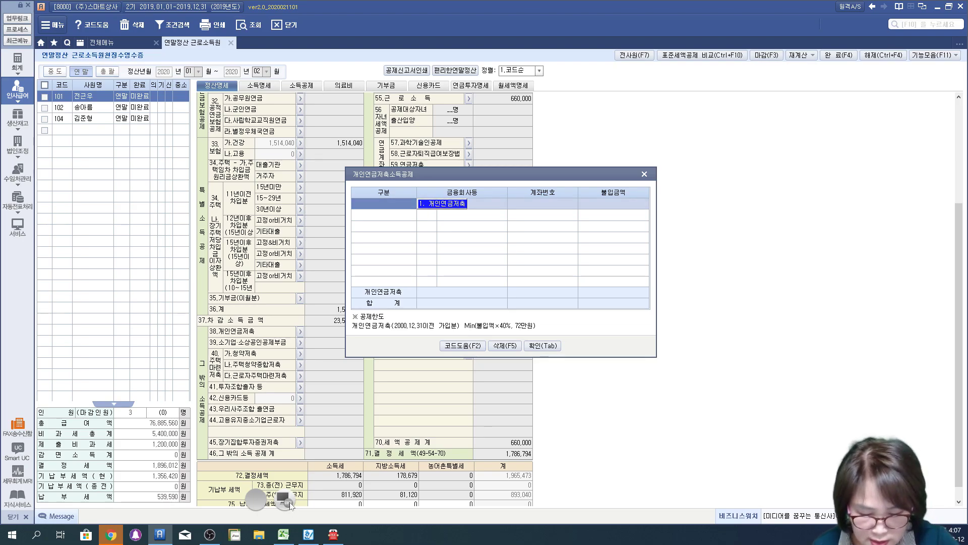
drag(371, 186, 421, 212)
mouse_move(418, 178)
mouse_down()
mouse_move(483, 218)
mouse_move(648, 202)
mouse_move(580, 216)
mouse_up()
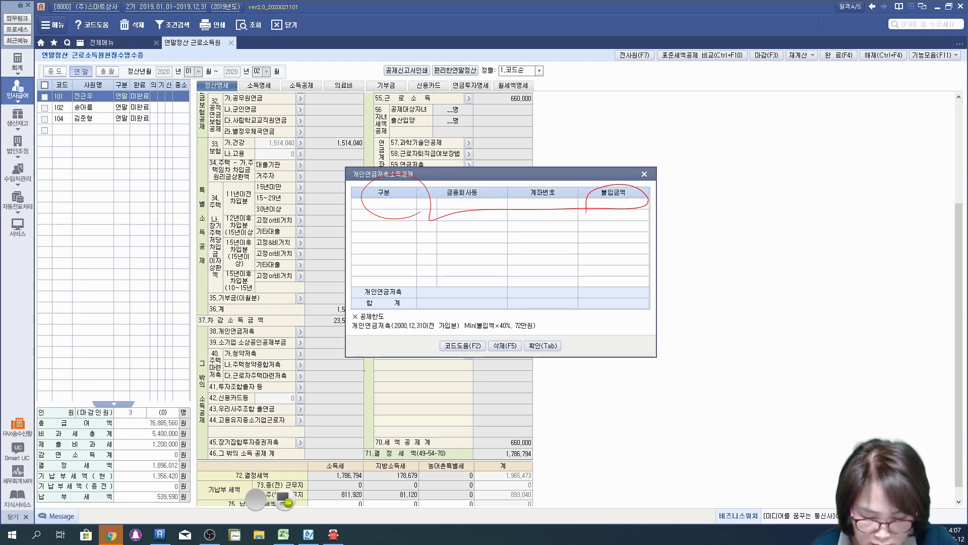
- Underline the 2000.12.31 이전 가입분 limit note, link it to 38.개인연금저축, and close the details after clearing the marks
drag(360, 333, 451, 332)
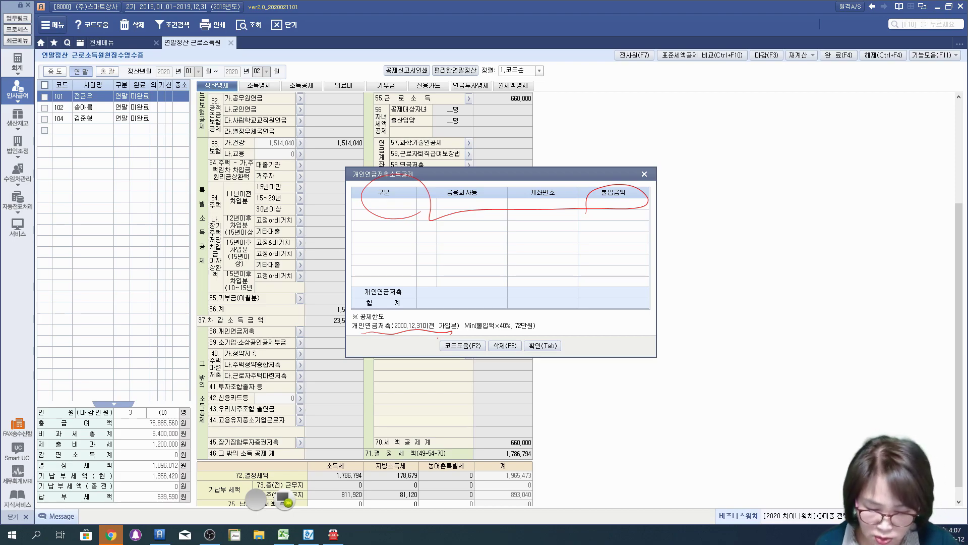
drag(212, 341, 458, 334)
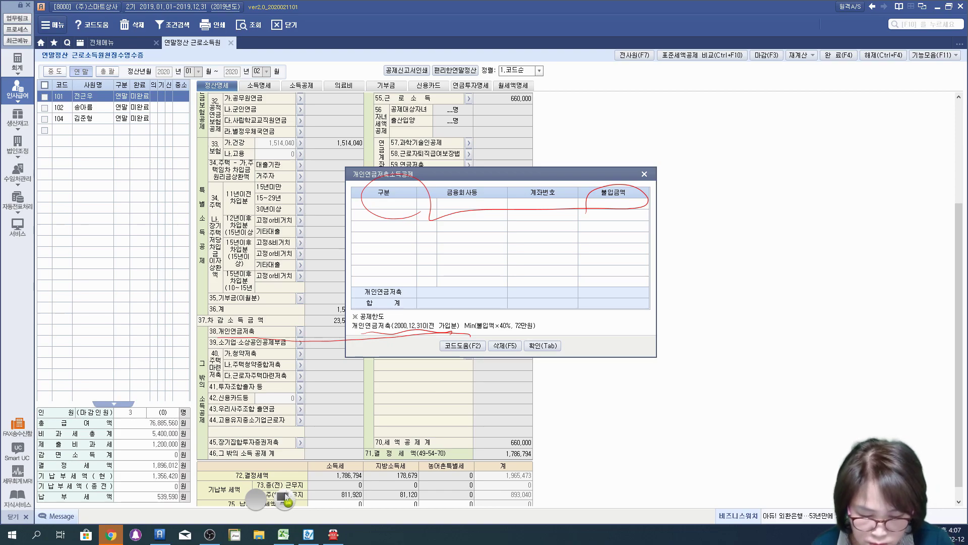
click(285, 500)
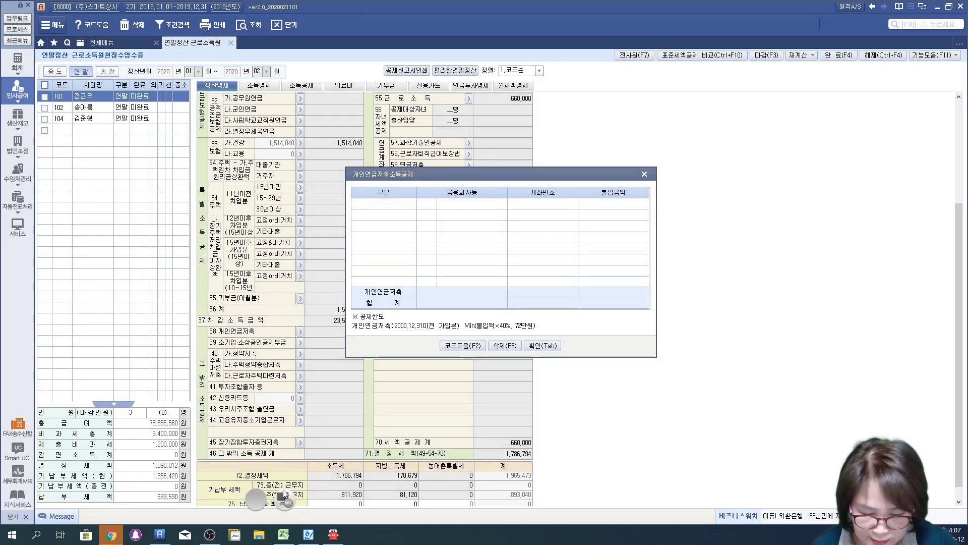
click(543, 346)
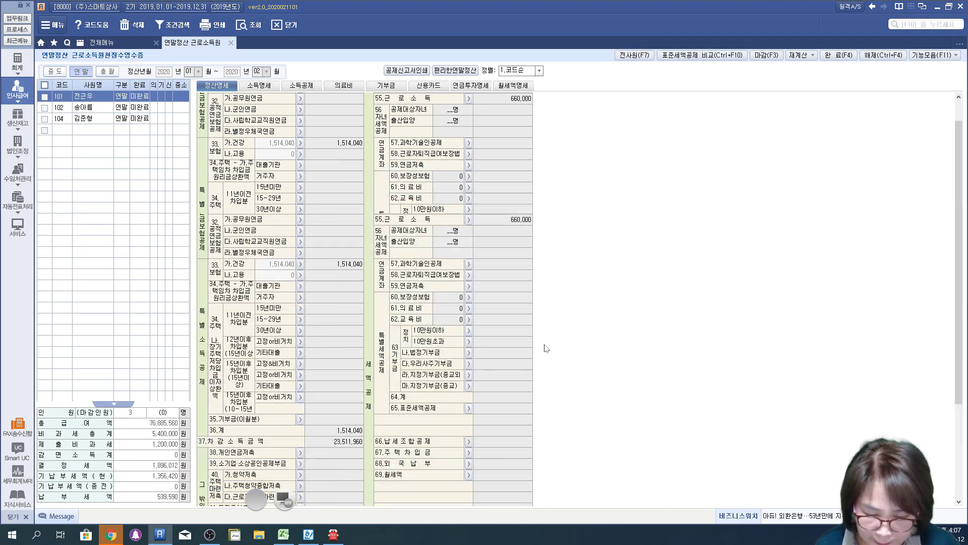
- Review the 39.소기업·소상공인공제부금 income limits and the 40.가.청약저축 details
scroll(343, 396, down, 4)
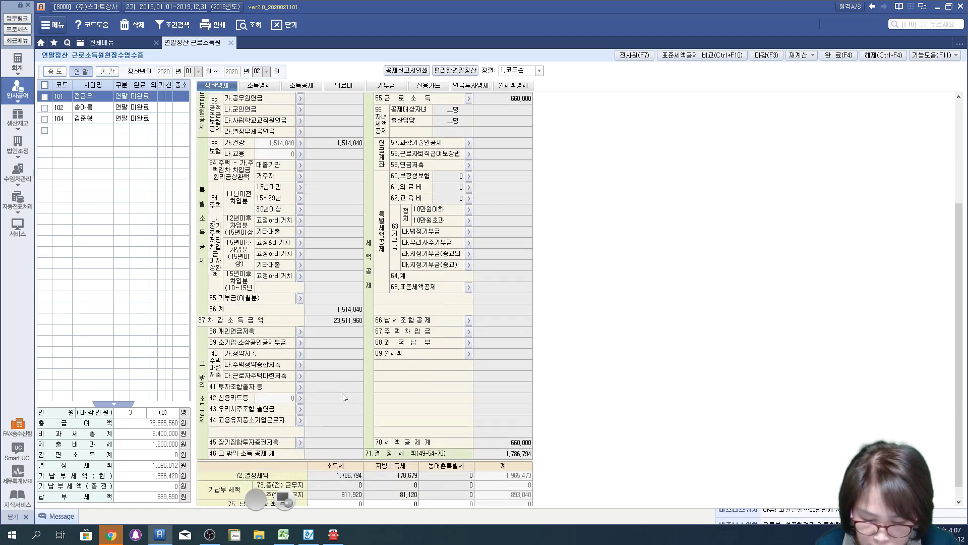
click(300, 342)
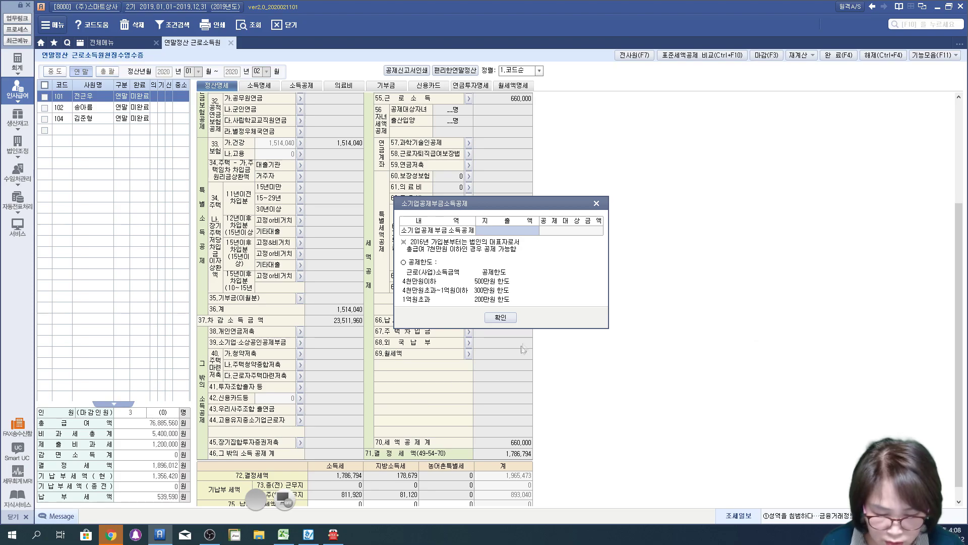
click(507, 316)
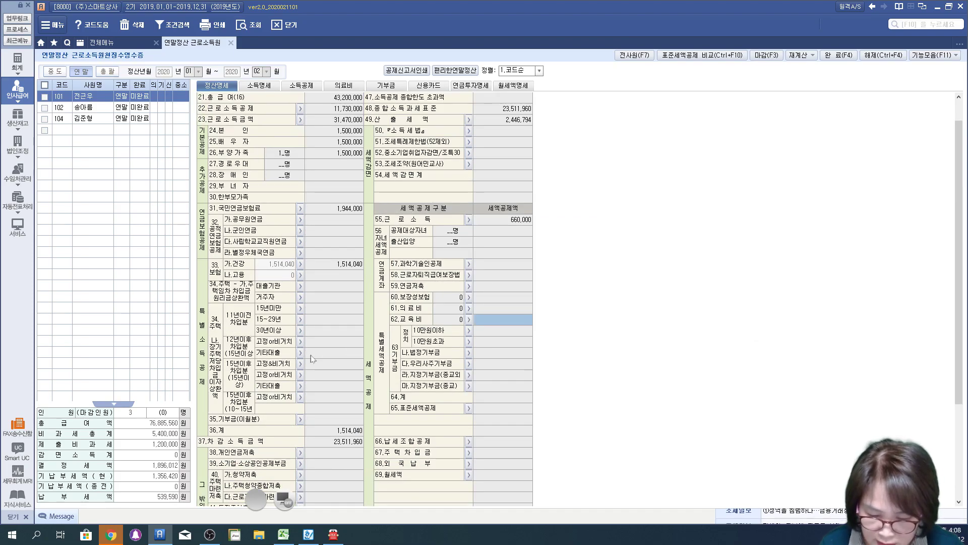
scroll(331, 371, down, 3)
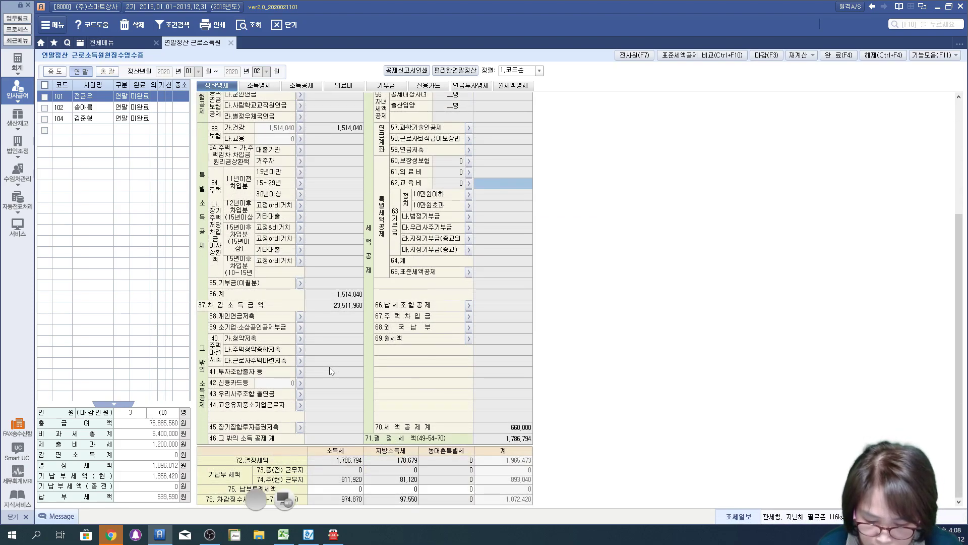
click(300, 338)
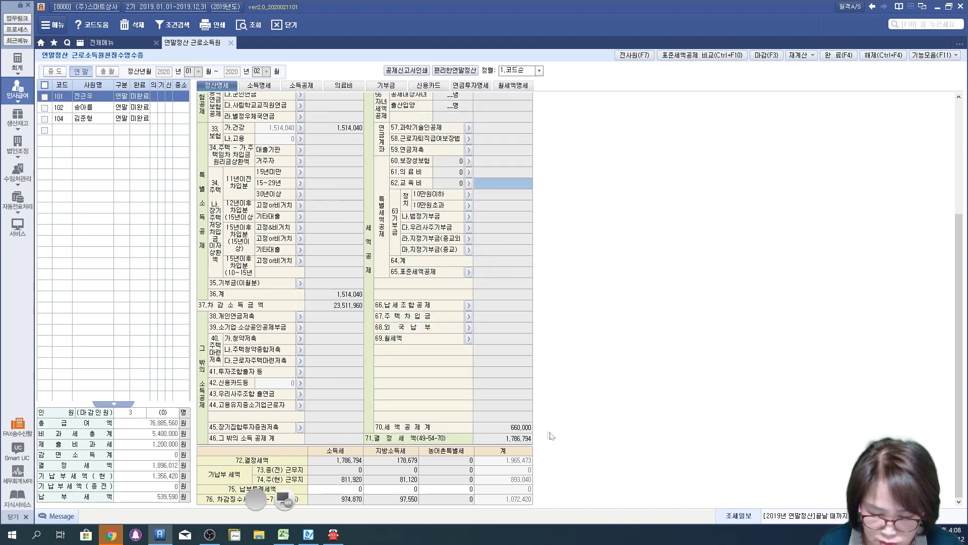
- Open the 41.투자조합출자 등 details and mark the 18년 이후 deduction rates and the 종합소득금액의 50% limit
click(299, 372)
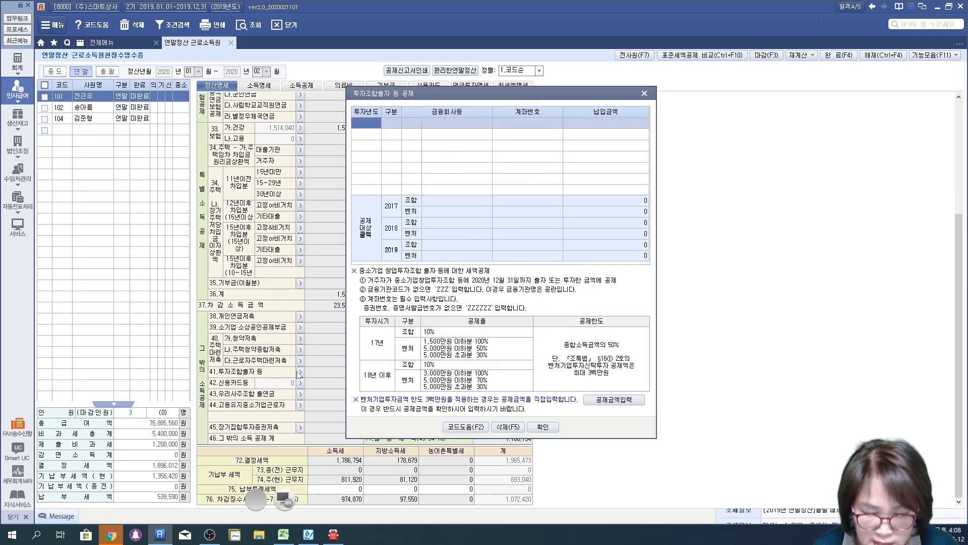
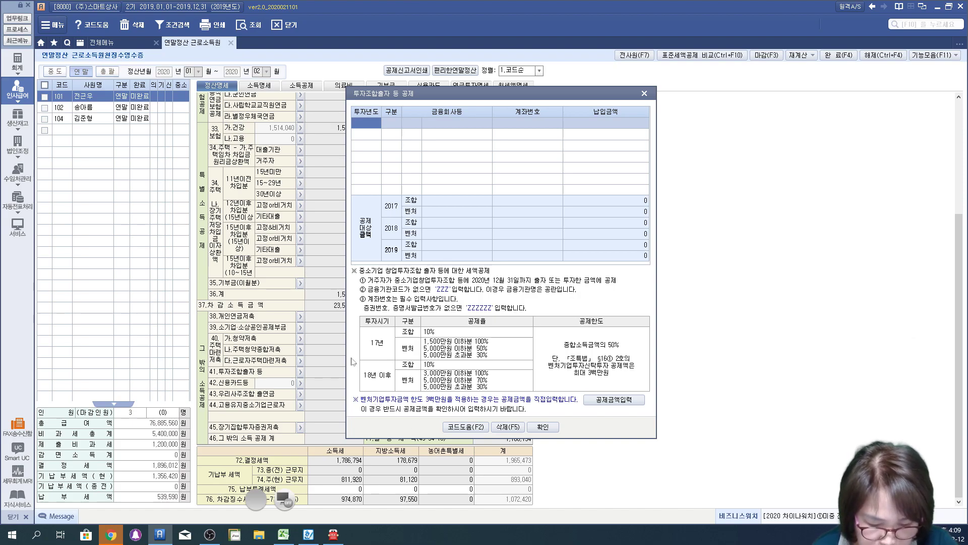
click(281, 503)
drag(352, 357, 447, 358)
drag(375, 356, 387, 393)
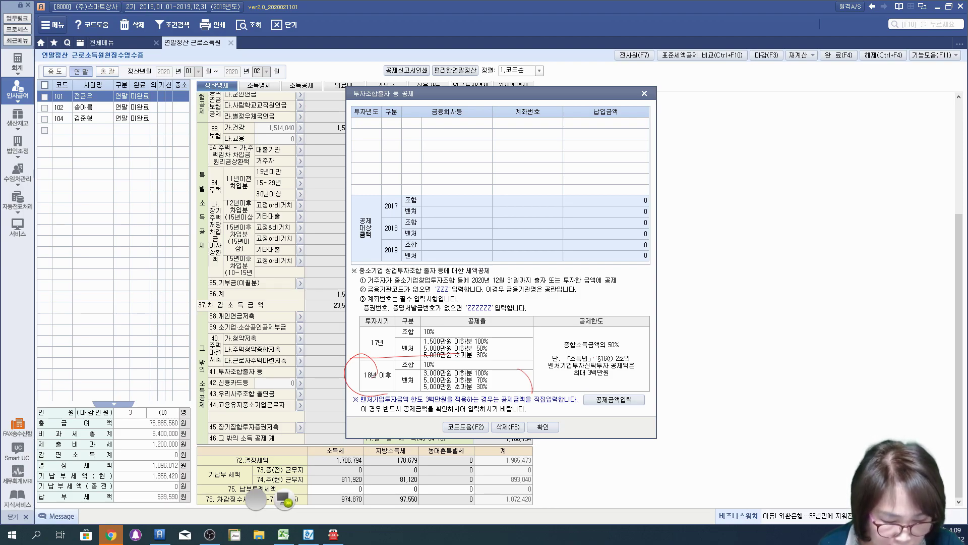
mouse_move(628, 346)
mouse_down()
mouse_move(554, 316)
mouse_move(618, 364)
mouse_up()
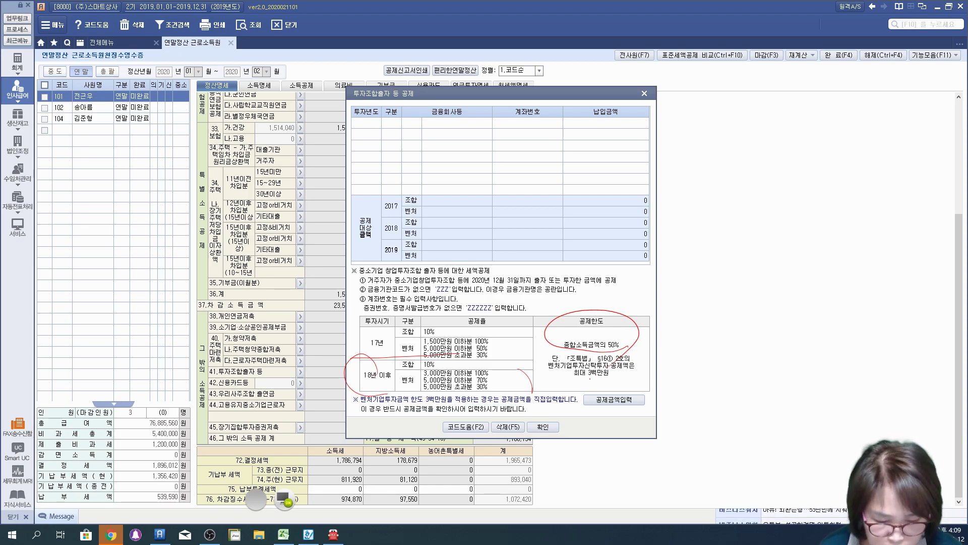
- Draw a line out from the 종합소득금액의 50% limit and handwrite 총급여액 minus 근로소득공제 beside it
mouse_move(542, 347)
mouse_down()
mouse_move(633, 349)
mouse_move(692, 311)
mouse_move(709, 320)
mouse_move(697, 339)
mouse_up()
mouse_move(718, 301)
mouse_down()
mouse_move(708, 337)
mouse_move(756, 315)
mouse_up()
mouse_move(766, 299)
mouse_down()
mouse_move(766, 318)
mouse_move(772, 313)
mouse_up()
drag(768, 319, 781, 337)
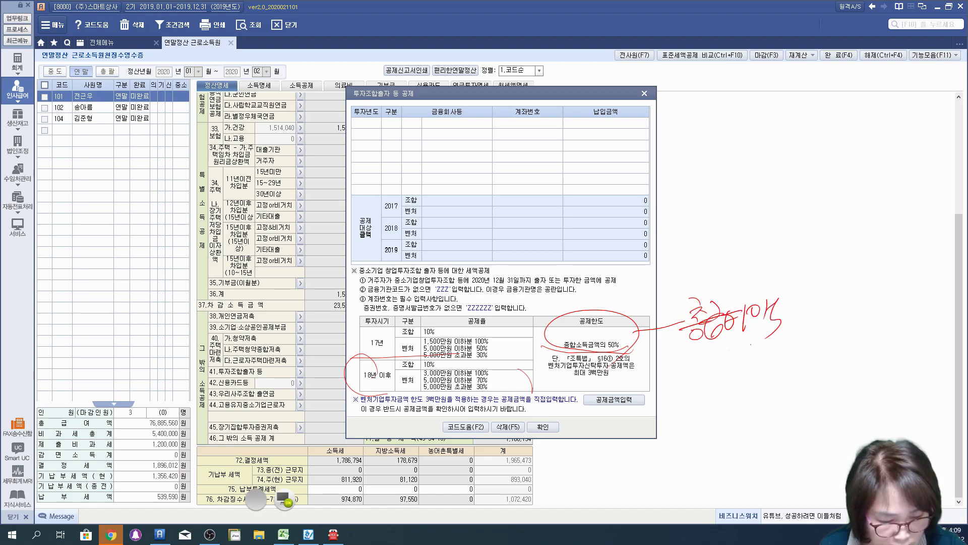
drag(692, 357, 714, 372)
mouse_move(694, 376)
mouse_down()
mouse_move(742, 380)
mouse_move(789, 356)
mouse_up()
mouse_move(774, 361)
mouse_down()
mouse_move(799, 359)
mouse_move(797, 376)
mouse_move(820, 356)
mouse_up()
mouse_move(802, 363)
mouse_down()
mouse_move(823, 360)
mouse_move(819, 378)
mouse_move(838, 360)
mouse_up()
drag(841, 351, 860, 370)
- Handwrite 근로소득금액 under a result line and circle it, then clear the marks and close the 투자조합출자 등 details
drag(648, 408, 876, 393)
mouse_move(698, 417)
mouse_down()
mouse_move(678, 434)
mouse_move(719, 447)
mouse_move(737, 414)
mouse_up()
mouse_move(723, 429)
mouse_down()
mouse_move(730, 450)
mouse_move(756, 439)
mouse_up()
drag(727, 449, 762, 440)
mouse_move(768, 411)
mouse_down()
mouse_move(785, 423)
mouse_move(814, 420)
mouse_up()
mouse_move(787, 425)
mouse_down()
mouse_move(822, 417)
mouse_move(799, 449)
mouse_up()
drag(797, 429, 821, 440)
drag(799, 449, 822, 452)
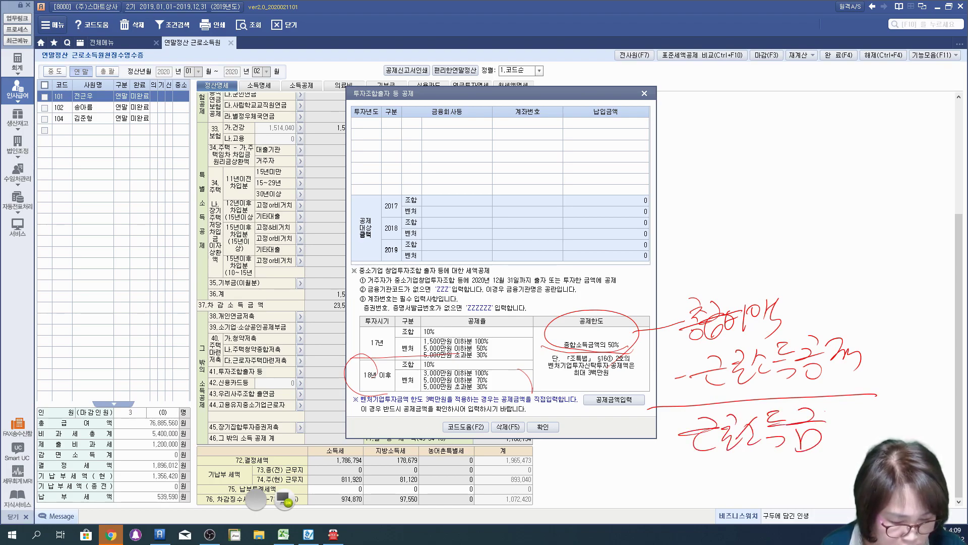
drag(845, 411, 846, 425)
mouse_move(844, 424)
mouse_down()
mouse_move(860, 443)
mouse_move(839, 468)
mouse_move(671, 409)
mouse_move(798, 480)
mouse_up()
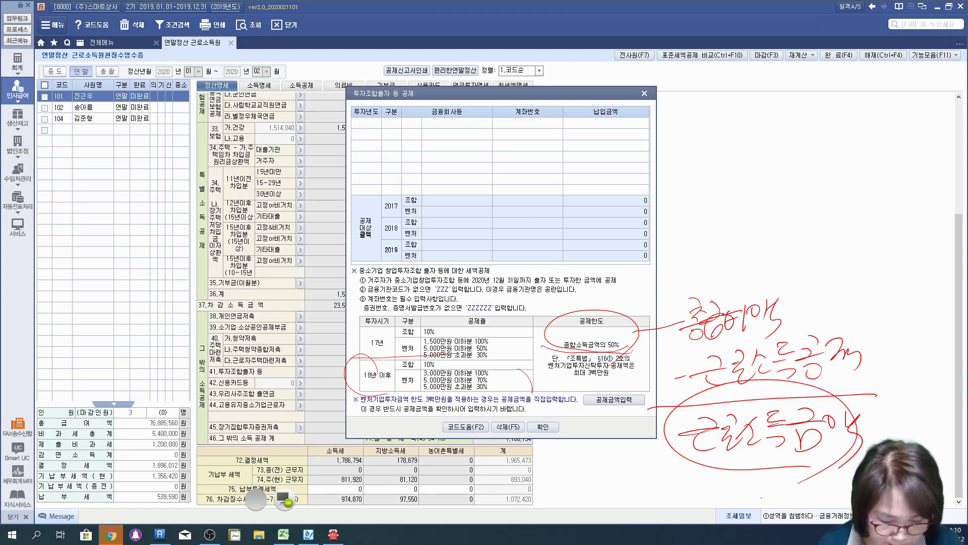
click(286, 500)
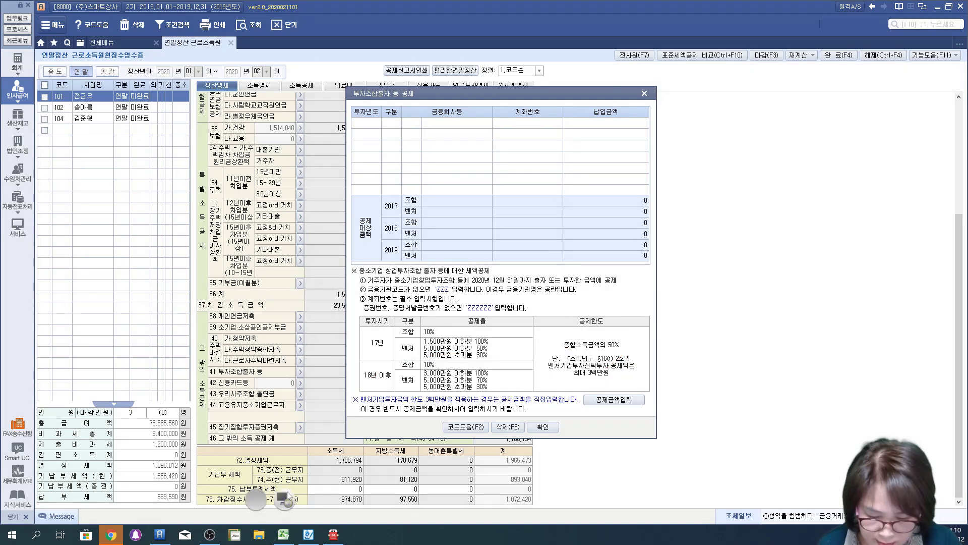
click(543, 427)
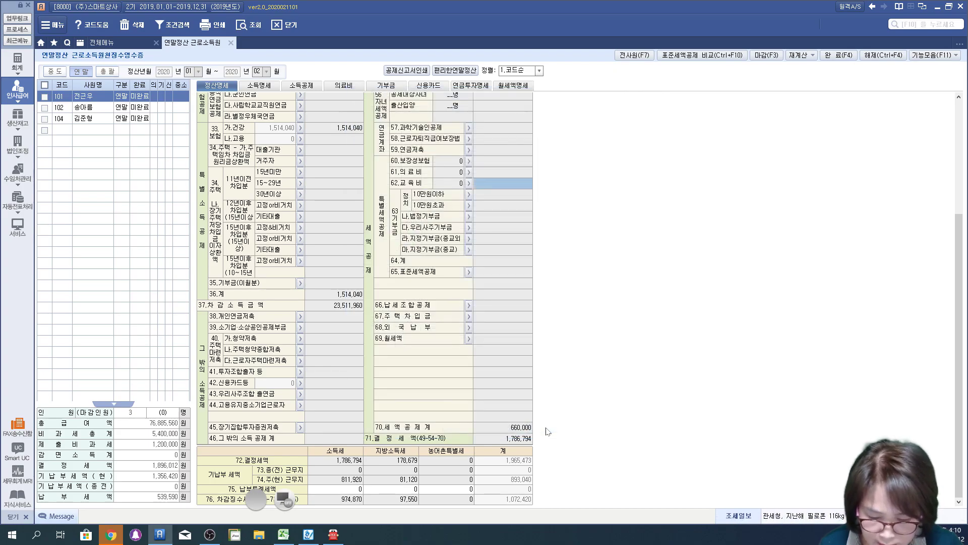
- Review the limits in the 43.우리사주조합 출연금, 44.고용유지중소기업근로자 and 45.장기집합투자증권저축 details, closing each one
click(300, 396)
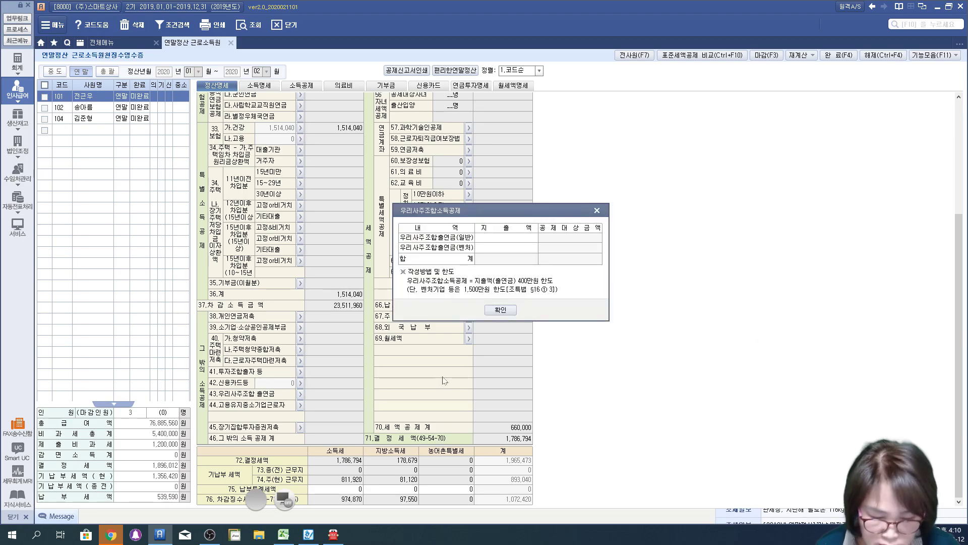
click(500, 309)
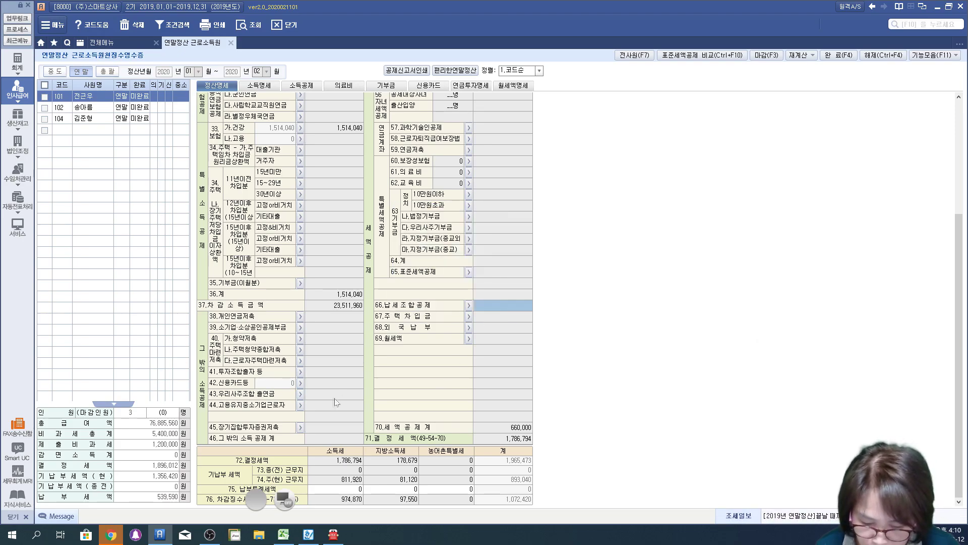
click(300, 405)
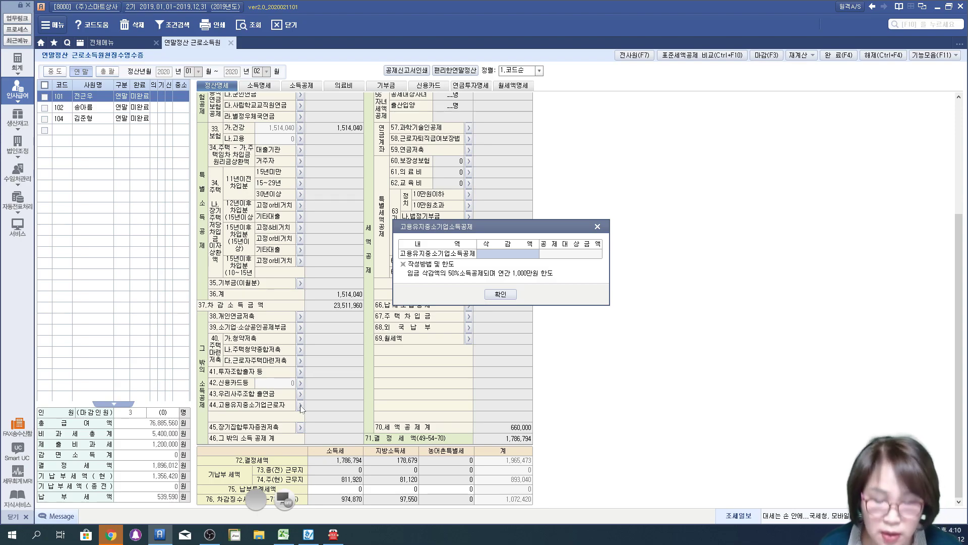
click(504, 294)
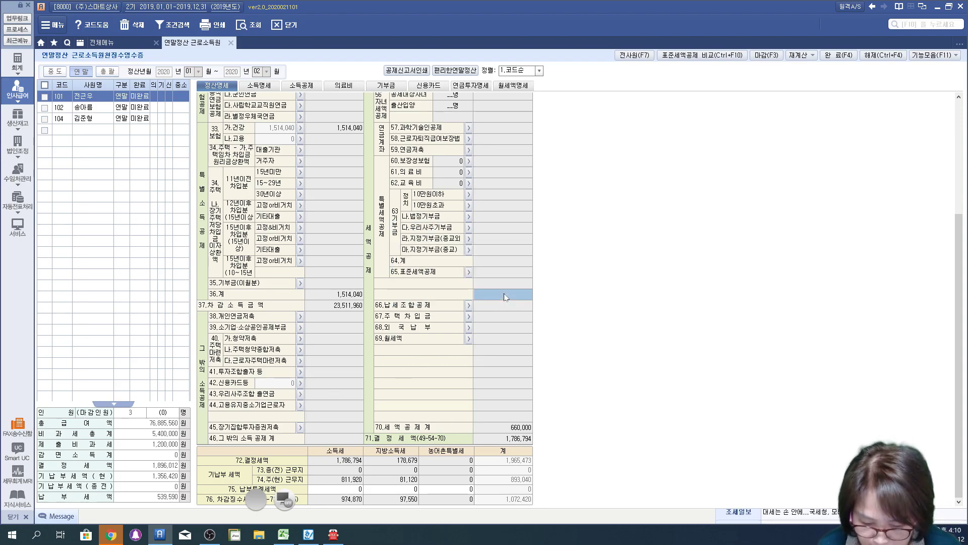
click(300, 428)
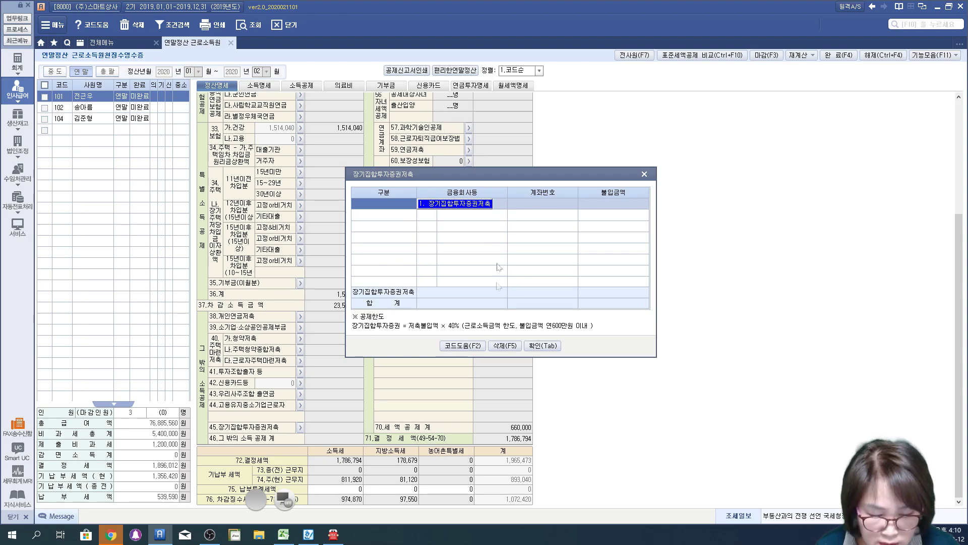
click(537, 346)
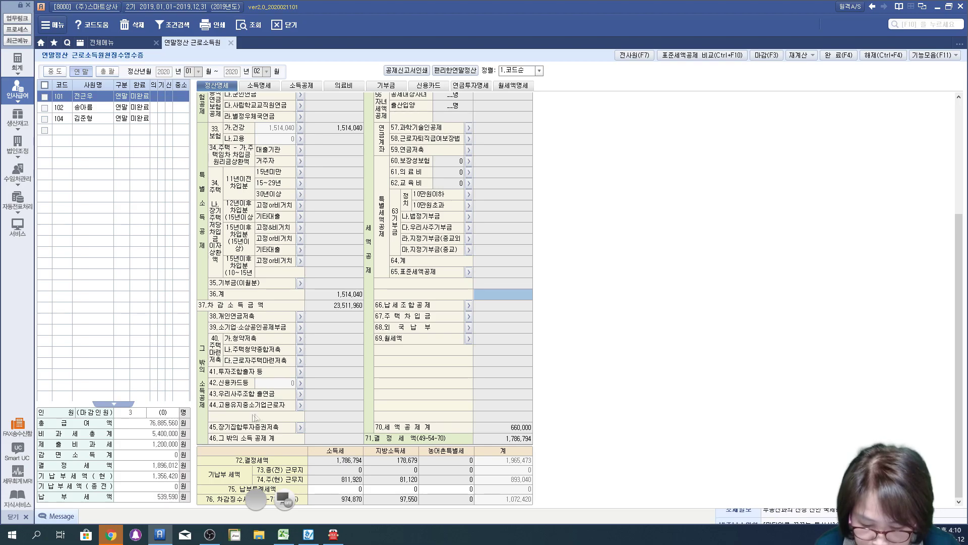
- Open the 신용카드 deduction details for the first employee in the list
scroll(254, 418, up, 2)
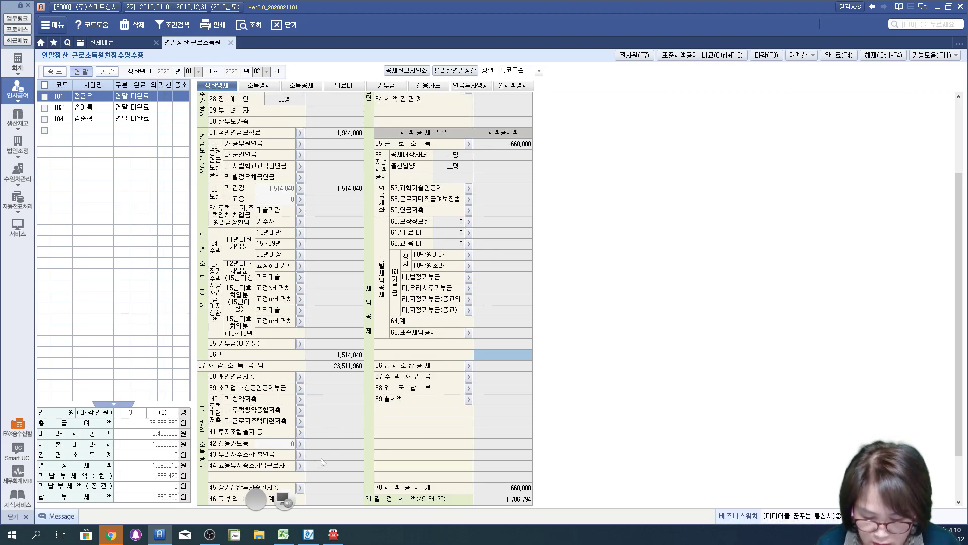
scroll(344, 438, up, 2)
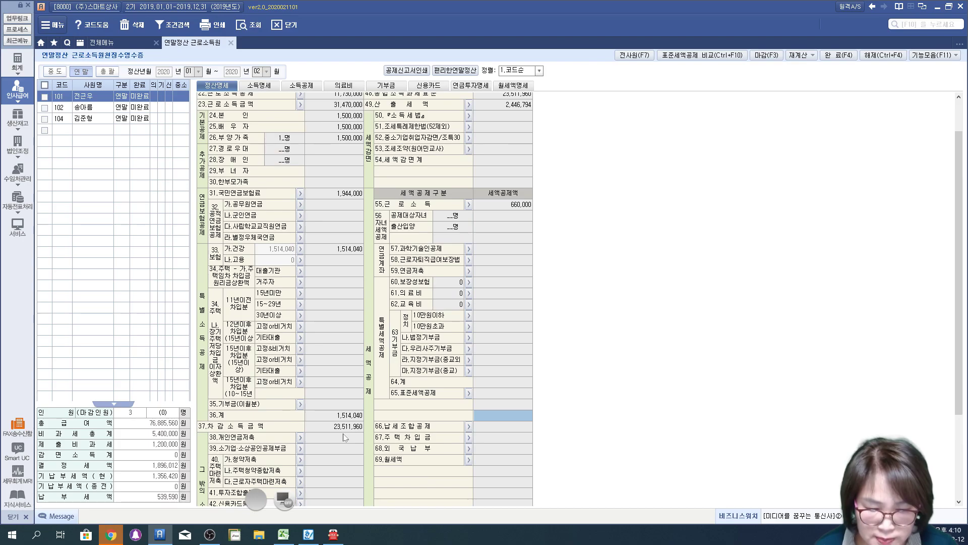
click(427, 85)
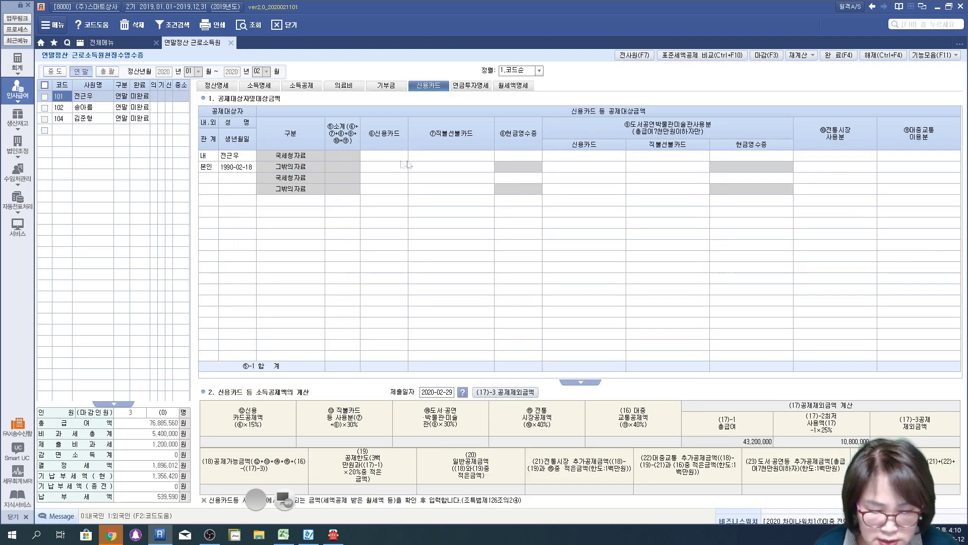
click(84, 123)
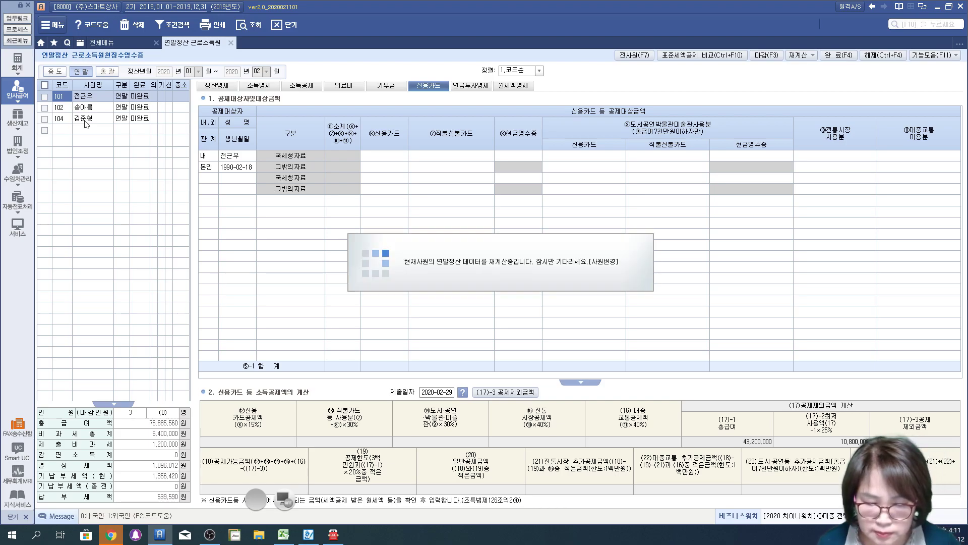
click(103, 97)
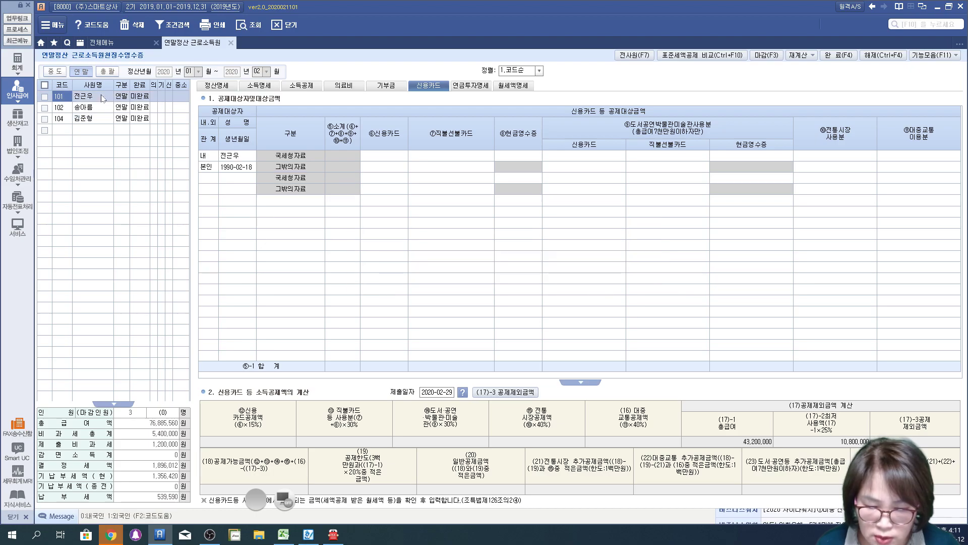
- Enter 10,000,000 as the employee's own ⑥신용카드 amount in the first 국세청자료 row
click(392, 156)
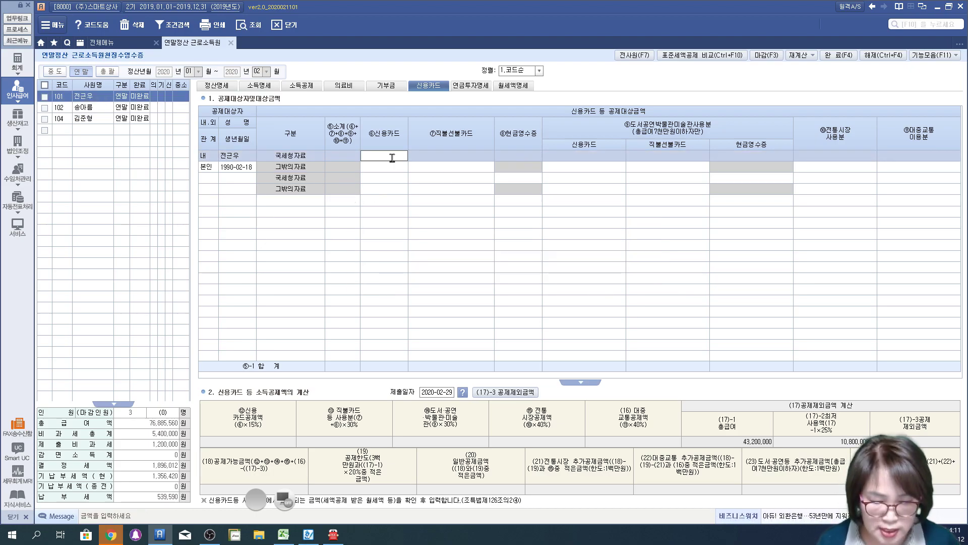
text(10,000,000)
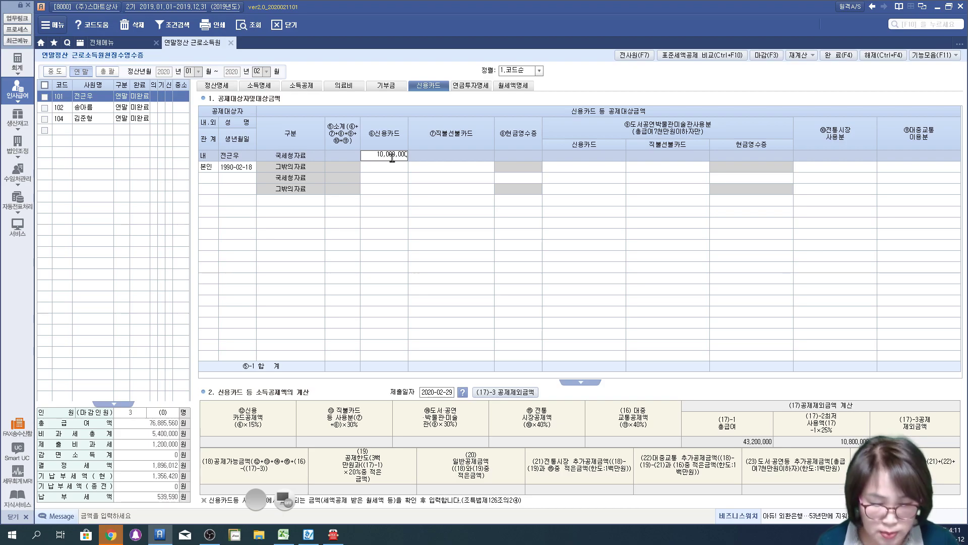
key(Return)
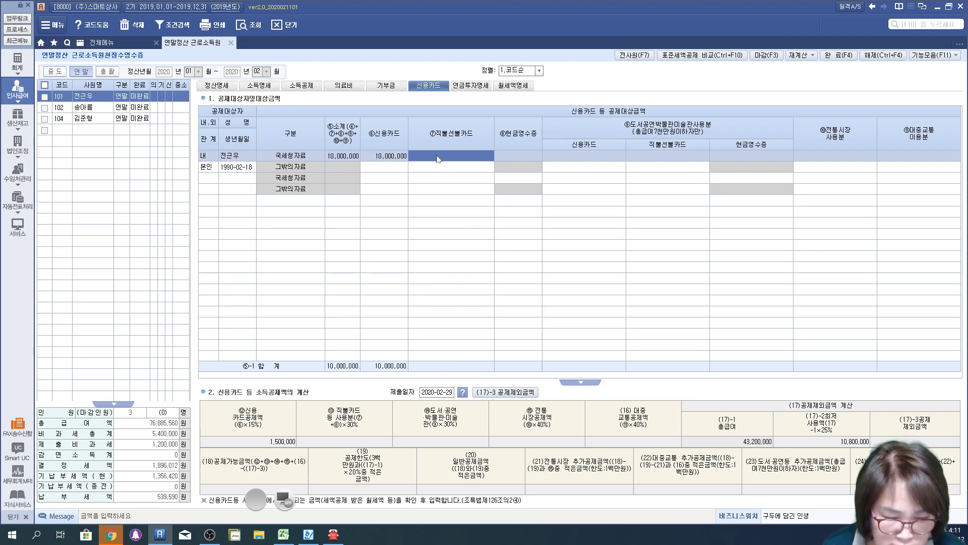
- Go through the 도서공연 신용카드, 전통시장, 대중교통 and 직불선불카드 entry cells of the 국세청자료 row
click(565, 160)
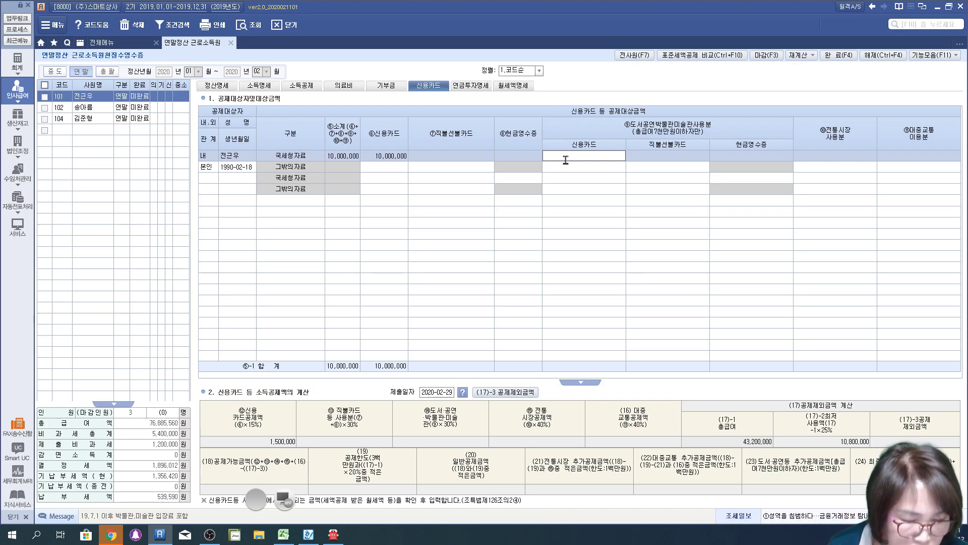
click(826, 154)
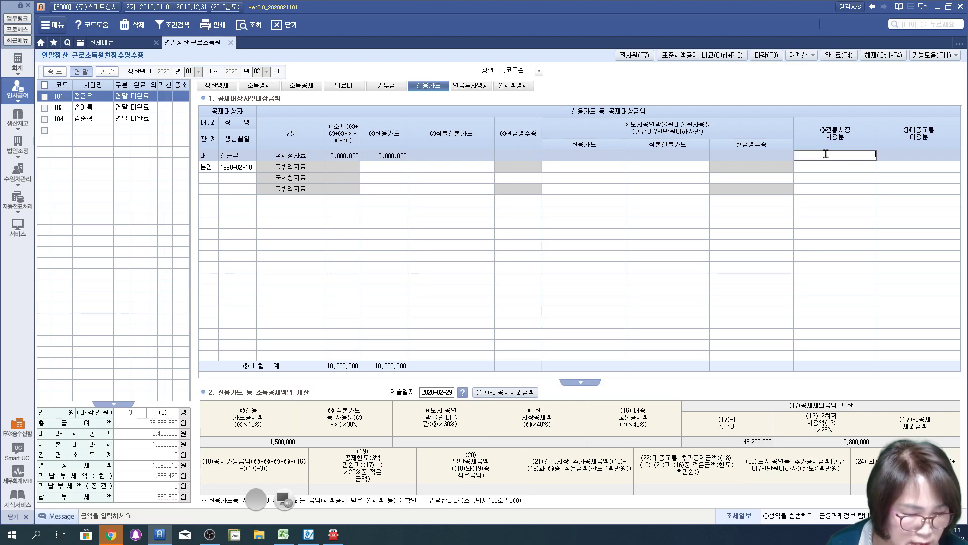
click(902, 159)
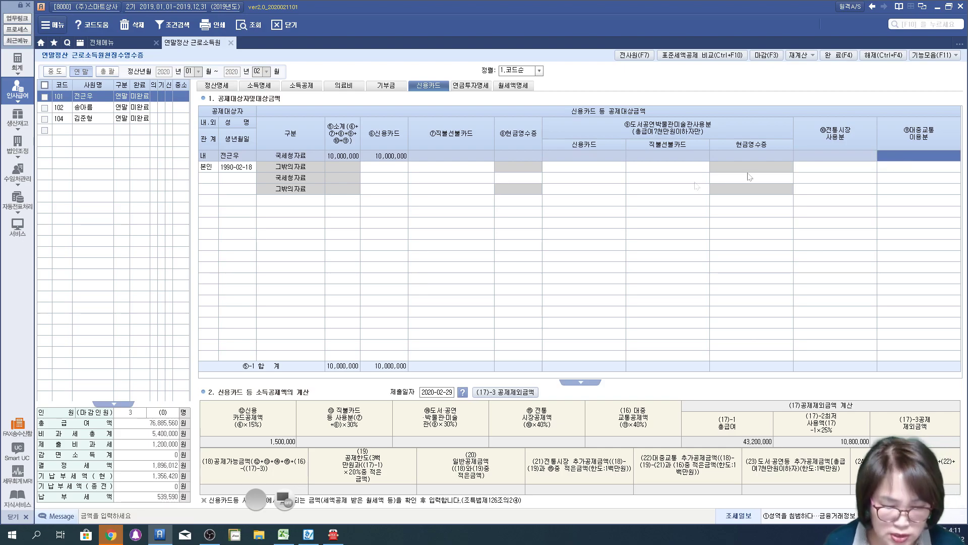
click(465, 156)
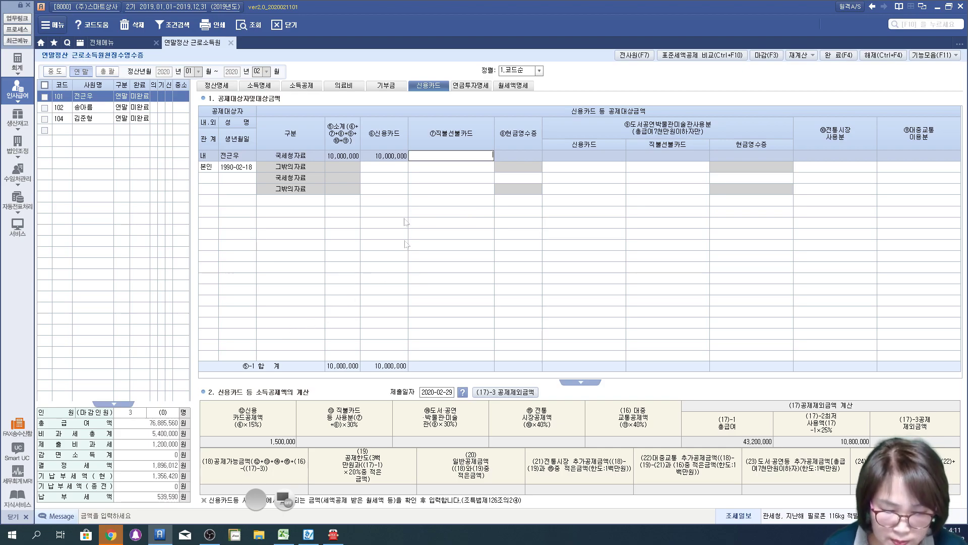
- Set the employee's ⑥신용카드 amount in the 국세청자료 row to 50,000,000
click(387, 156)
text(50000000)
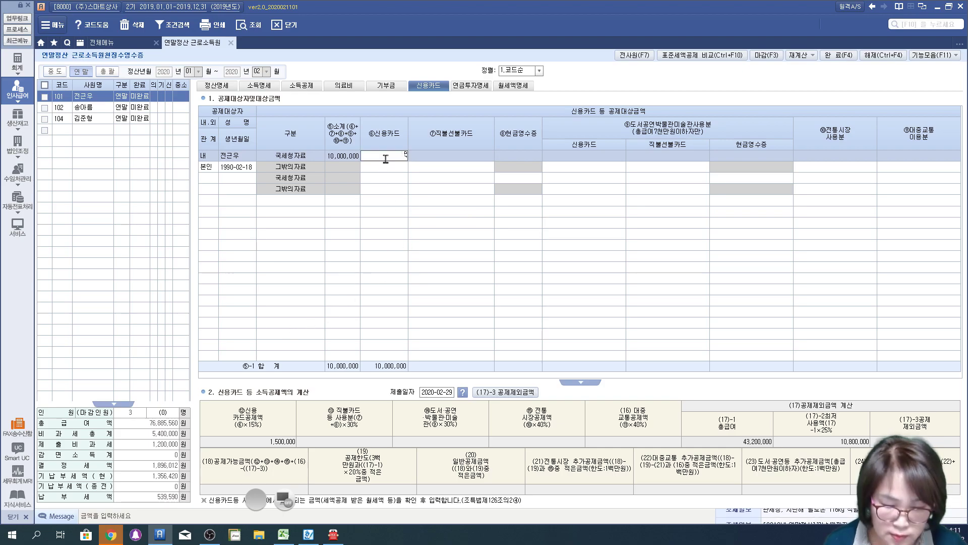
key(Return)
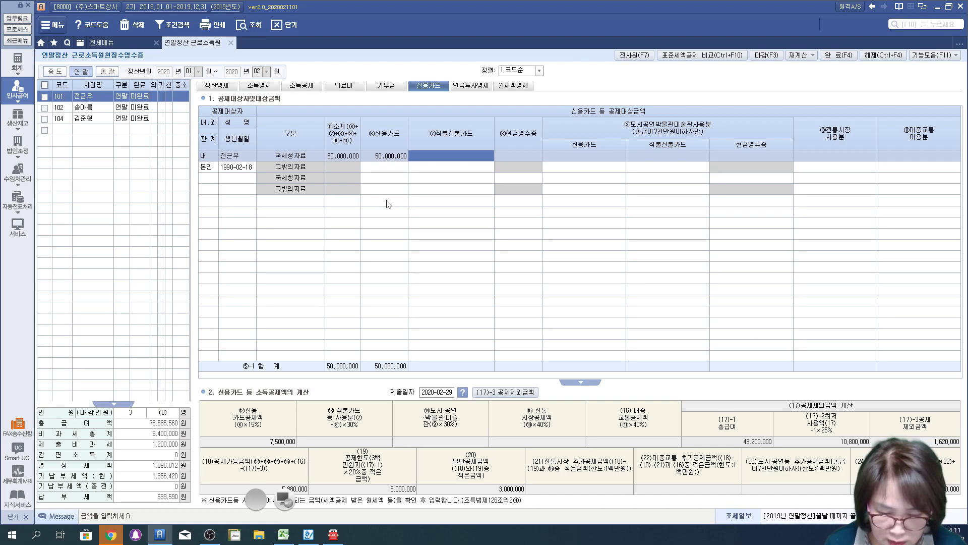
- Underline the 신용카드 등 소득공제액의 계산 heading and circle the 신용카드, 직불카드, 도서·공연 and 전통시장 deduction cells
click(226, 444)
drag(222, 395, 310, 398)
mouse_move(295, 458)
mouse_down()
mouse_move(223, 396)
mouse_move(286, 462)
mouse_up()
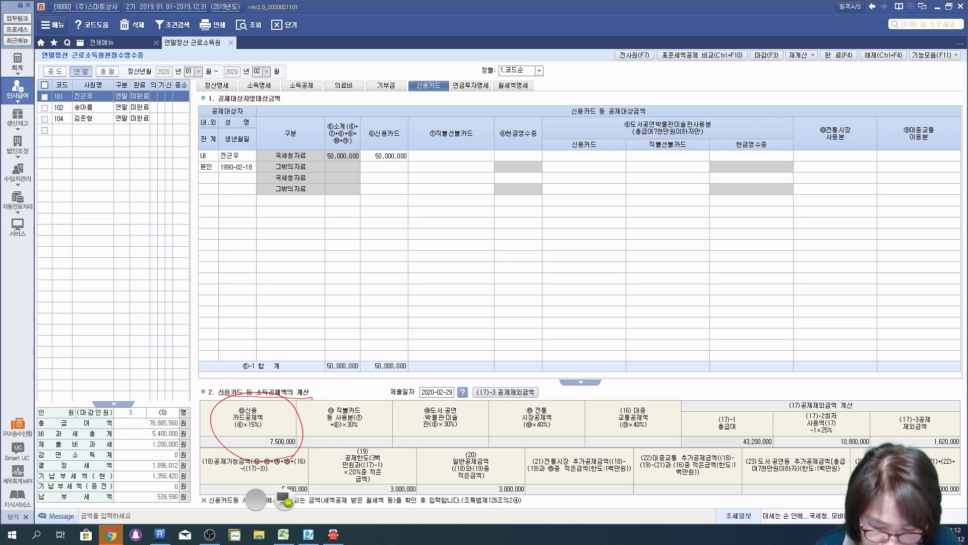
mouse_move(376, 437)
mouse_down()
mouse_move(355, 448)
mouse_move(379, 427)
mouse_up()
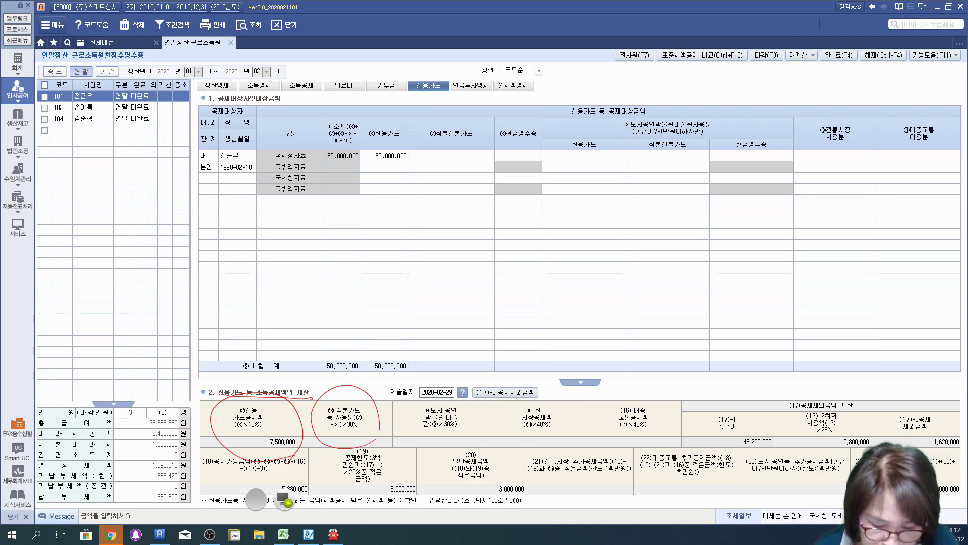
mouse_move(473, 447)
mouse_down()
mouse_move(410, 406)
mouse_move(475, 452)
mouse_up()
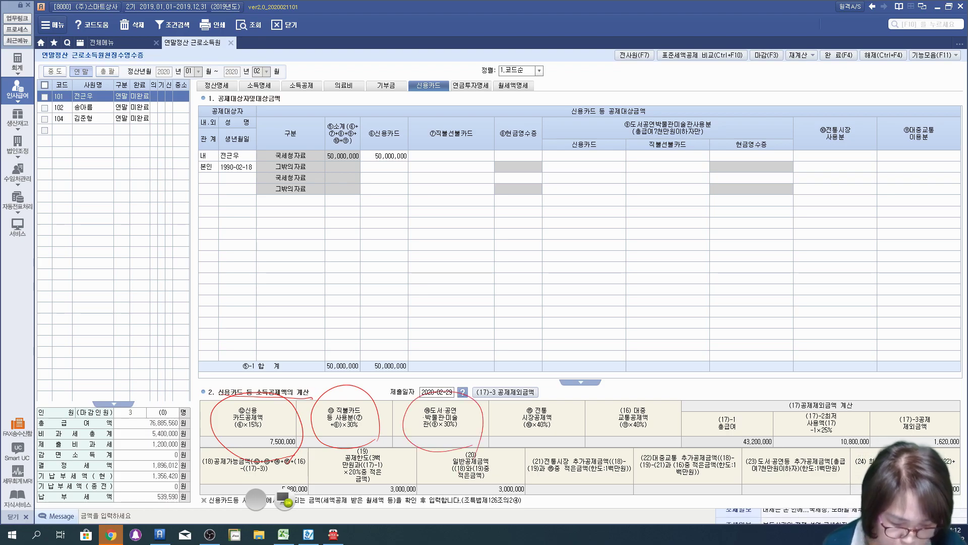
mouse_move(535, 390)
mouse_down()
mouse_move(530, 445)
mouse_move(552, 387)
mouse_up()
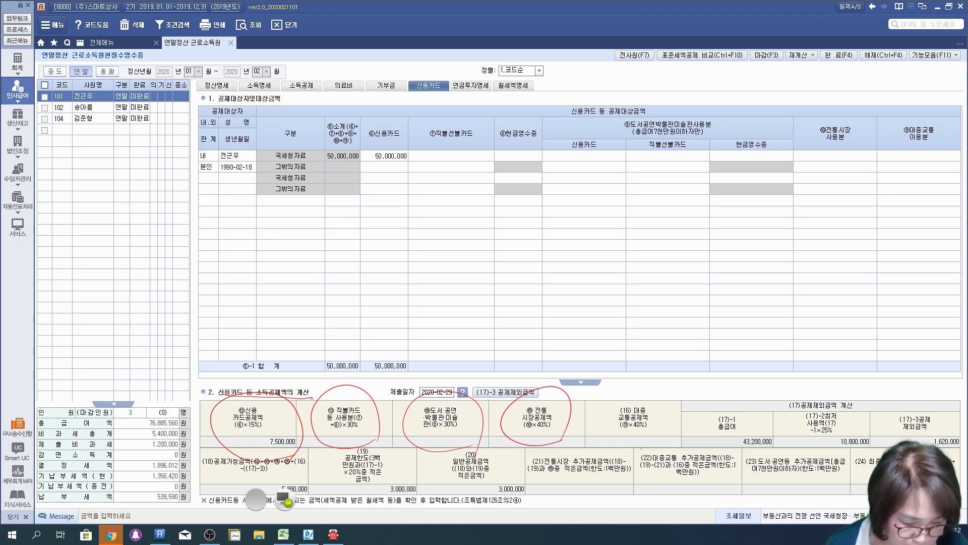
- Mark the (17)-1 총급여, (18)공제가능금액 and (24) cells in the deduction calculation, then clear all the marks
drag(618, 450, 778, 450)
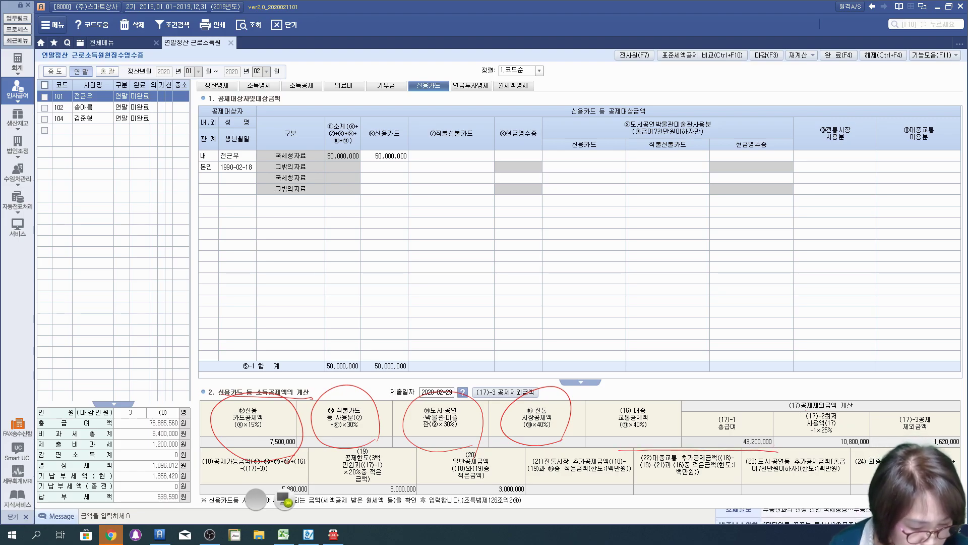
mouse_move(753, 407)
mouse_down()
mouse_move(706, 428)
mouse_move(768, 446)
mouse_up()
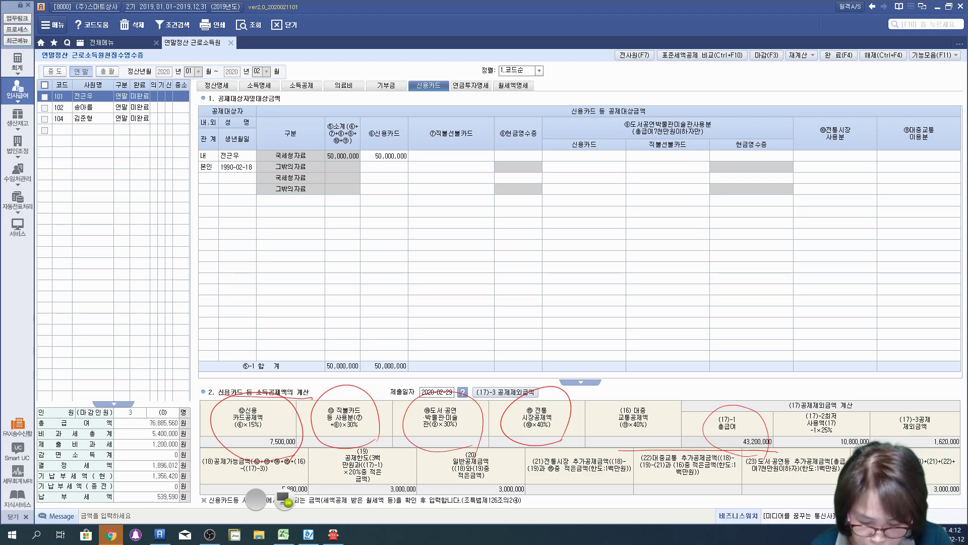
drag(206, 479, 282, 476)
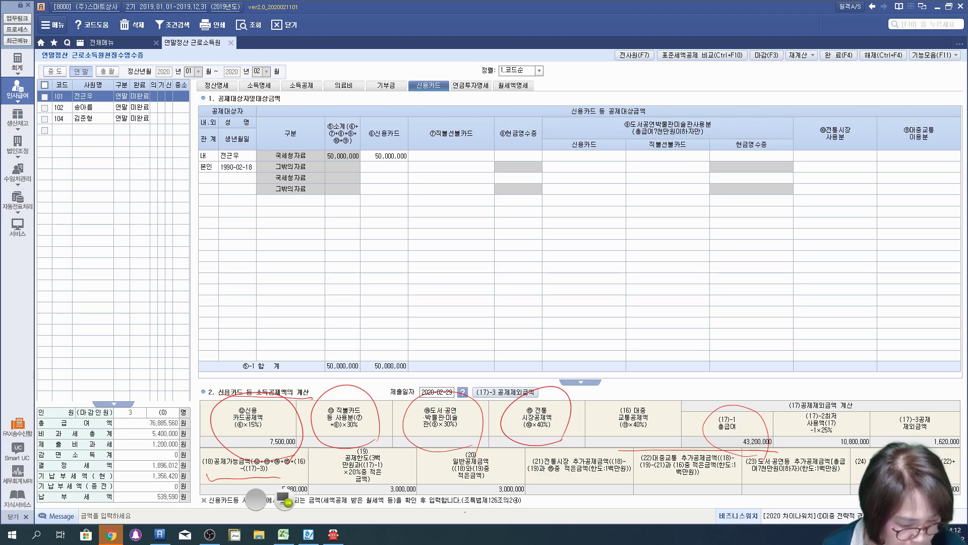
drag(908, 436, 857, 451)
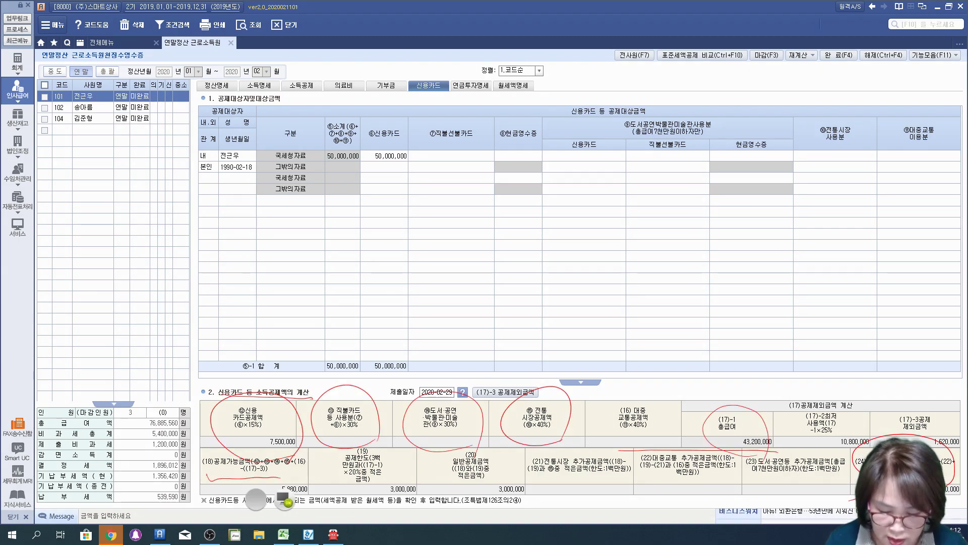
key(Escape)
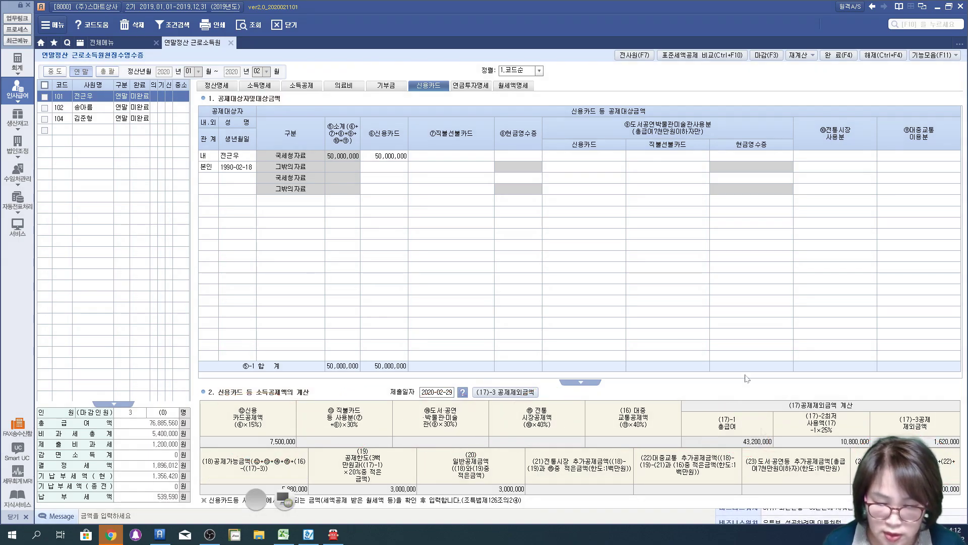
- Return to the 정산명세 and review the 42.신용카드등 deduction calculation and its limits, then close the details
click(215, 86)
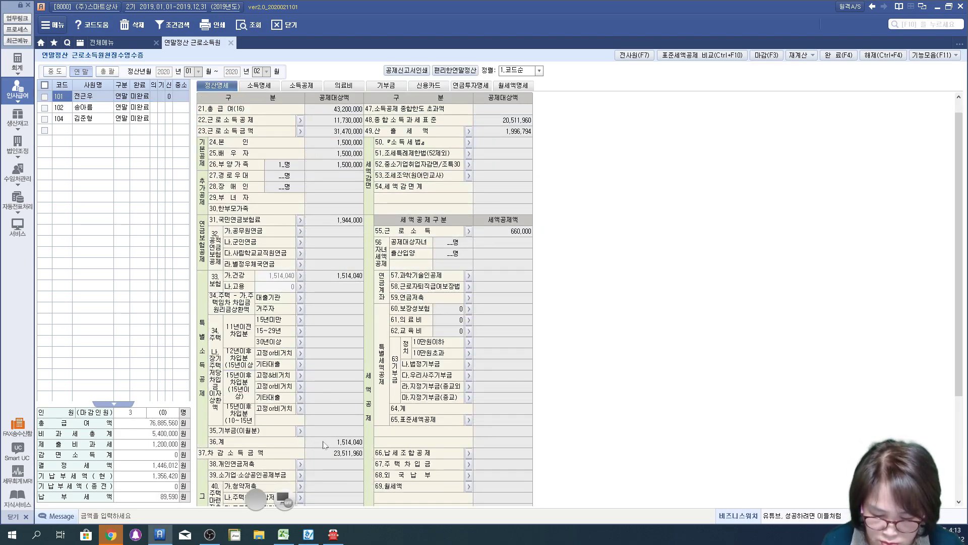
scroll(325, 445, down, 4)
click(300, 409)
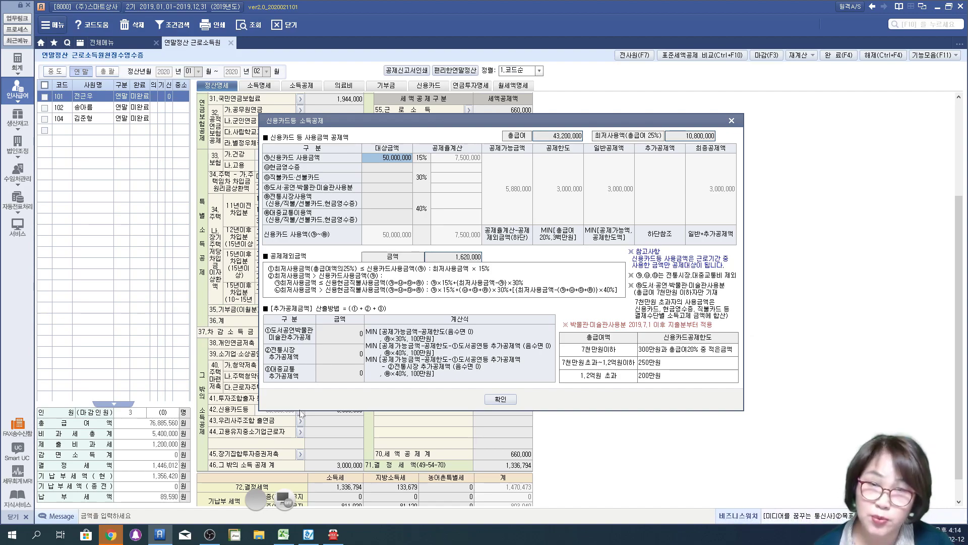
click(284, 496)
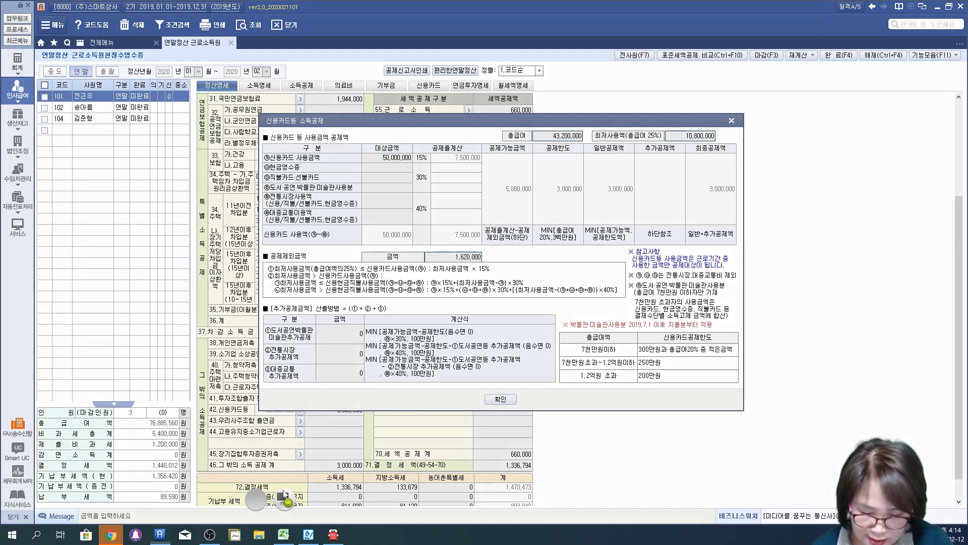
click(285, 496)
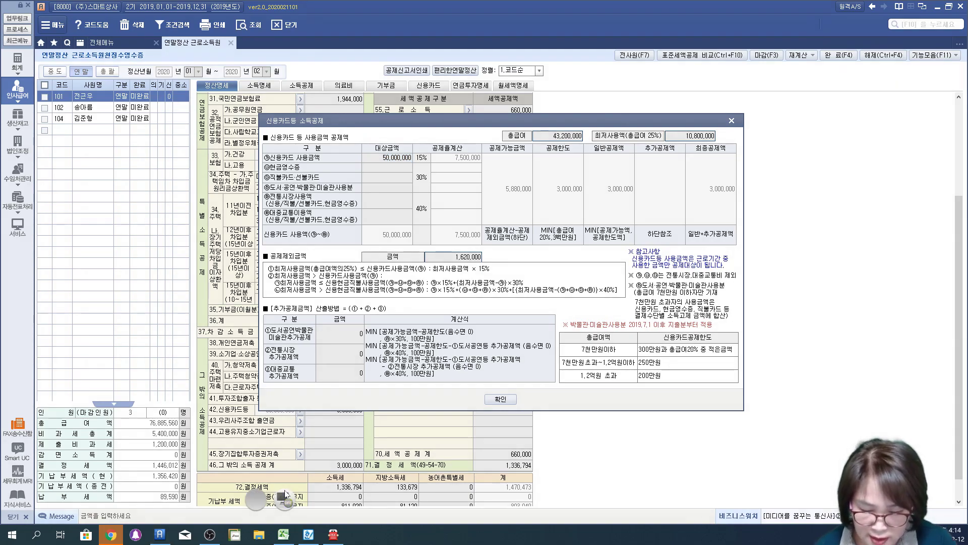
click(499, 398)
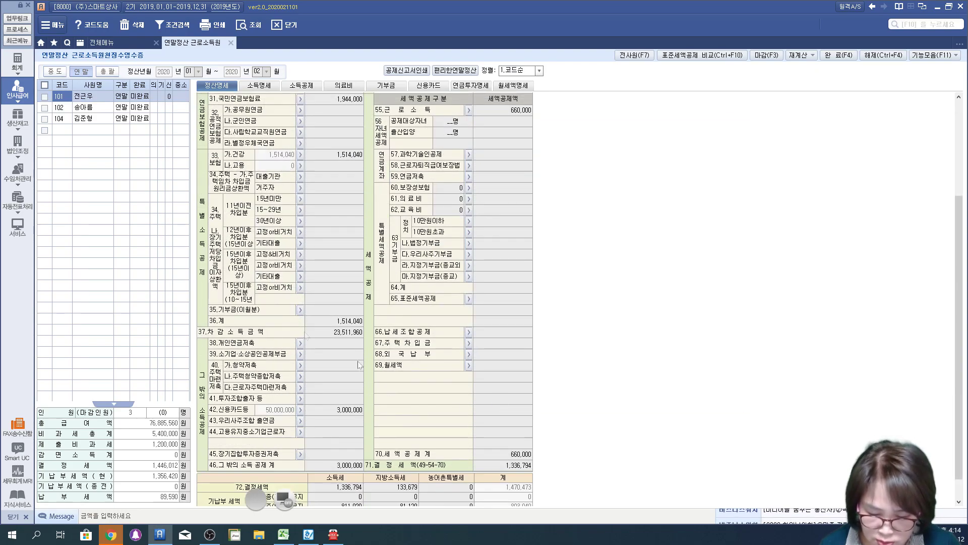
- Circle the 총급여 to 근로소득금액 rows and the 기본공제·추가공제 block, and handwrite 사원등 beside the block
scroll(337, 417, up, 5)
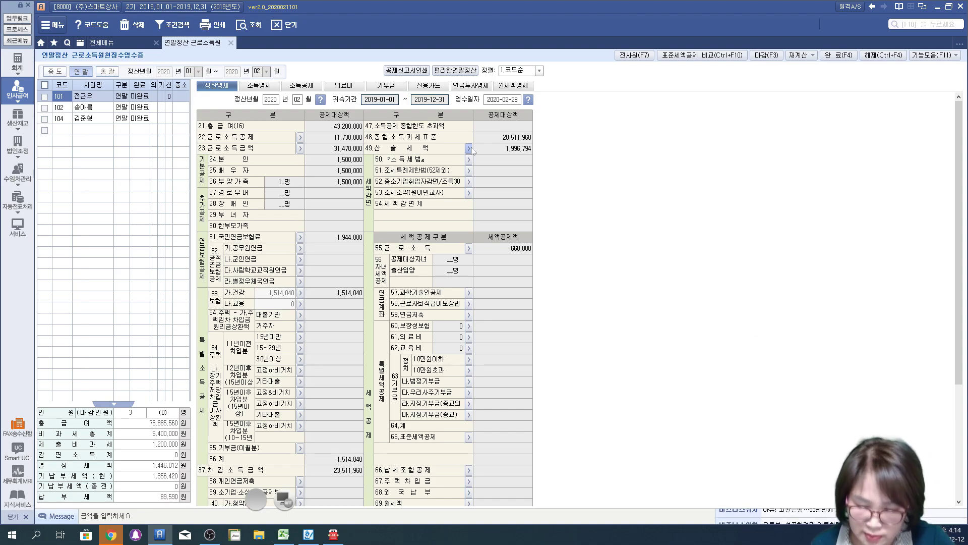
click(281, 499)
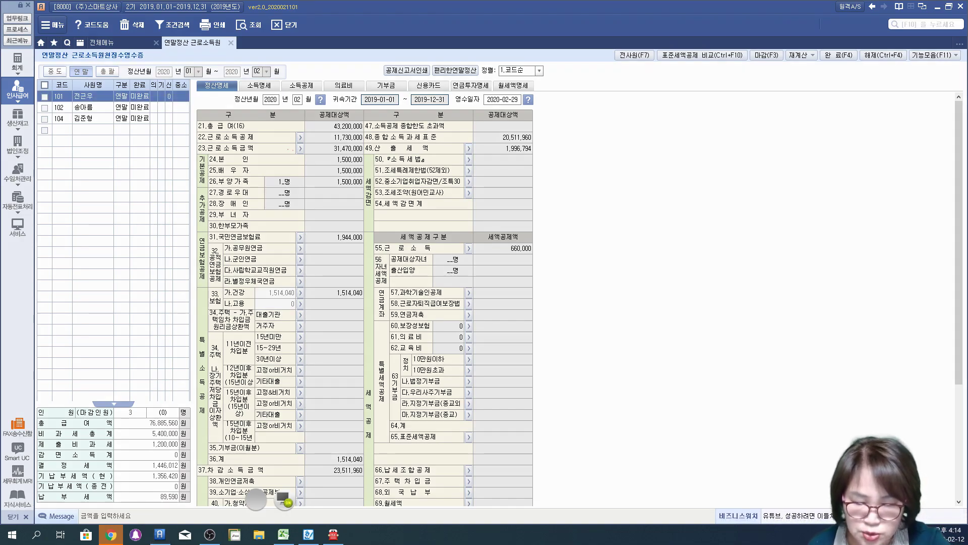
mouse_move(292, 159)
mouse_down()
mouse_move(217, 121)
mouse_move(363, 151)
mouse_move(290, 169)
mouse_move(381, 150)
mouse_up()
mouse_move(215, 153)
mouse_down()
mouse_move(192, 161)
mouse_move(200, 238)
mouse_move(370, 233)
mouse_move(365, 145)
mouse_move(210, 172)
mouse_up()
mouse_move(132, 199)
mouse_down()
mouse_move(133, 222)
mouse_move(115, 229)
mouse_up()
mouse_move(115, 216)
mouse_down()
mouse_move(144, 195)
mouse_move(161, 222)
mouse_up()
mouse_move(159, 186)
mouse_down()
mouse_move(171, 214)
mouse_move(197, 162)
mouse_move(197, 175)
mouse_up()
- Circle the 연금보험공제 and 33.보험 rows with a handwritten note, and circle the 신용카드 section heading
mouse_move(224, 235)
mouse_down()
mouse_move(204, 281)
mouse_move(371, 278)
mouse_move(336, 239)
mouse_move(336, 268)
mouse_move(368, 262)
mouse_move(370, 281)
mouse_up()
mouse_move(225, 279)
mouse_down()
mouse_move(194, 292)
mouse_move(366, 308)
mouse_move(373, 277)
mouse_up()
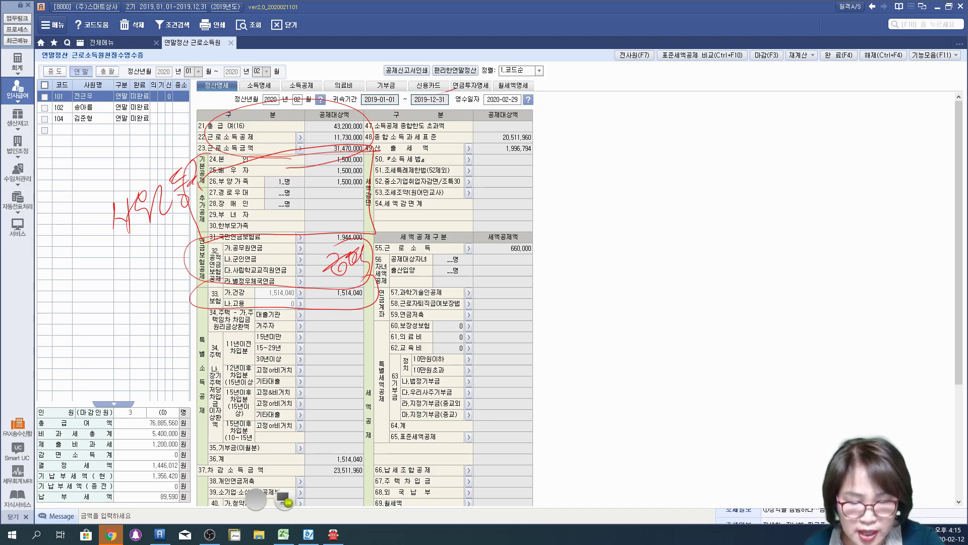
drag(444, 51, 421, 49)
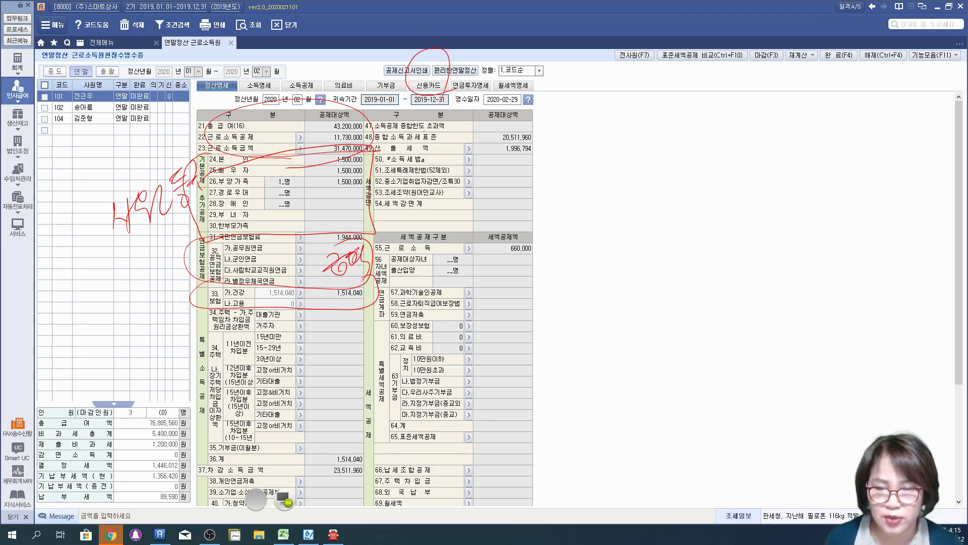